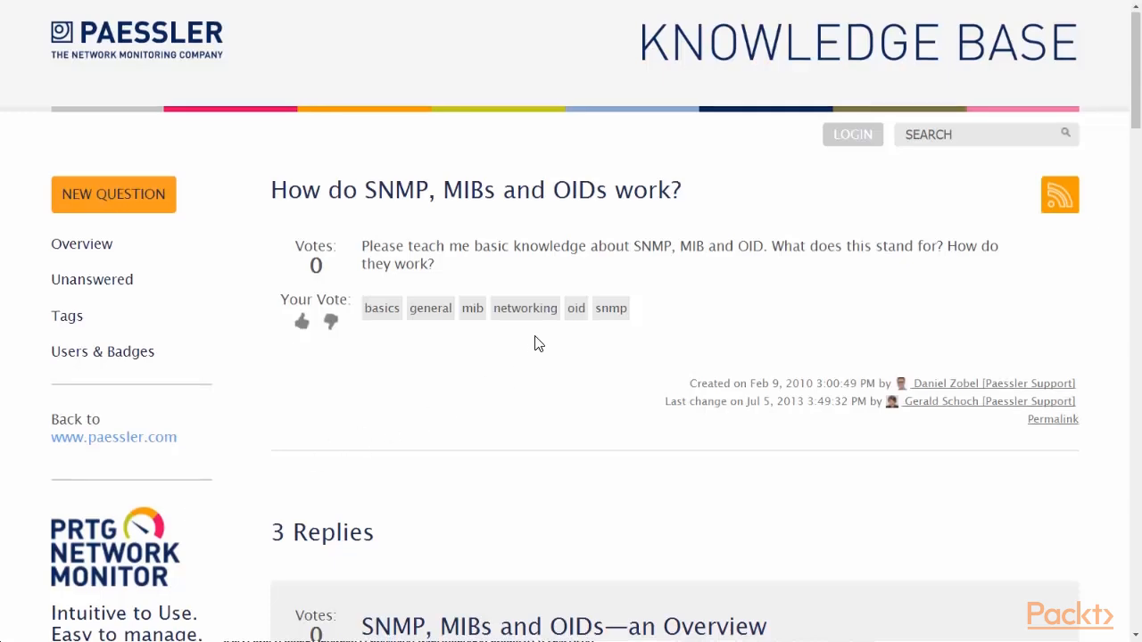
# Step: Highlight the SNMP Basics sentences giving SNMP's full name and its three key components
pyautogui.scroll(-6, 537, 344)
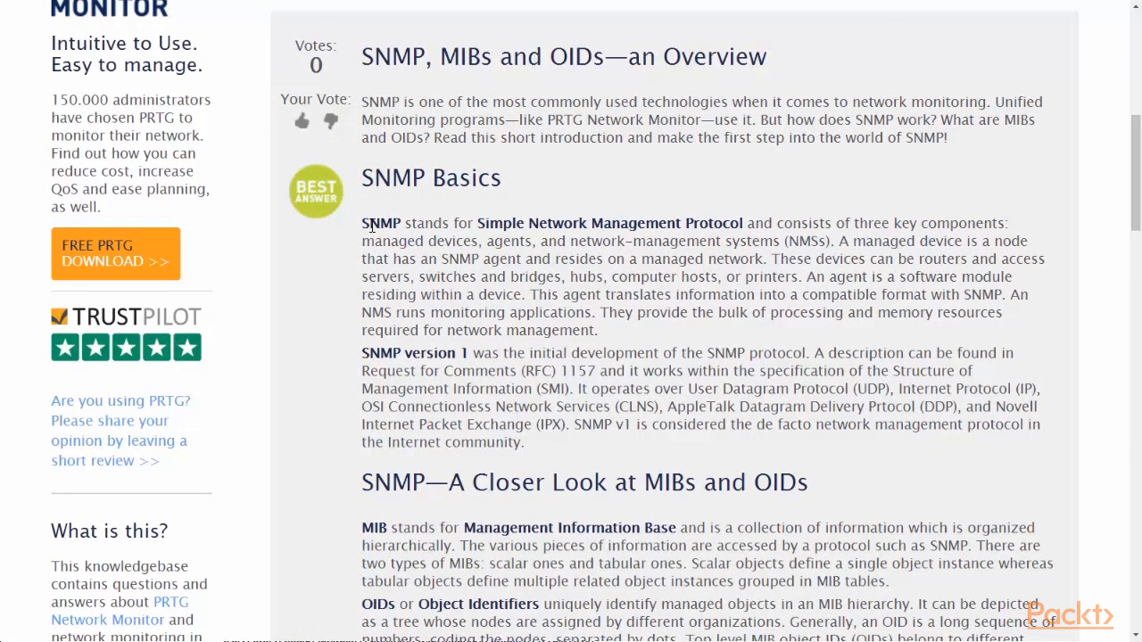
pyautogui.moveTo(361, 224); pyautogui.dragTo(744, 218)
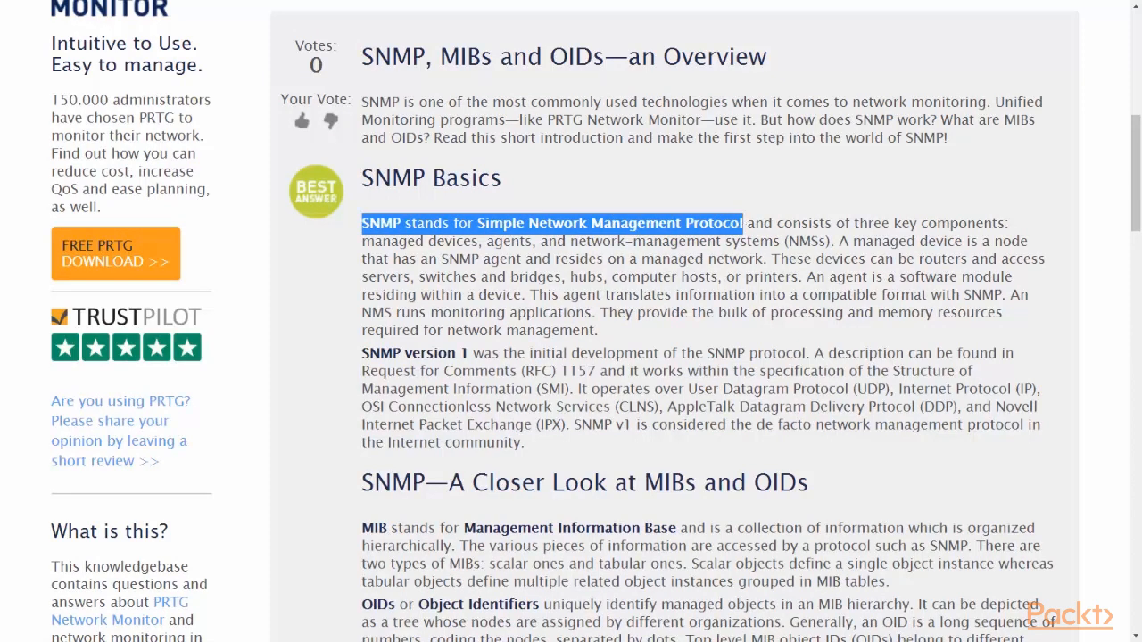
pyautogui.click(843, 224)
pyautogui.moveTo(844, 224); pyautogui.dragTo(839, 241)
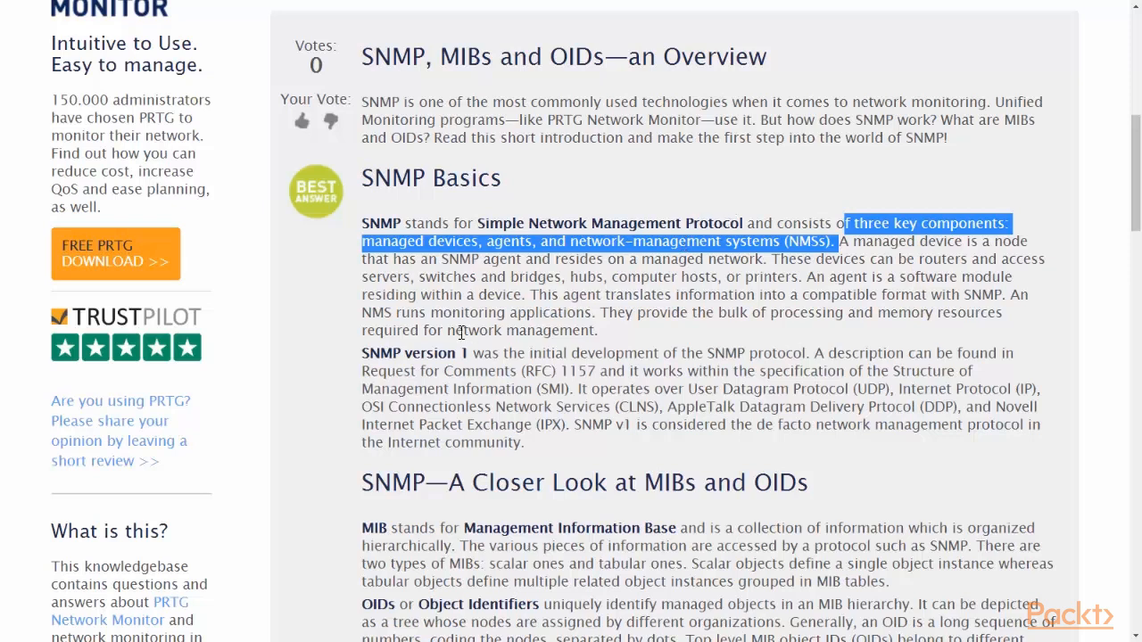
pyautogui.moveTo(361, 371); pyautogui.dragTo(597, 372)
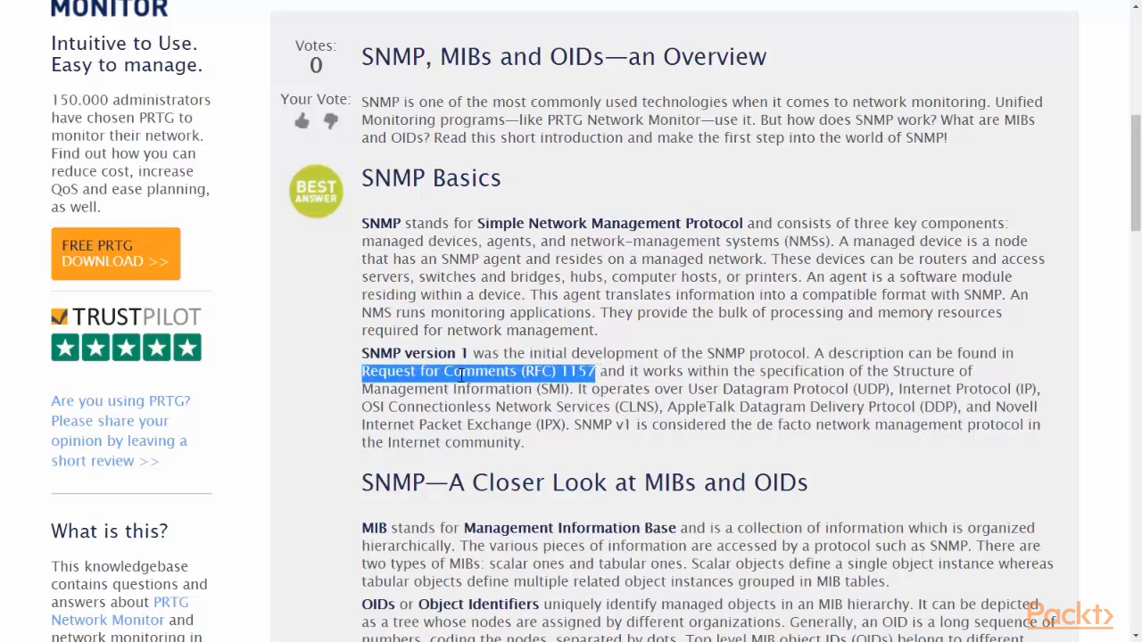
pyautogui.moveTo(471, 355); pyautogui.dragTo(341, 348)
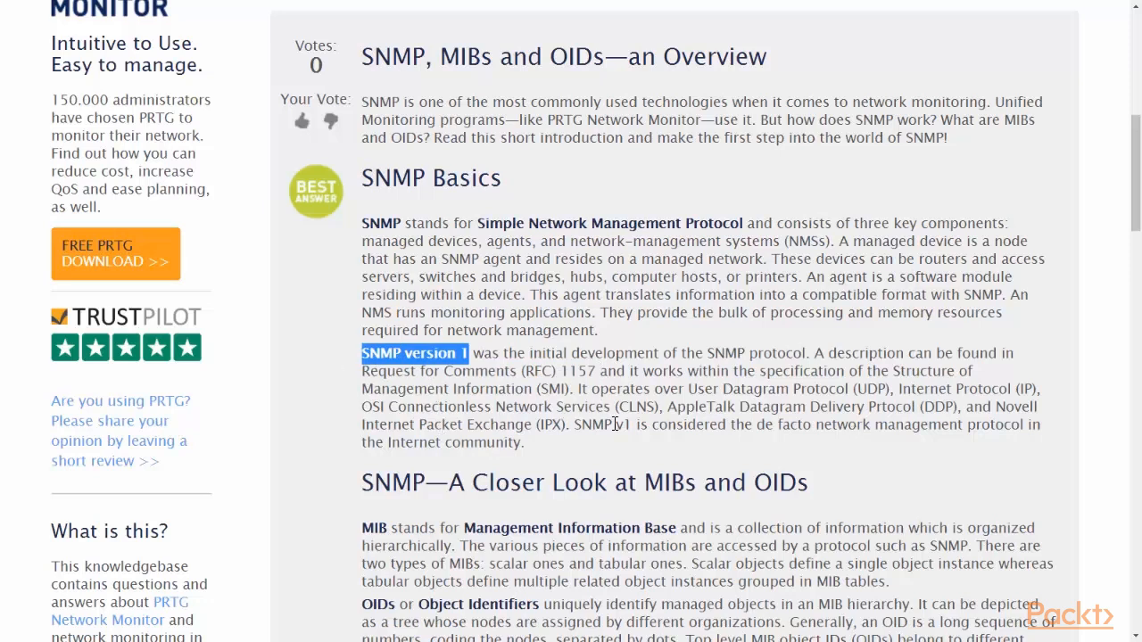
pyautogui.moveTo(687, 389); pyautogui.dragTo(1040, 389)
pyautogui.click(674, 408)
pyautogui.moveTo(657, 408); pyautogui.dragTo(359, 410)
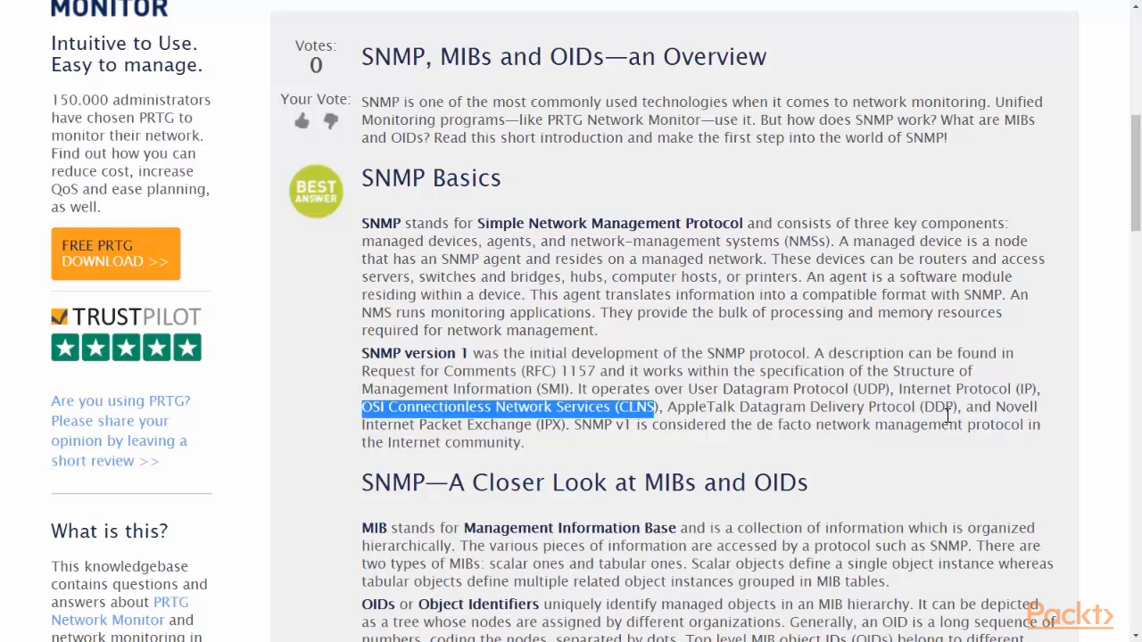
pyautogui.moveTo(574, 425); pyautogui.dragTo(631, 428)
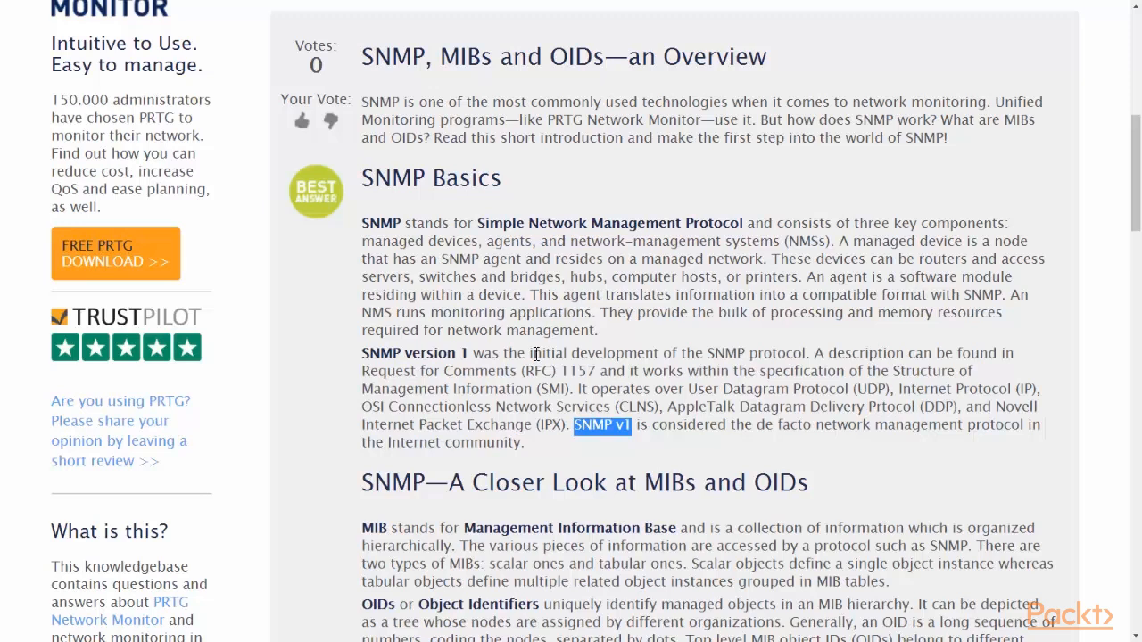
pyautogui.moveTo(533, 243); pyautogui.dragTo(360, 242)
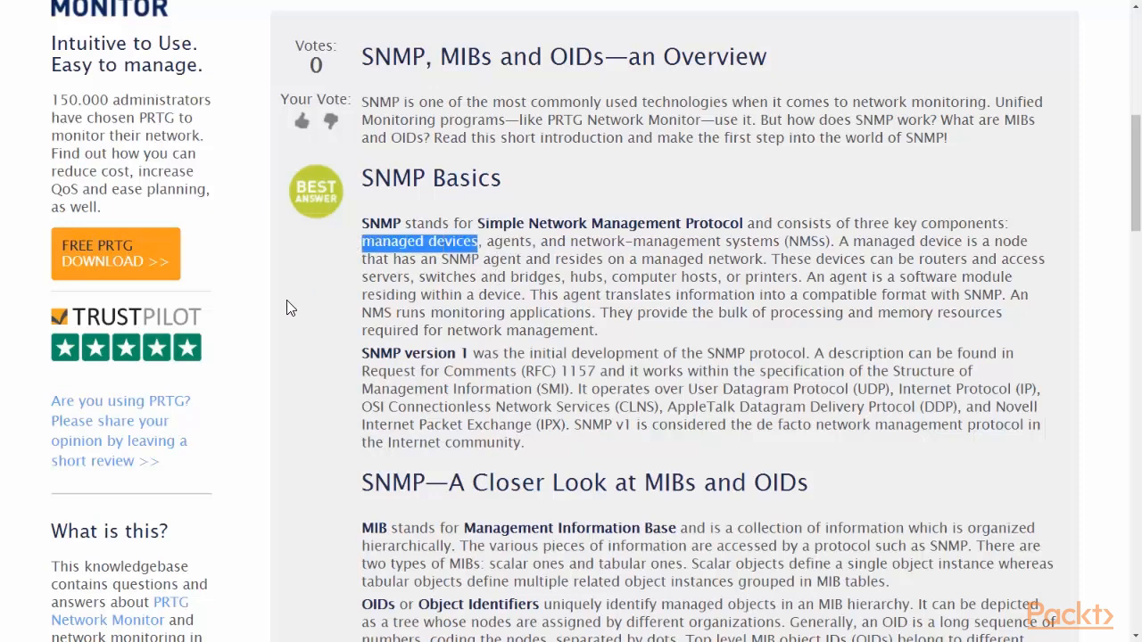
# Step: Highlight the MIB definition, the request/response explanation, the Get/GetNext/Set/Trap operations and the Trap fields
pyautogui.scroll(-3, 287, 307)
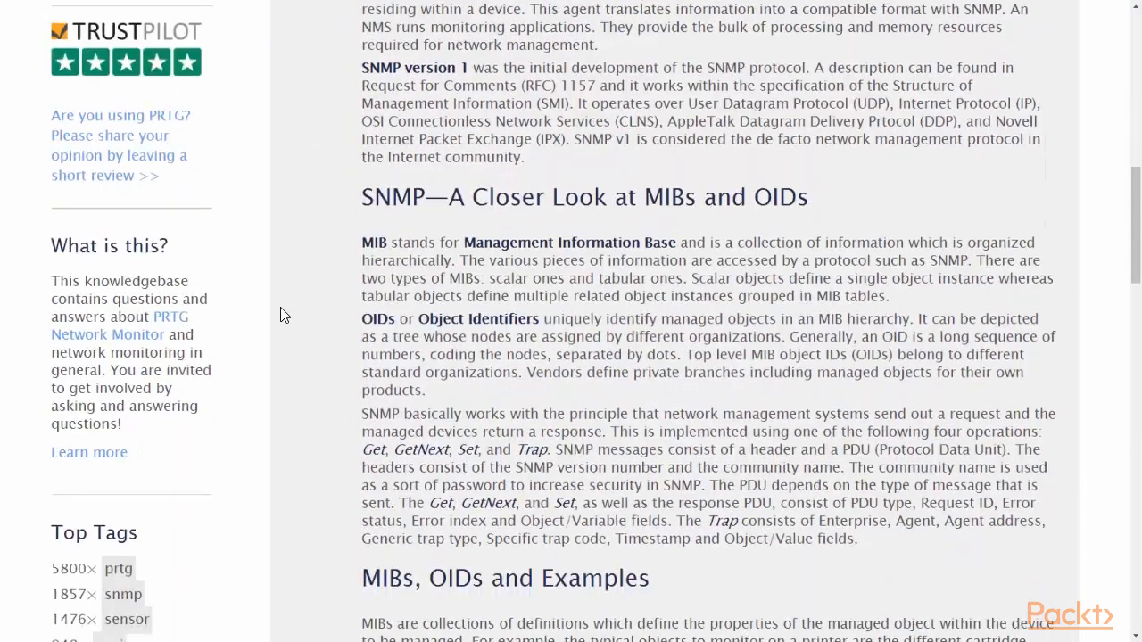
pyautogui.moveTo(362, 242); pyautogui.dragTo(676, 242)
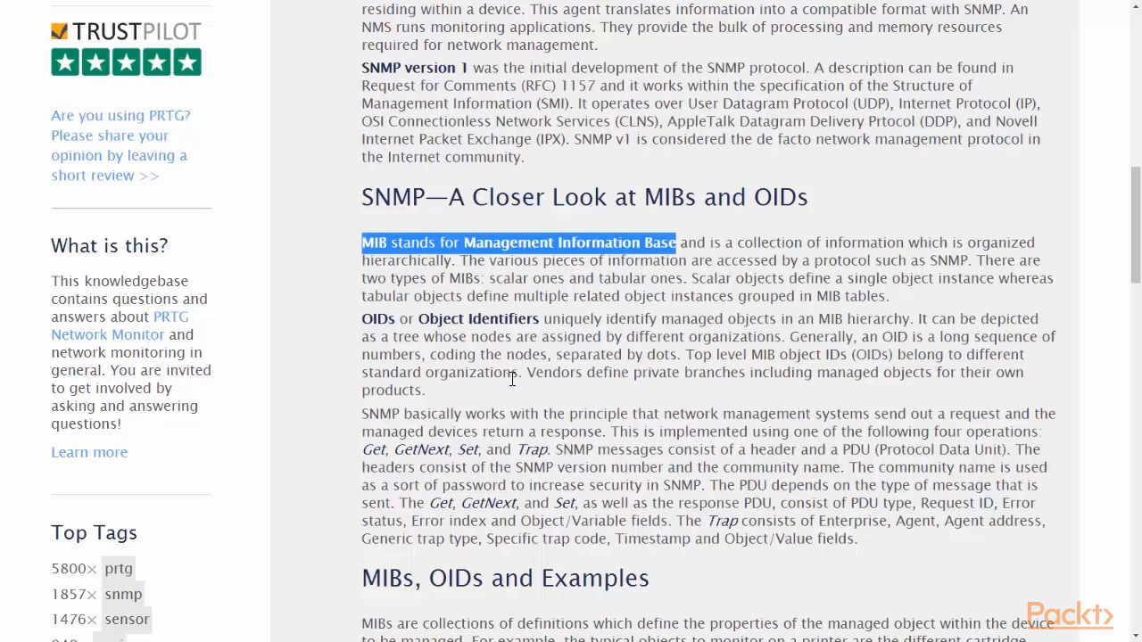
pyautogui.moveTo(363, 415); pyautogui.dragTo(612, 433)
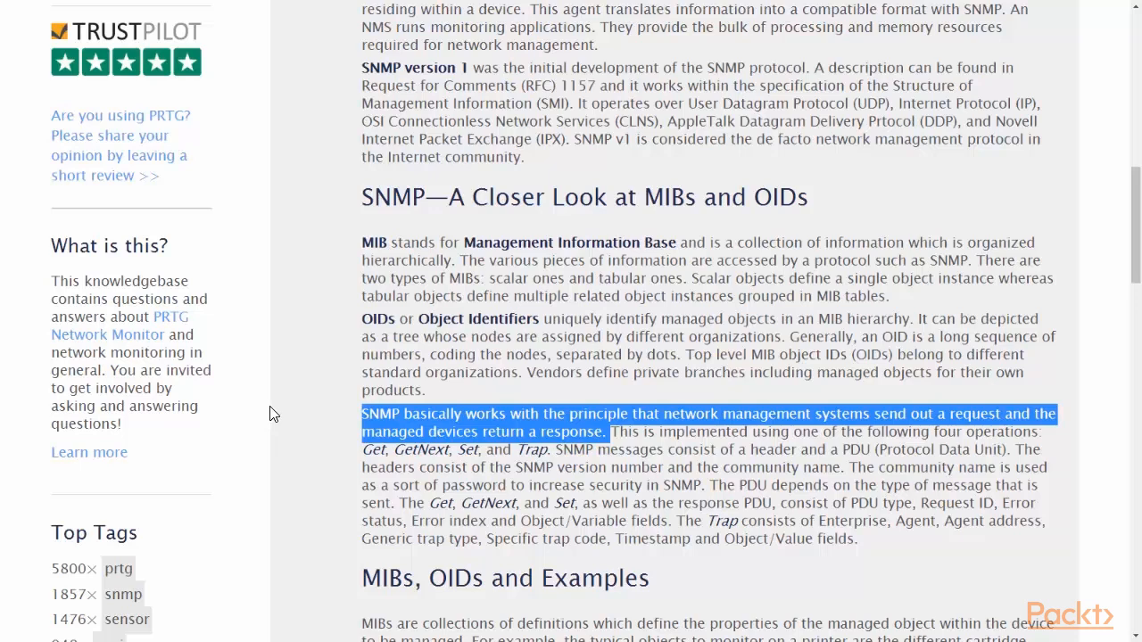
pyautogui.click(364, 451)
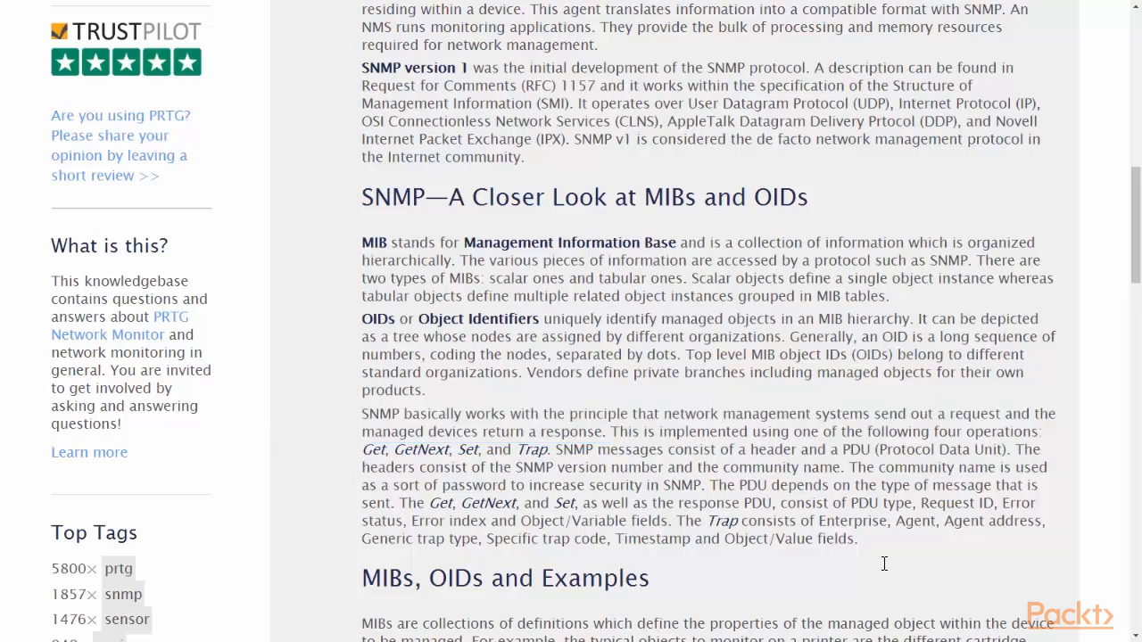
pyautogui.moveTo(365, 451); pyautogui.dragTo(549, 451)
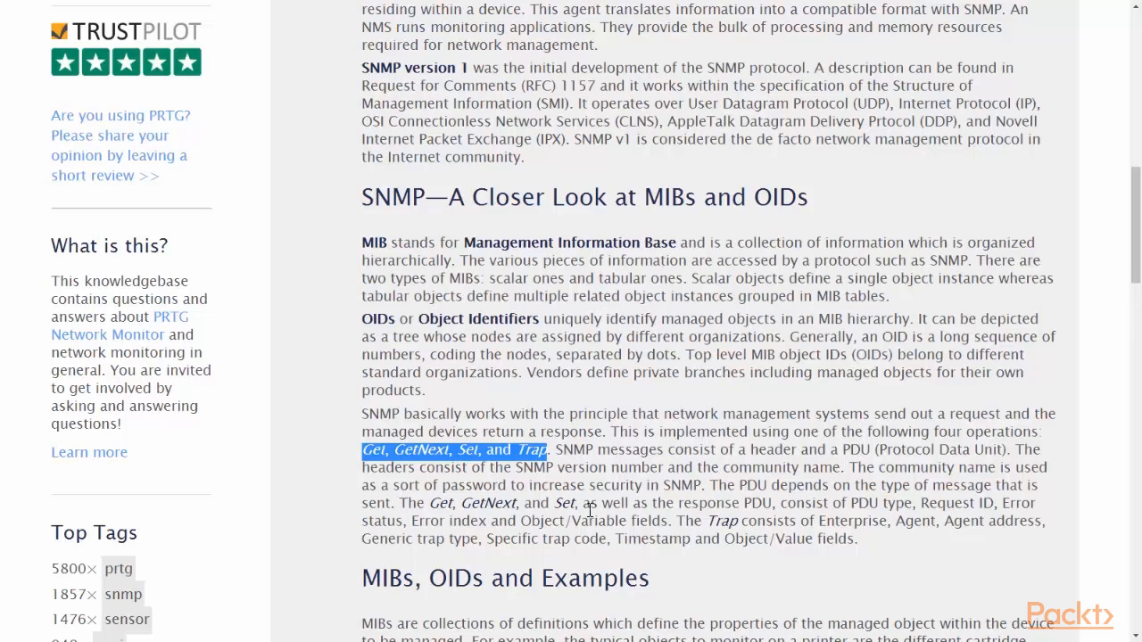
pyautogui.moveTo(679, 521); pyautogui.dragTo(1050, 540)
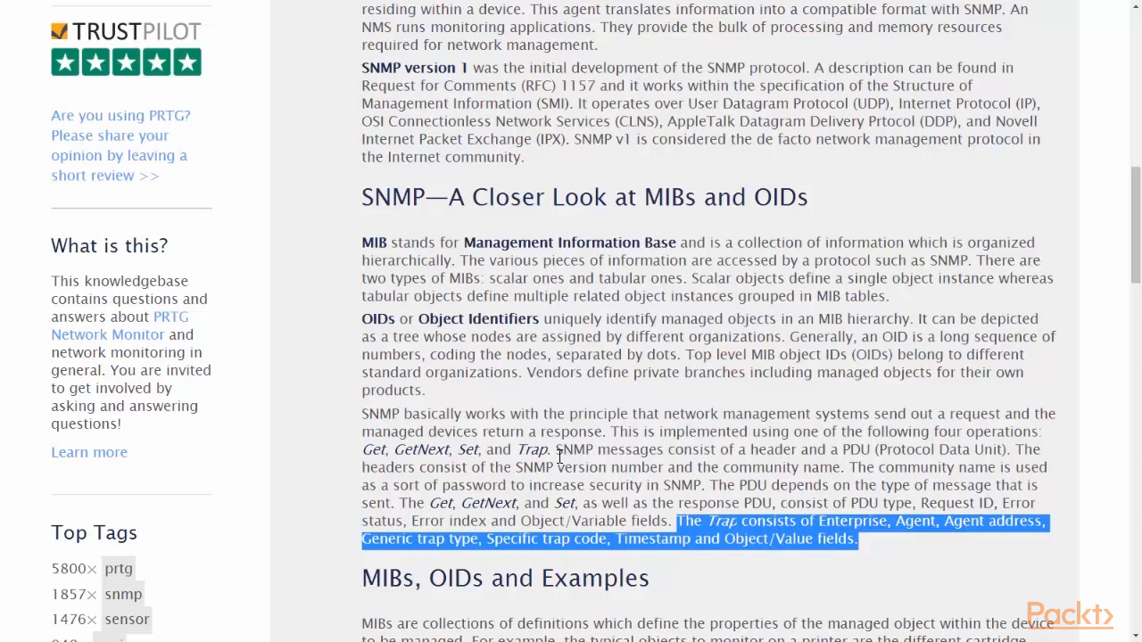
pyautogui.moveTo(555, 450); pyautogui.dragTo(1008, 450)
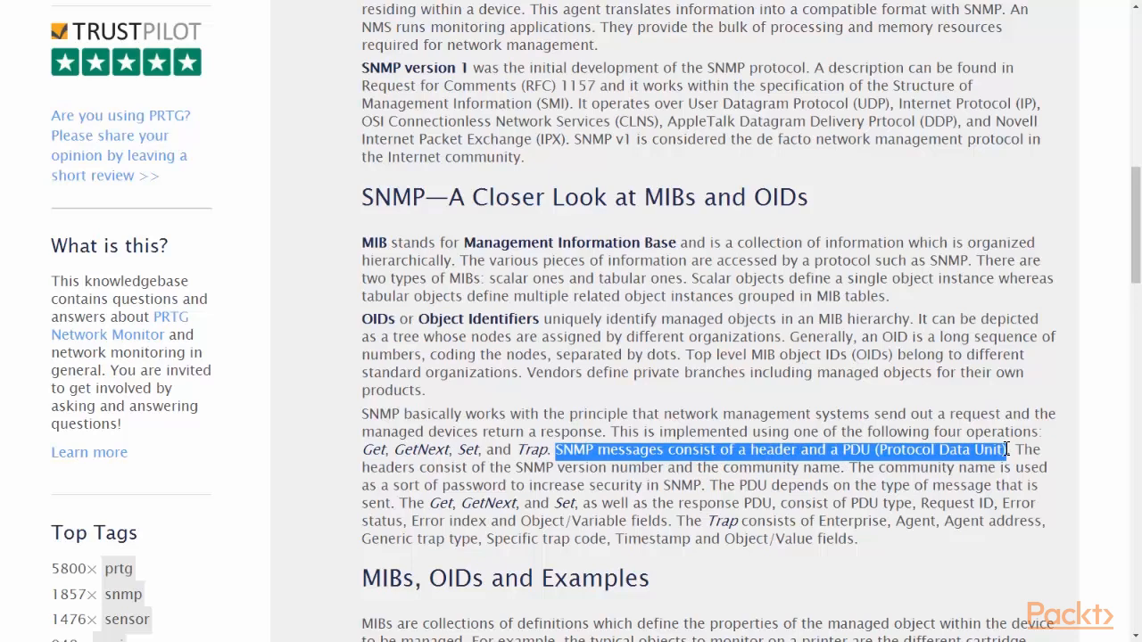
pyautogui.click(547, 468)
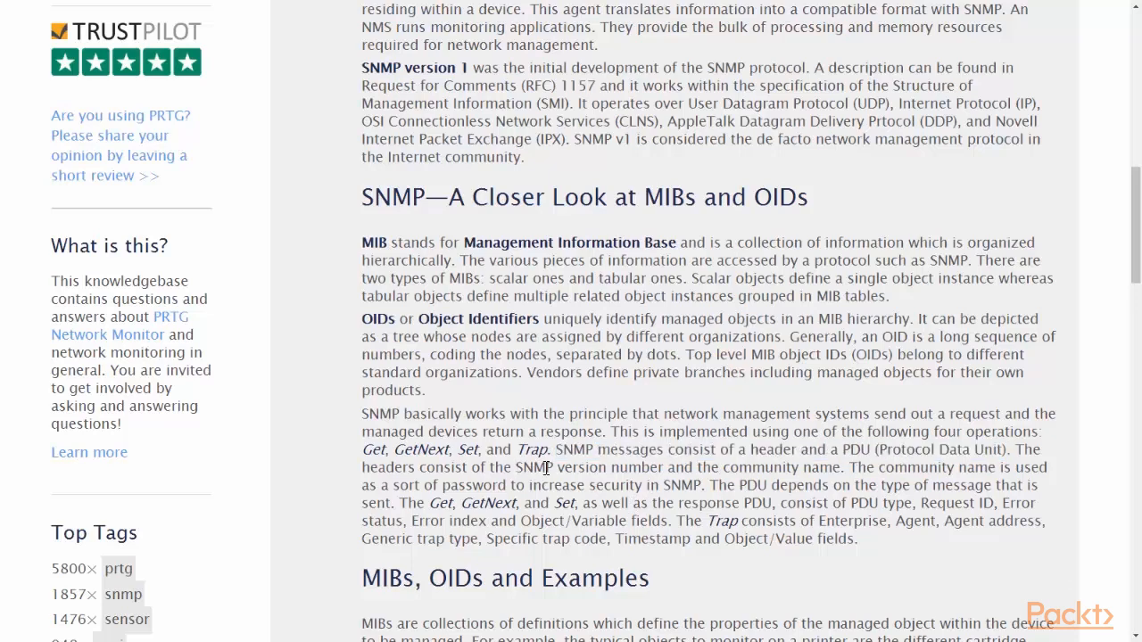
pyautogui.moveTo(516, 469); pyautogui.dragTo(664, 464)
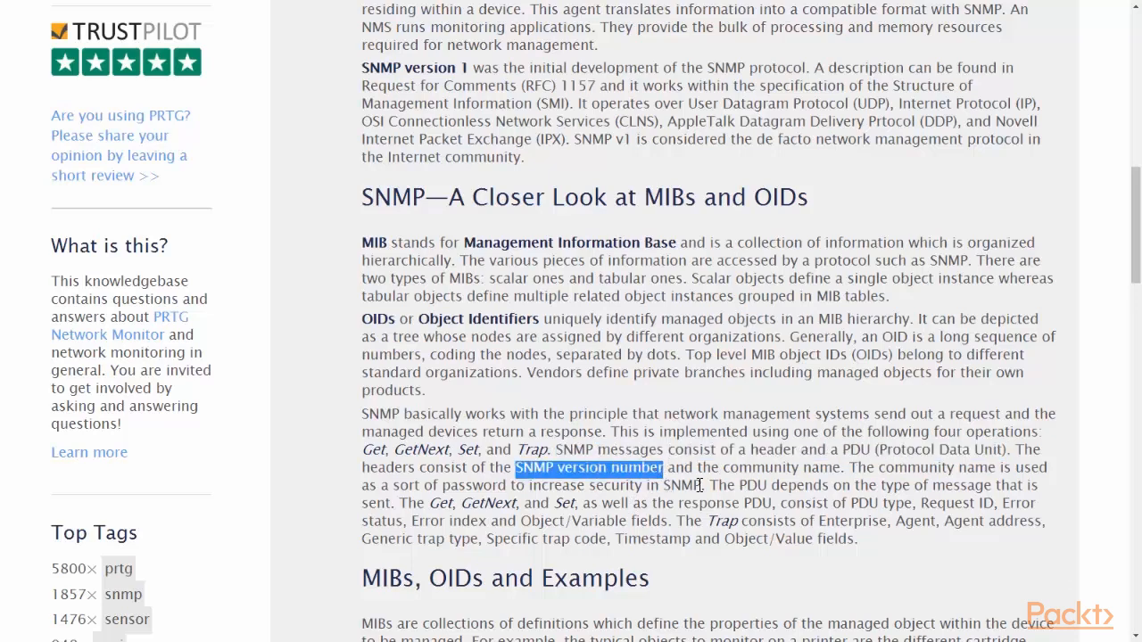
pyautogui.click(725, 472)
pyautogui.moveTo(725, 472); pyautogui.dragTo(843, 469)
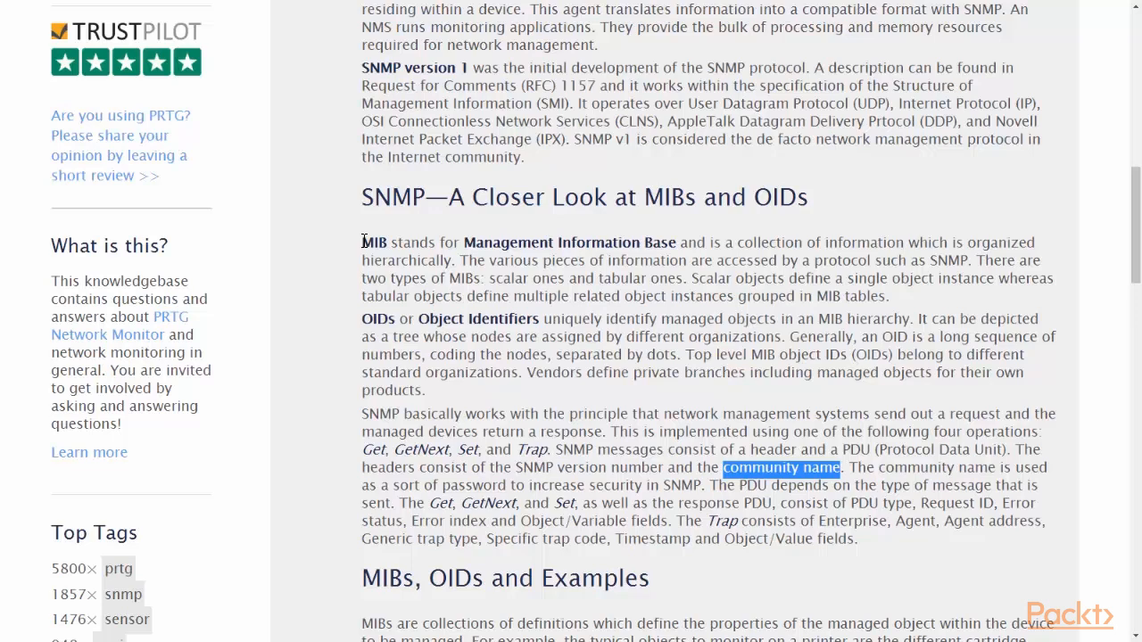
# Step: Highlight the OID definition, its dot-separated numbering, standard-organization top levels and vendors' private branches
pyautogui.click(371, 320)
pyautogui.moveTo(371, 320); pyautogui.dragTo(800, 336)
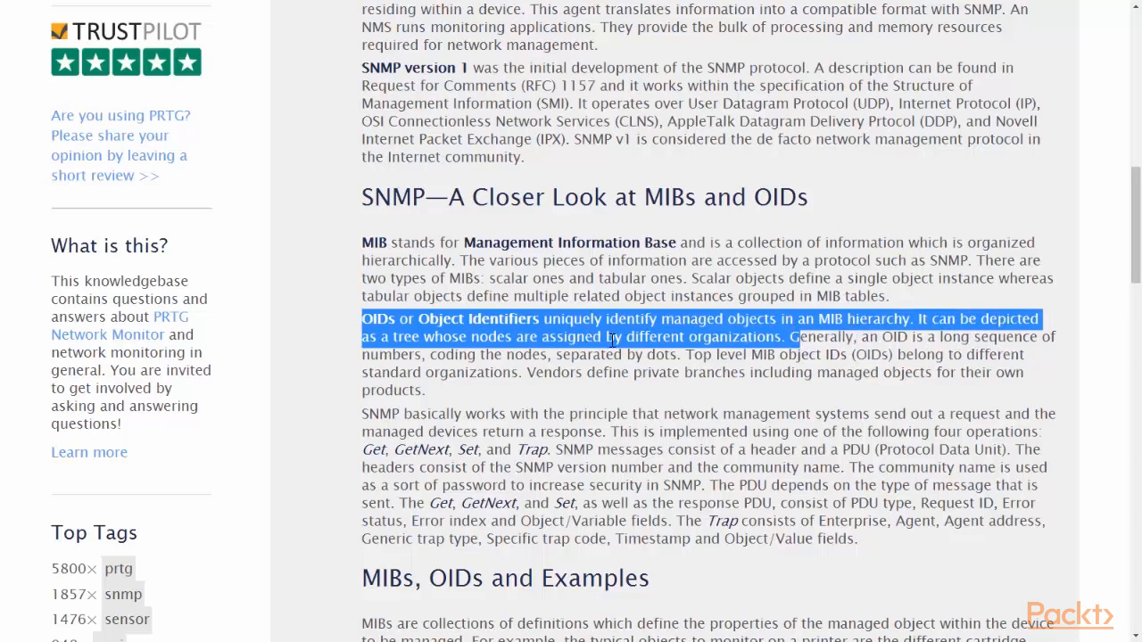
pyautogui.click(872, 339)
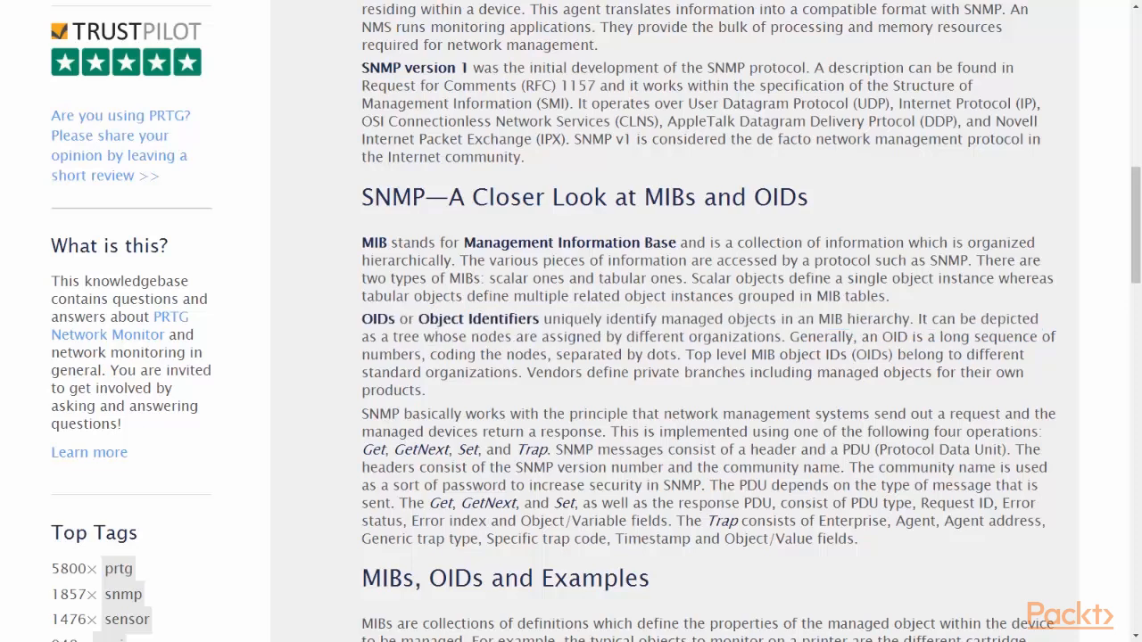
pyautogui.moveTo(882, 339); pyautogui.dragTo(891, 352)
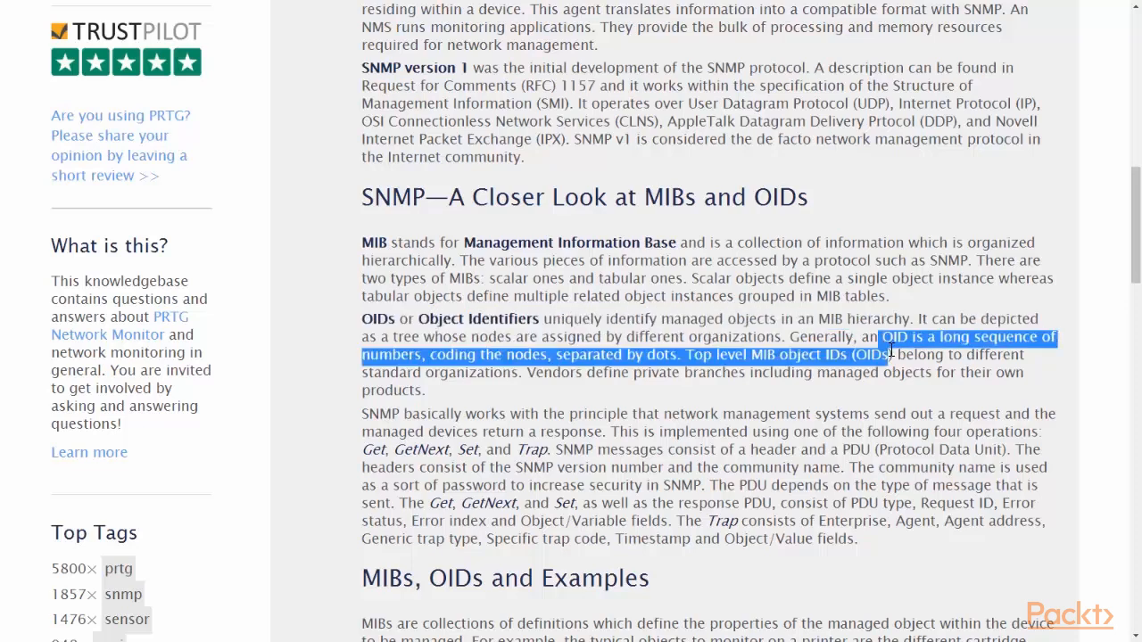
pyautogui.moveTo(890, 351); pyautogui.dragTo(519, 378)
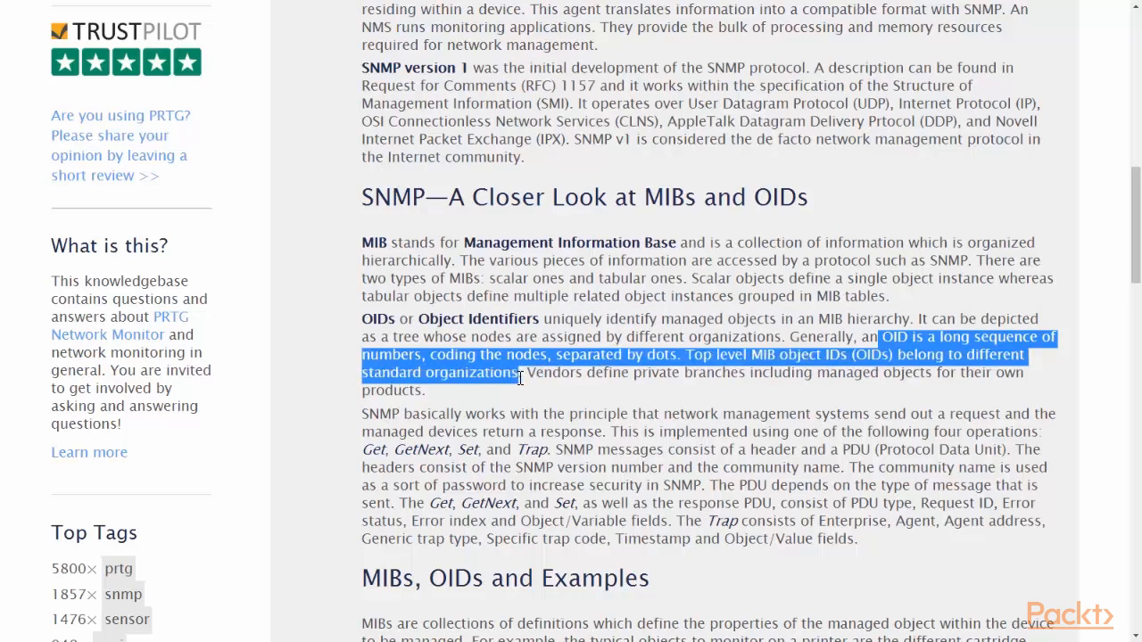
pyautogui.click(527, 385)
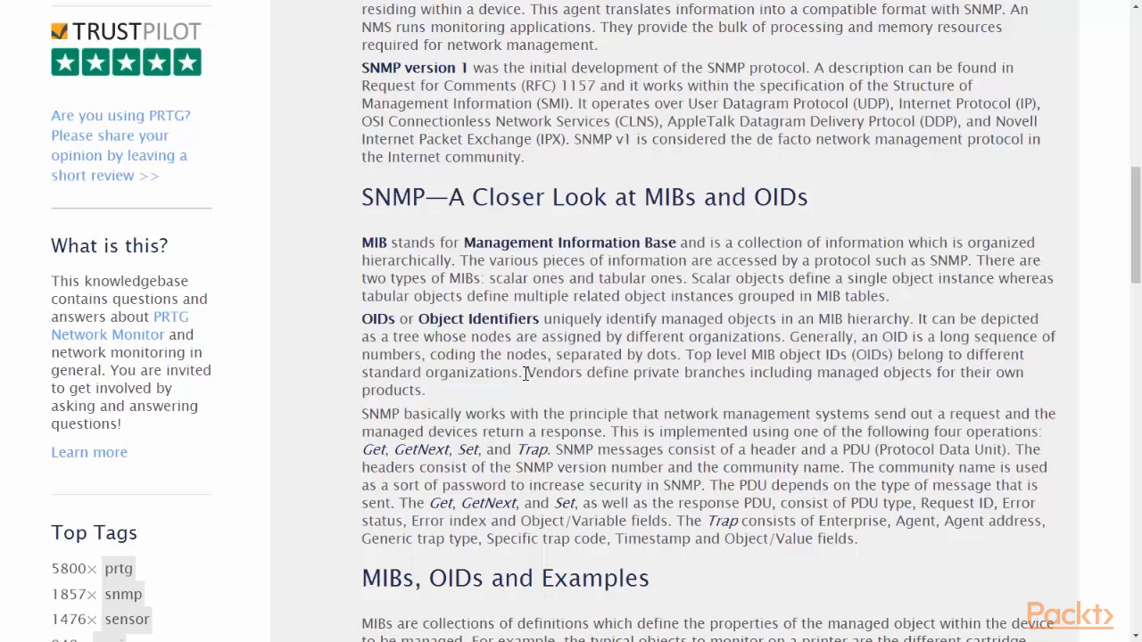
pyautogui.moveTo(527, 374); pyautogui.dragTo(553, 386)
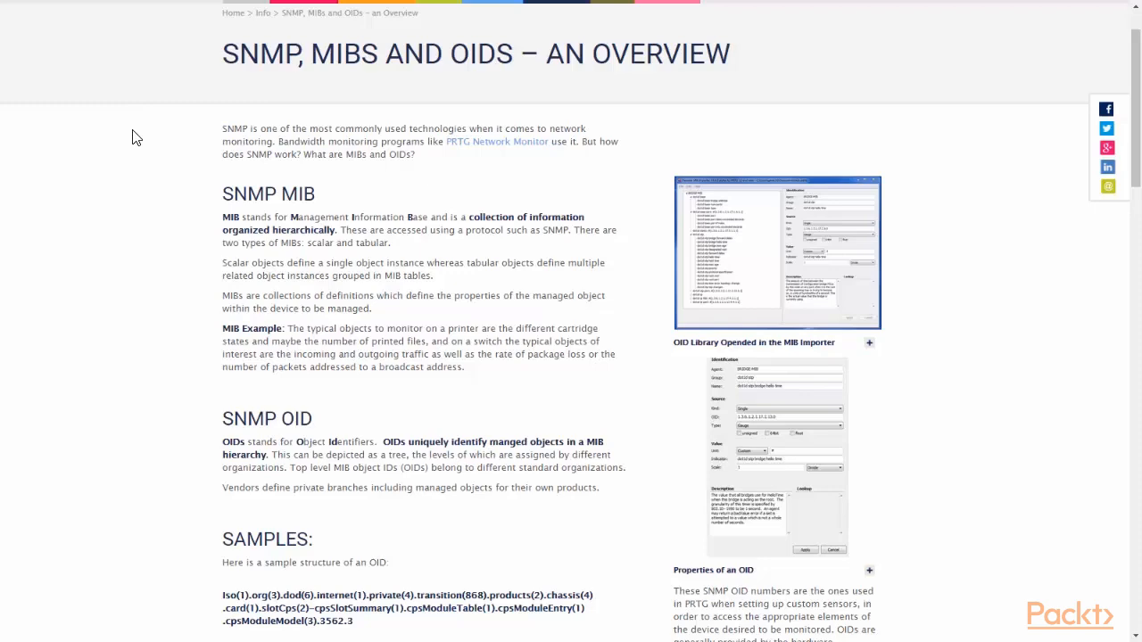
pyautogui.scroll(-2, 425, 187)
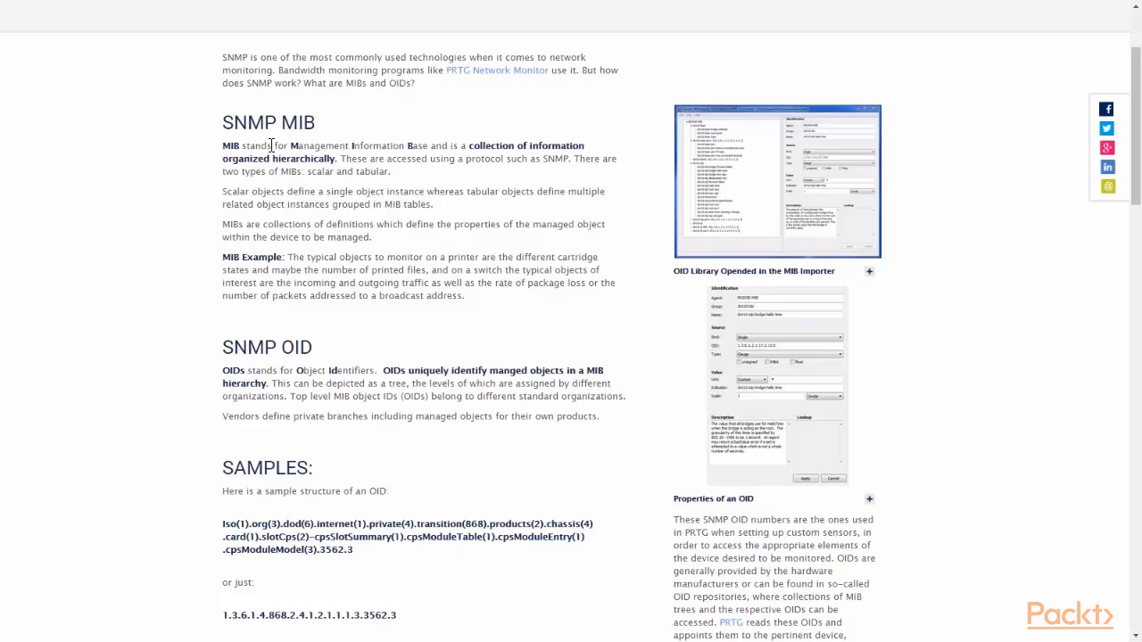
pyautogui.moveTo(222, 146); pyautogui.dragTo(337, 164)
pyautogui.scroll(-2, 446, 268)
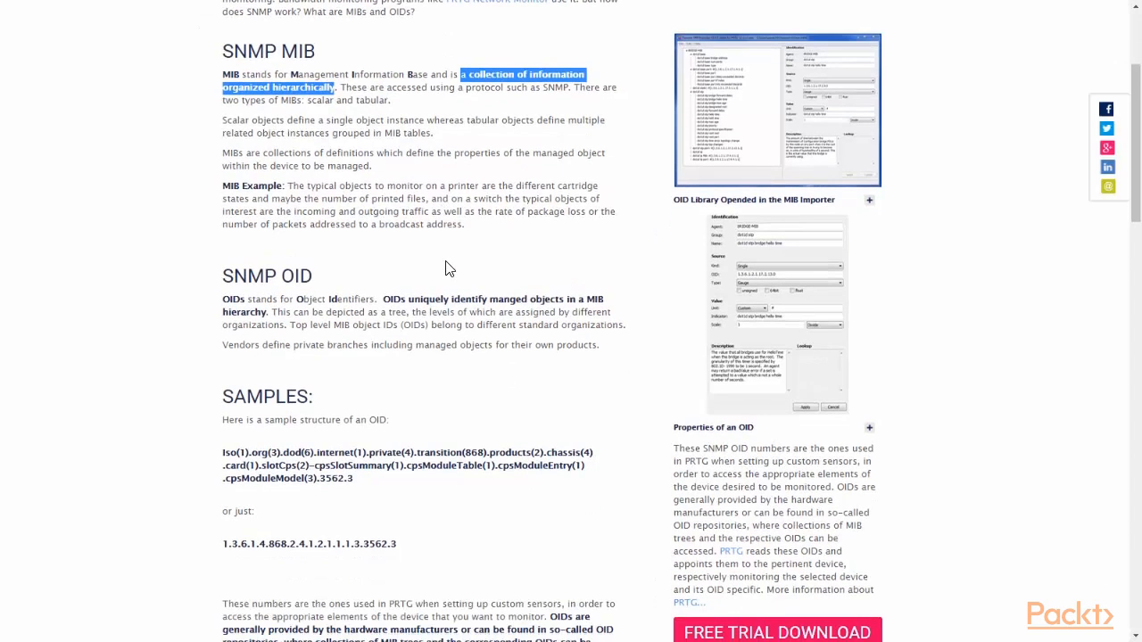
pyautogui.moveTo(222, 155); pyautogui.dragTo(626, 156)
pyautogui.click(366, 140)
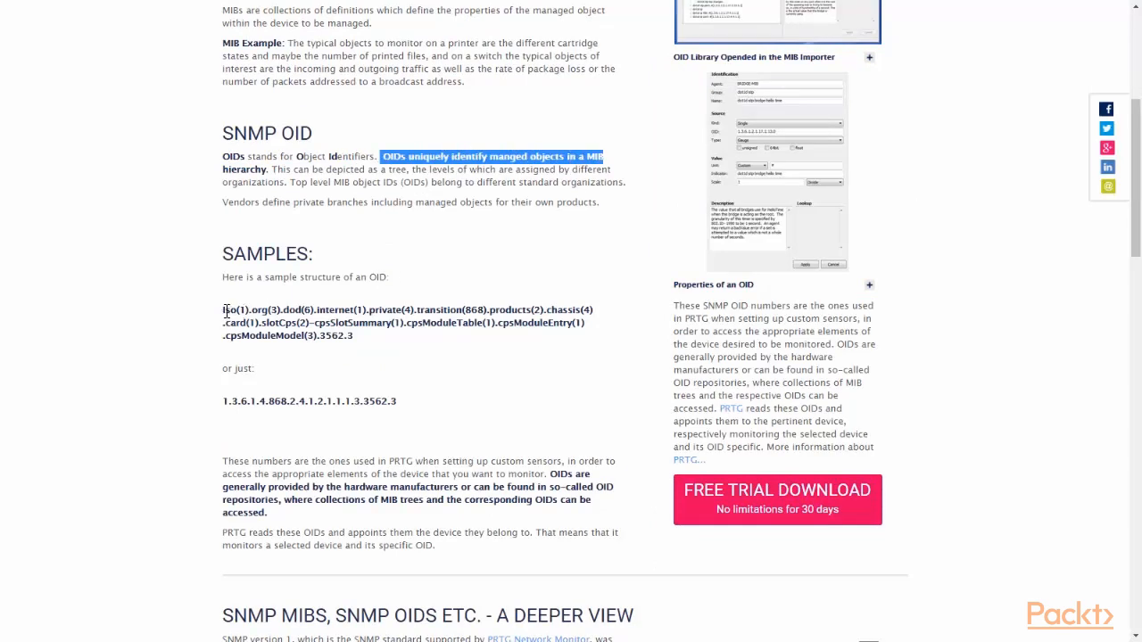
pyautogui.click(706, 394)
pyautogui.moveTo(223, 310); pyautogui.dragTo(330, 323)
pyautogui.click(706, 394)
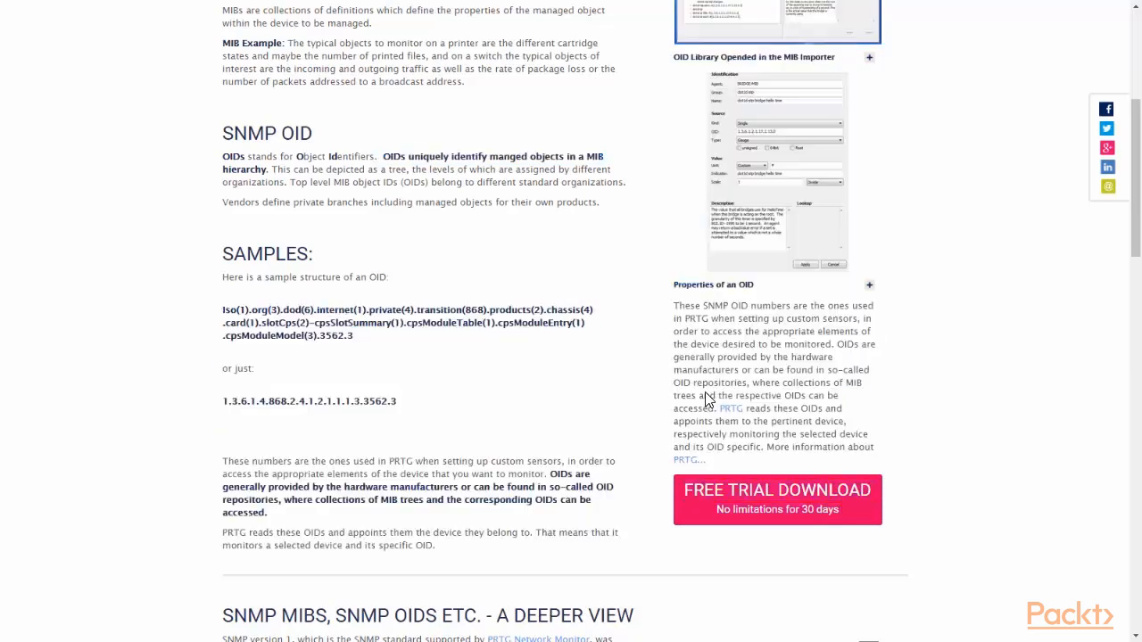
pyautogui.moveTo(223, 310); pyautogui.dragTo(383, 334)
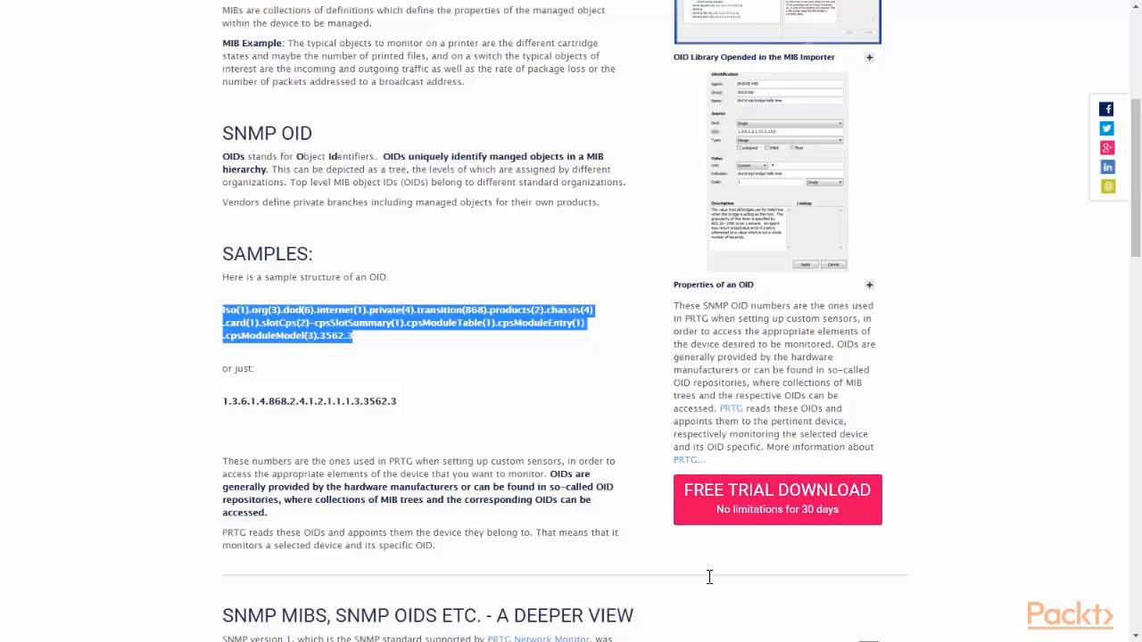
pyautogui.moveTo(223, 462); pyautogui.dragTo(437, 457)
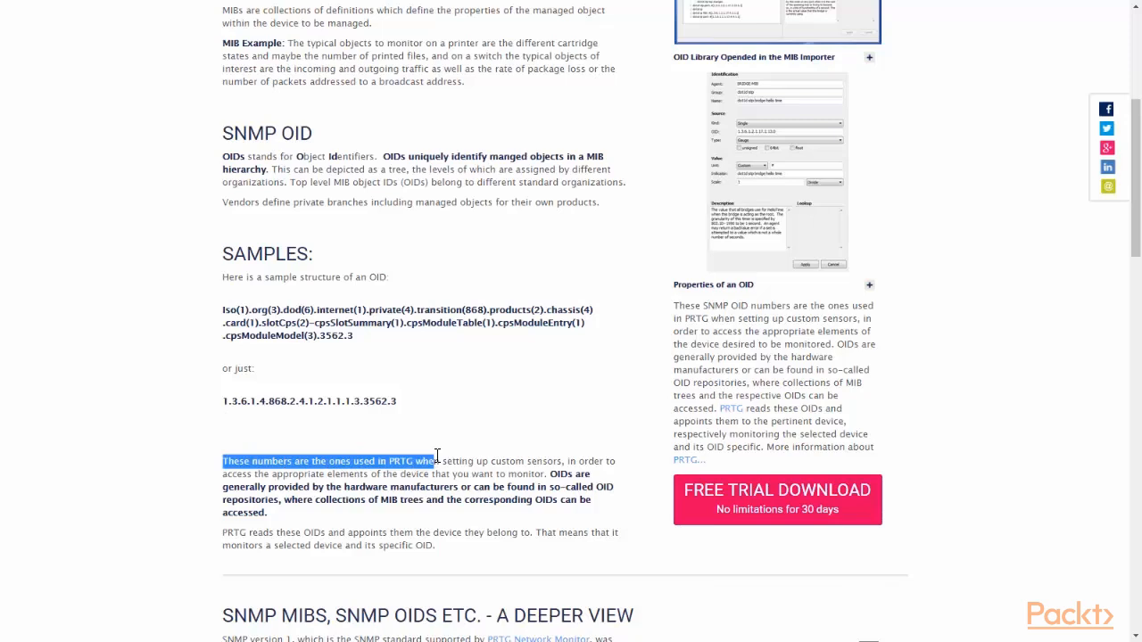
pyautogui.moveTo(437, 456); pyautogui.dragTo(546, 477)
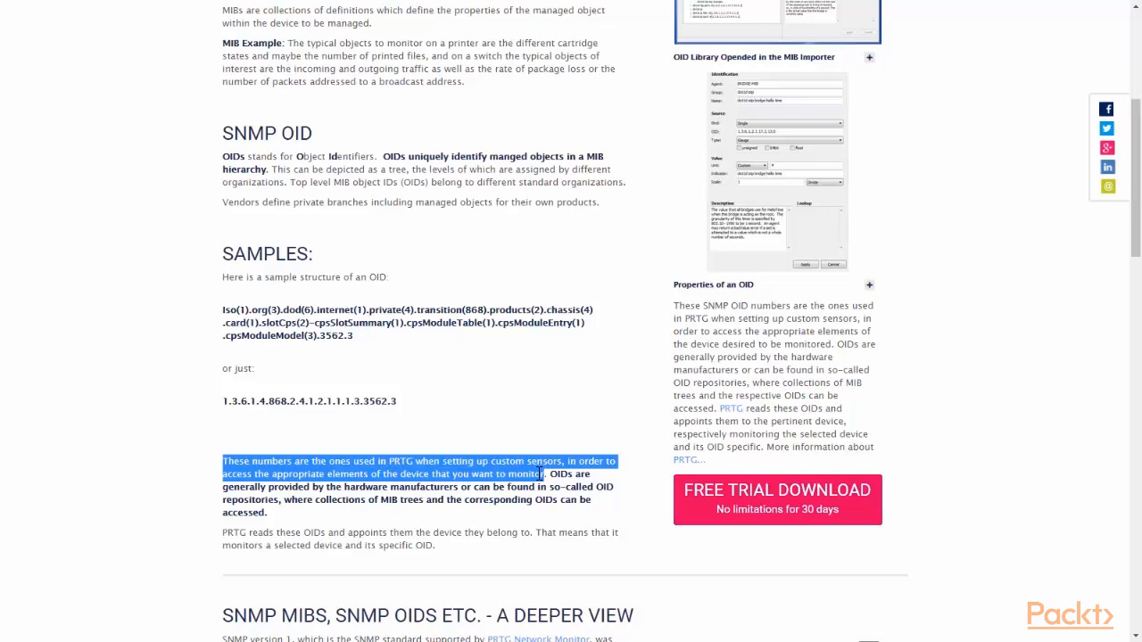
pyautogui.click(541, 520)
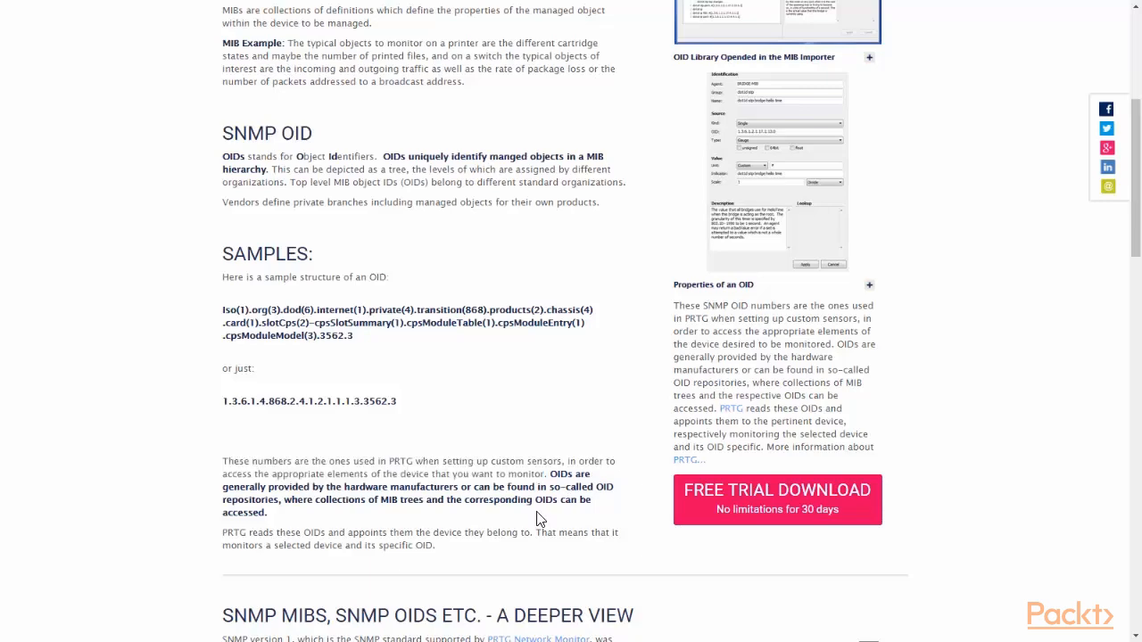
pyautogui.scroll(-6, 530, 491)
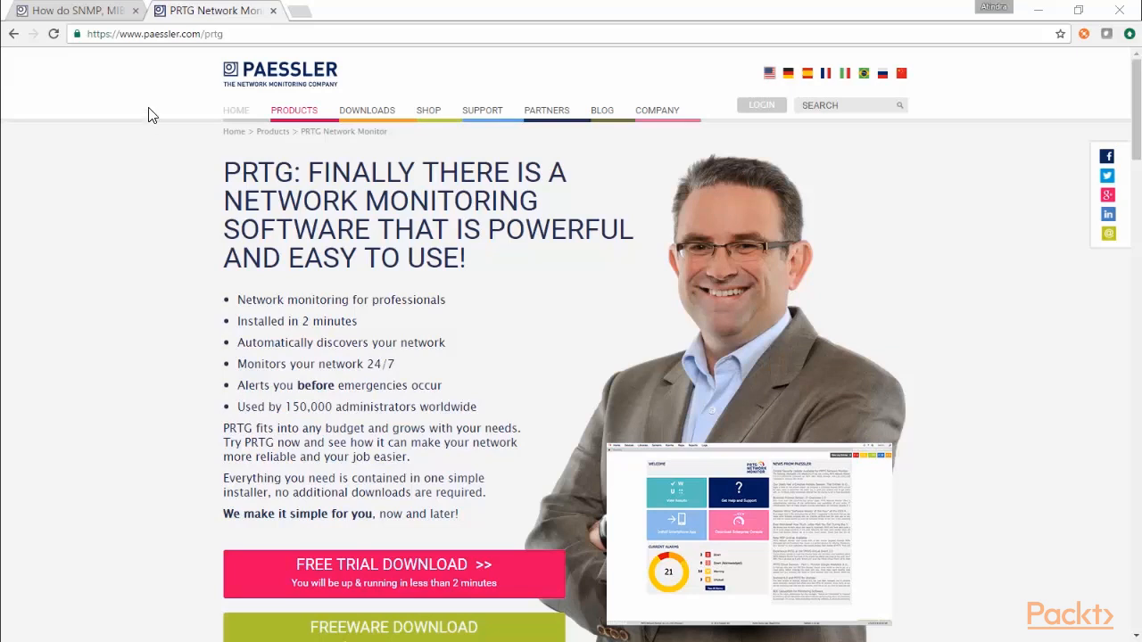
# Step: Select the PRTG Network Monitor page's web address in the address bar
pyautogui.moveTo(227, 34); pyautogui.dragTo(89, 36)
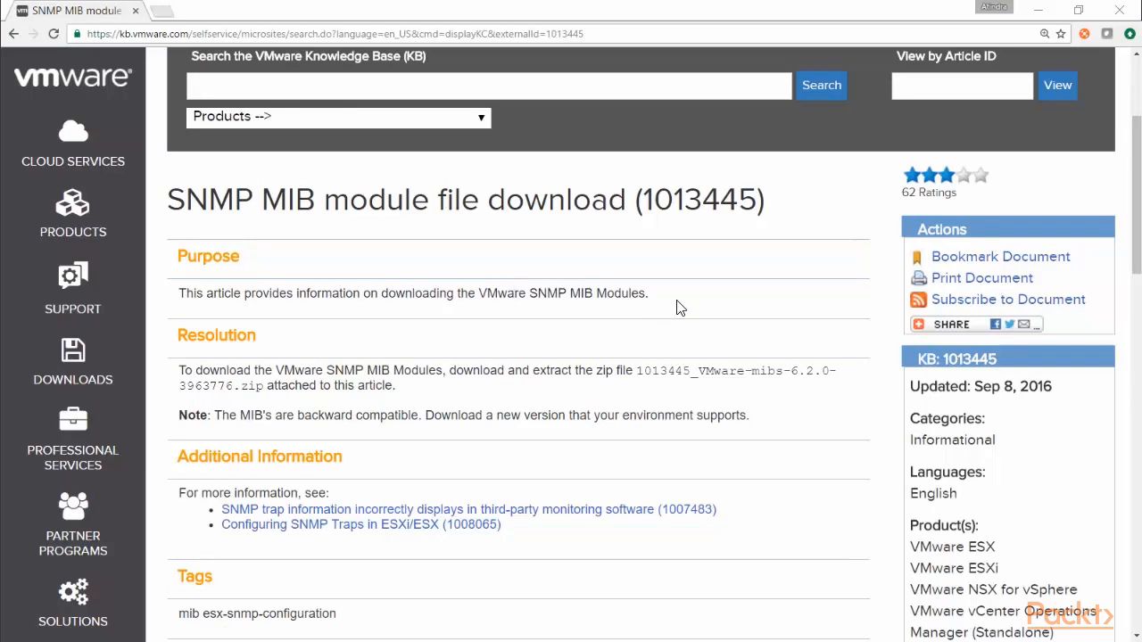
# Step: Highlight article number 1013445 and its last-updated date, then scroll down to the MIBs zip attachment
pyautogui.moveTo(765, 205); pyautogui.dragTo(645, 209)
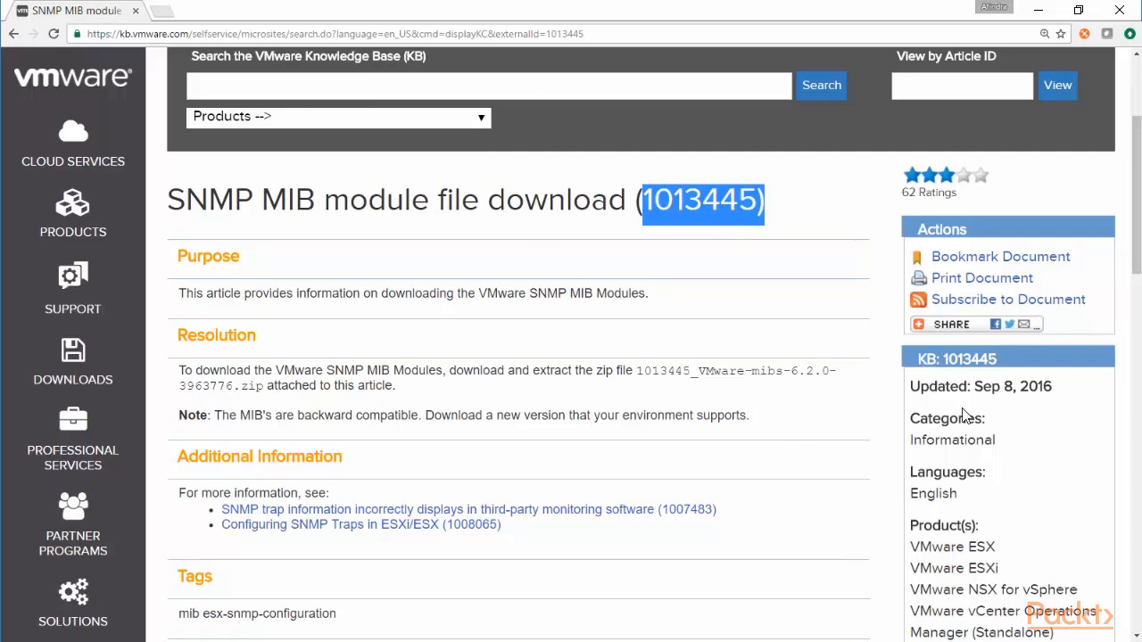
pyautogui.click(1063, 397)
pyautogui.moveTo(1055, 393); pyautogui.dragTo(906, 394)
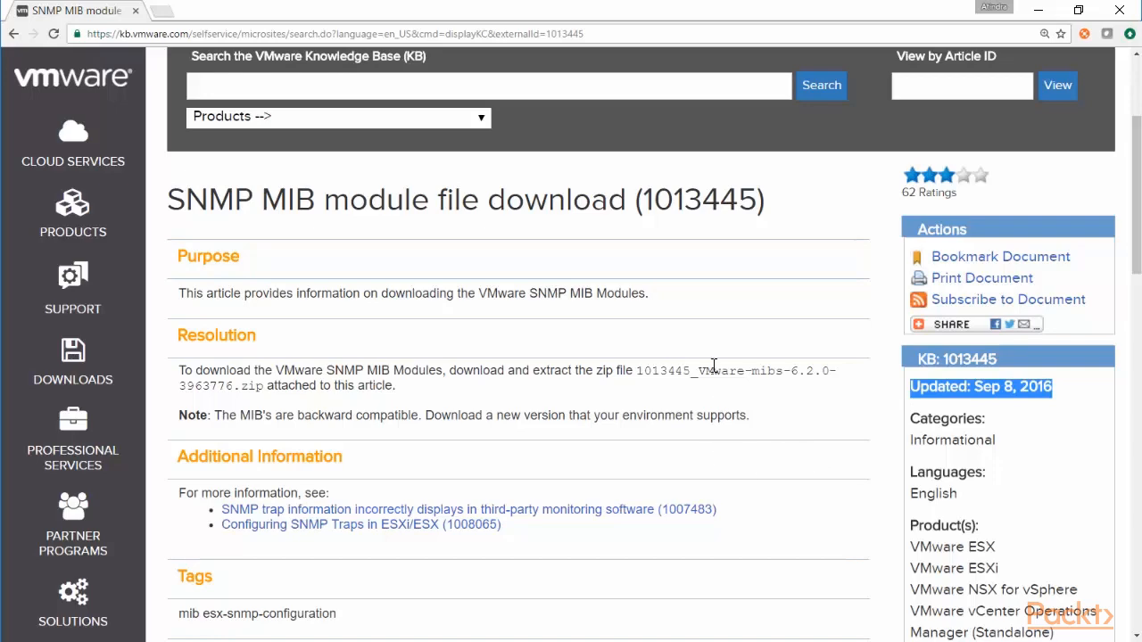
pyautogui.scroll(-6, 714, 362)
pyautogui.scroll(-1, 711, 339)
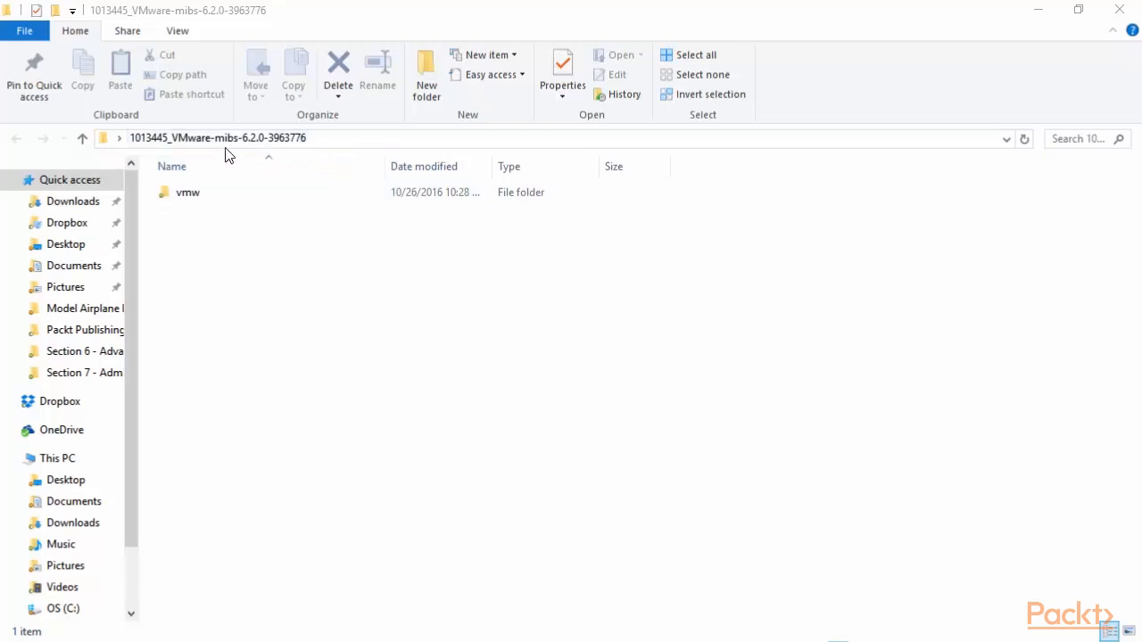
# Step: Open the vmw folder and scroll through its 51 .mib files, then back to the top
pyautogui.doubleClick(183, 195)
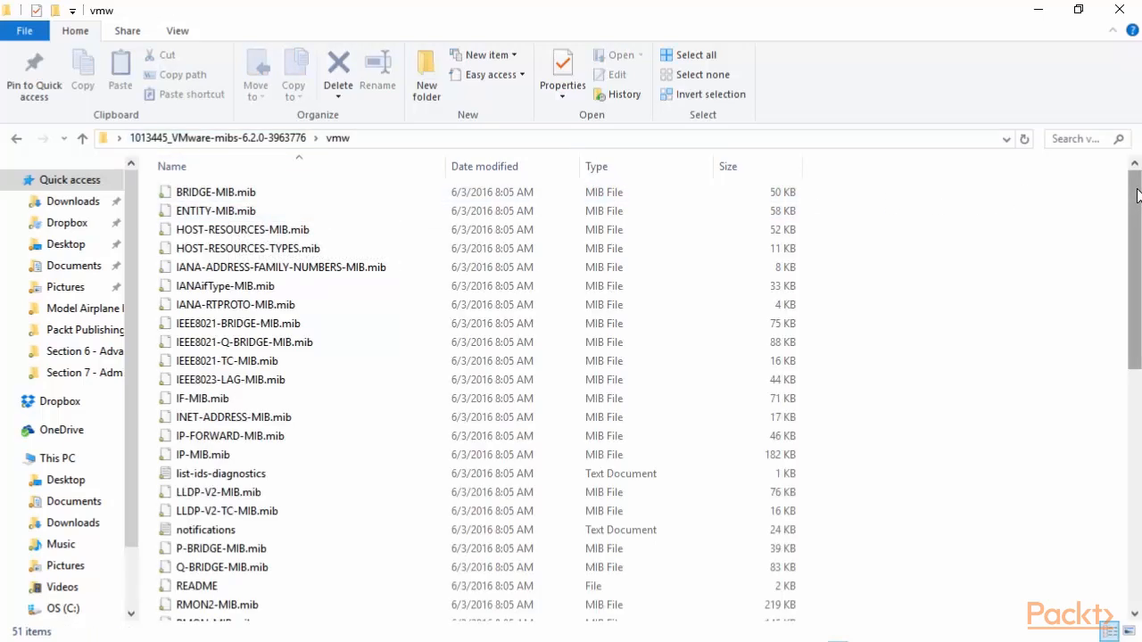
pyautogui.moveTo(1137, 195)
pyautogui.mouseDown()
pyautogui.moveTo(1127, 444)
pyautogui.moveTo(1133, 194)
pyautogui.mouseUp()
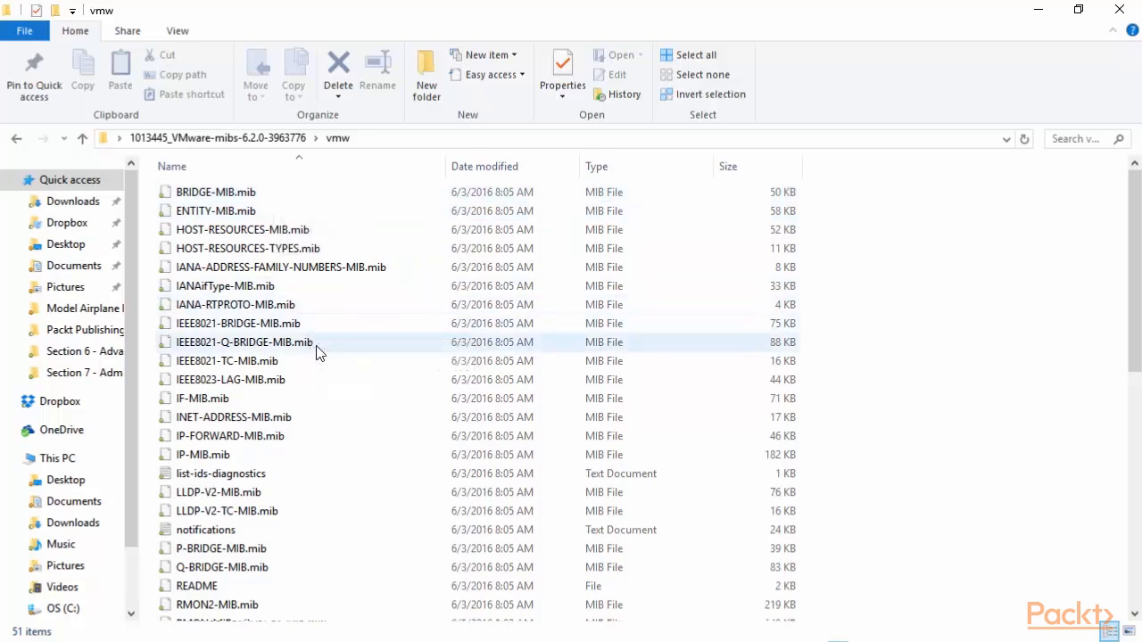
pyautogui.moveTo(317, 353)
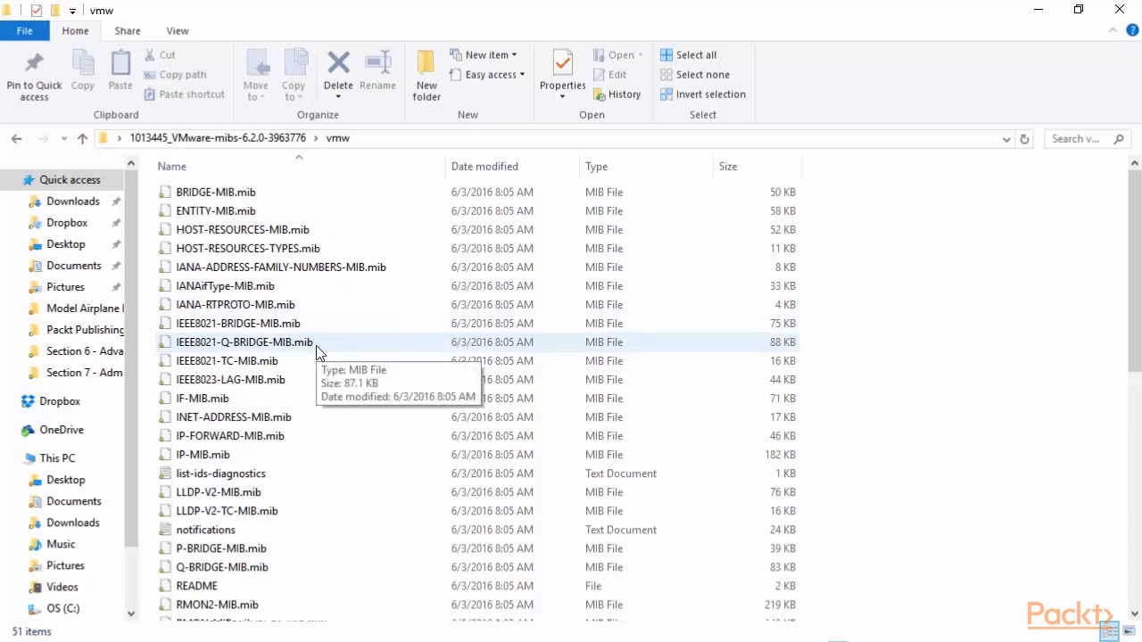
pyautogui.scroll(-1, 354, 327)
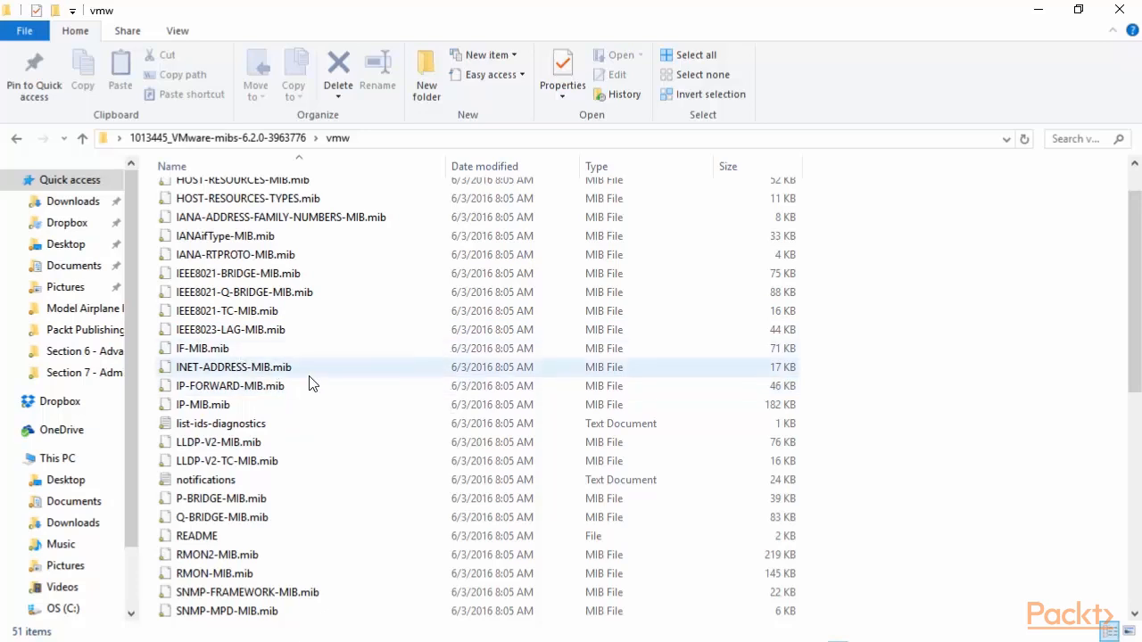
pyautogui.scroll(-1, 312, 364)
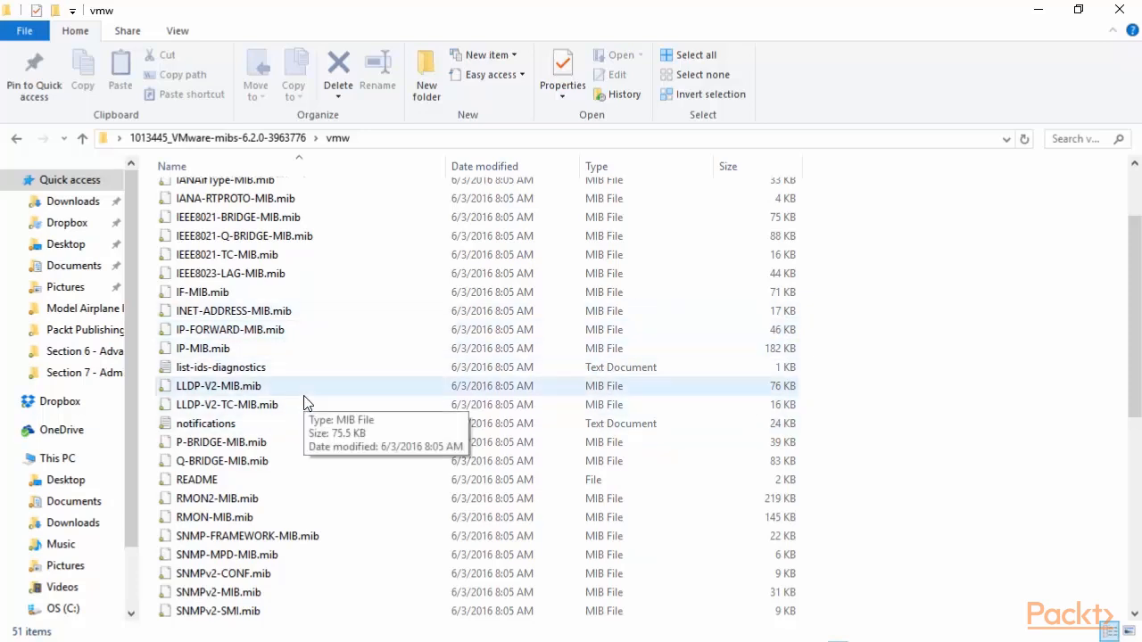
pyautogui.scroll(-1, 306, 398)
pyautogui.scroll(-1, 342, 398)
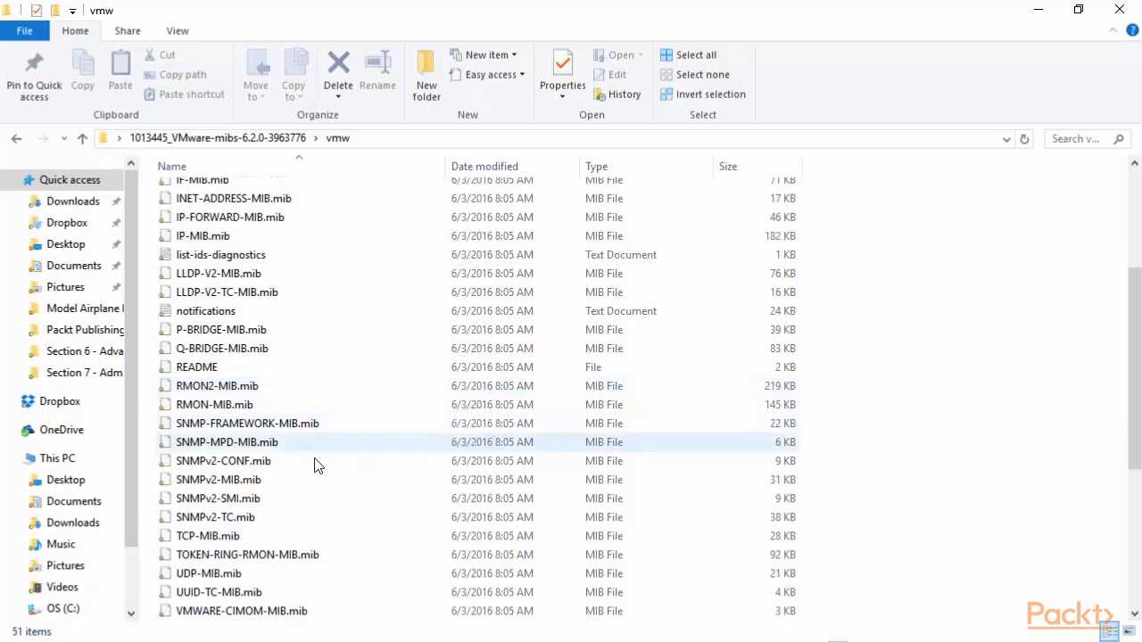
pyautogui.scroll(-1, 321, 448)
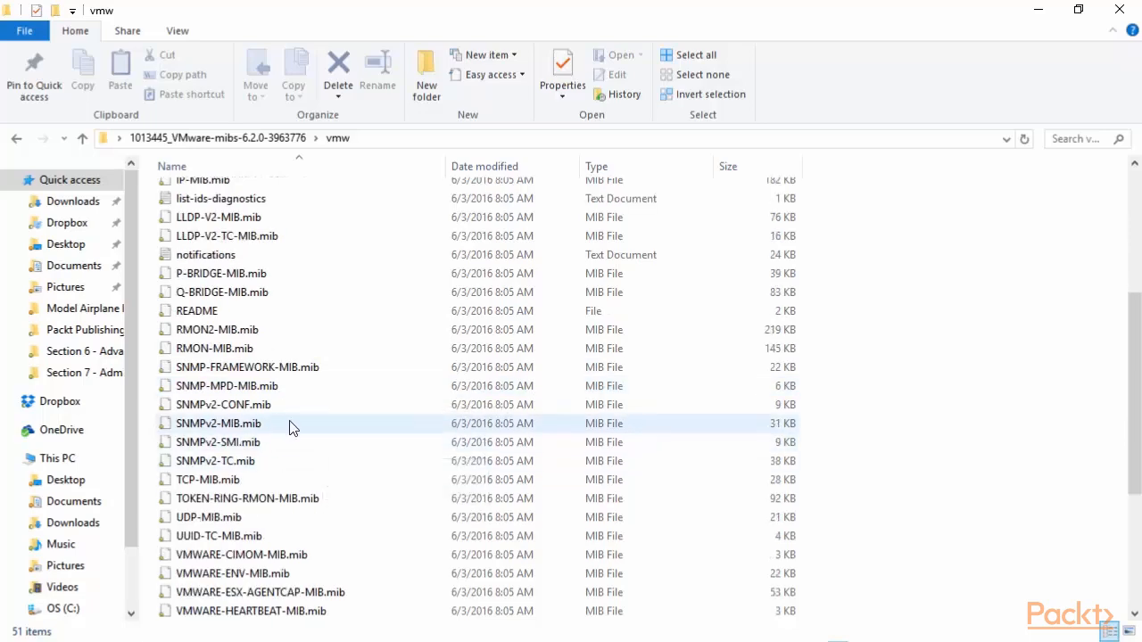
pyautogui.scroll(-3, 337, 427)
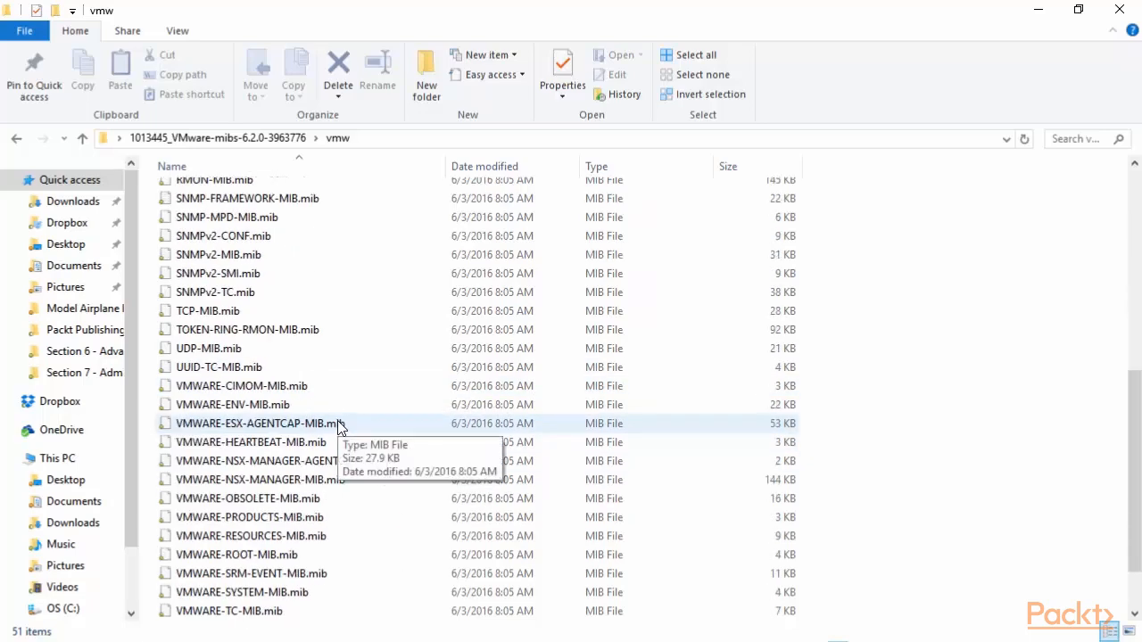
pyautogui.scroll(-2, 338, 424)
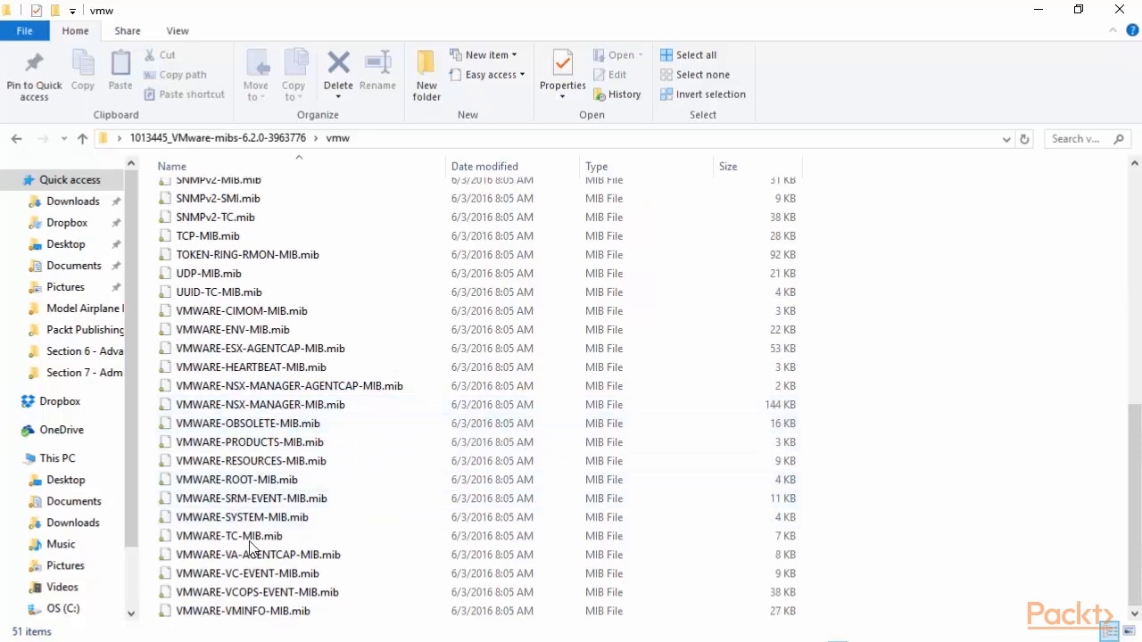
pyautogui.moveTo(1136, 456); pyautogui.dragTo(1139, 223)
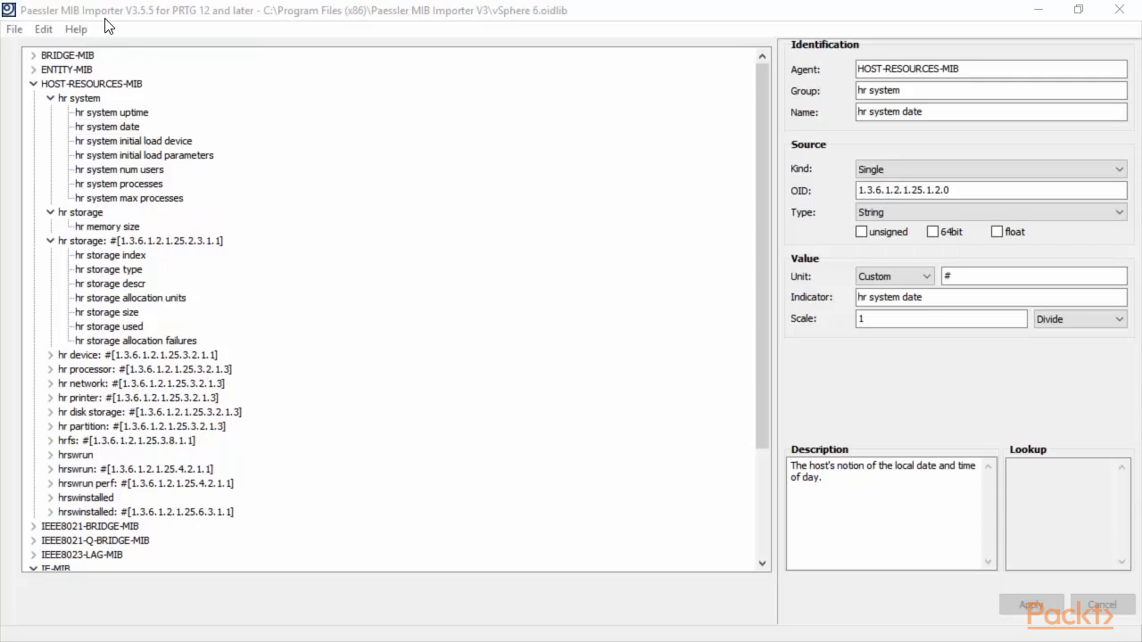
# Step: In Import MIB File, select BRIDGE-MIB.mib through VMWARE-VMINFO-MIB.mib, then close the dialog without importing
pyautogui.click(16, 30)
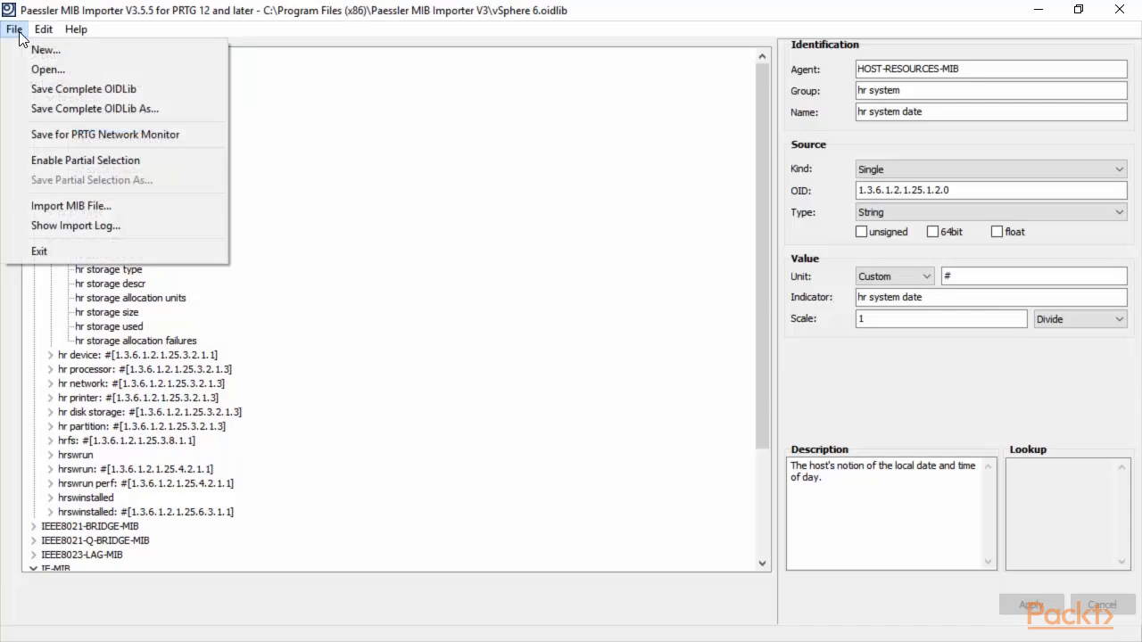
pyautogui.click(83, 205)
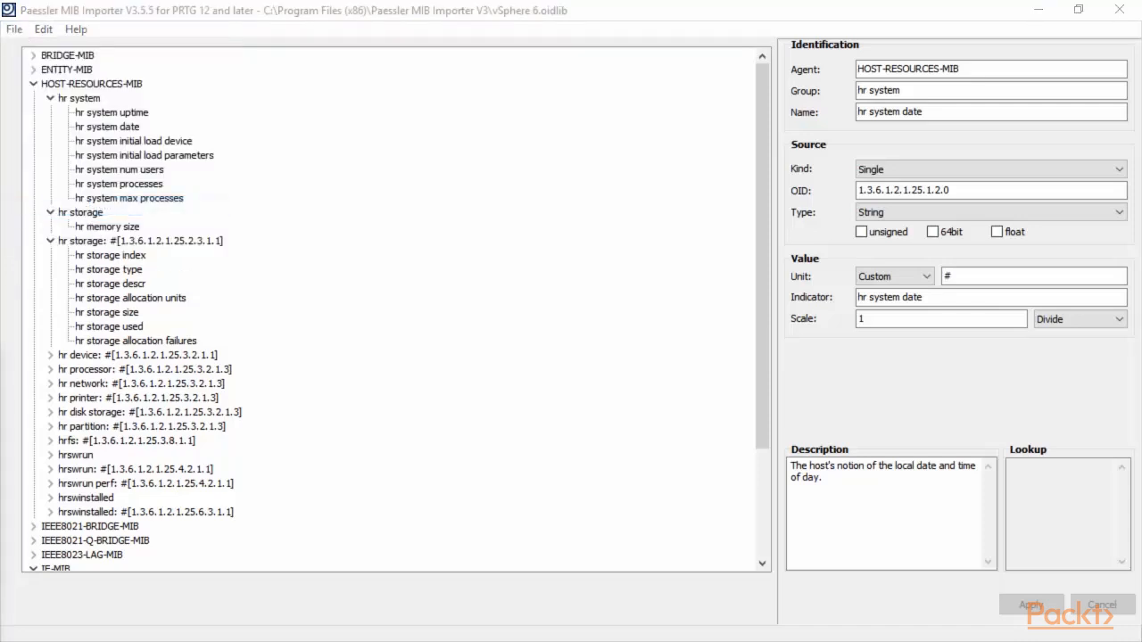
pyautogui.moveTo(447, 395); pyautogui.dragTo(556, 84)
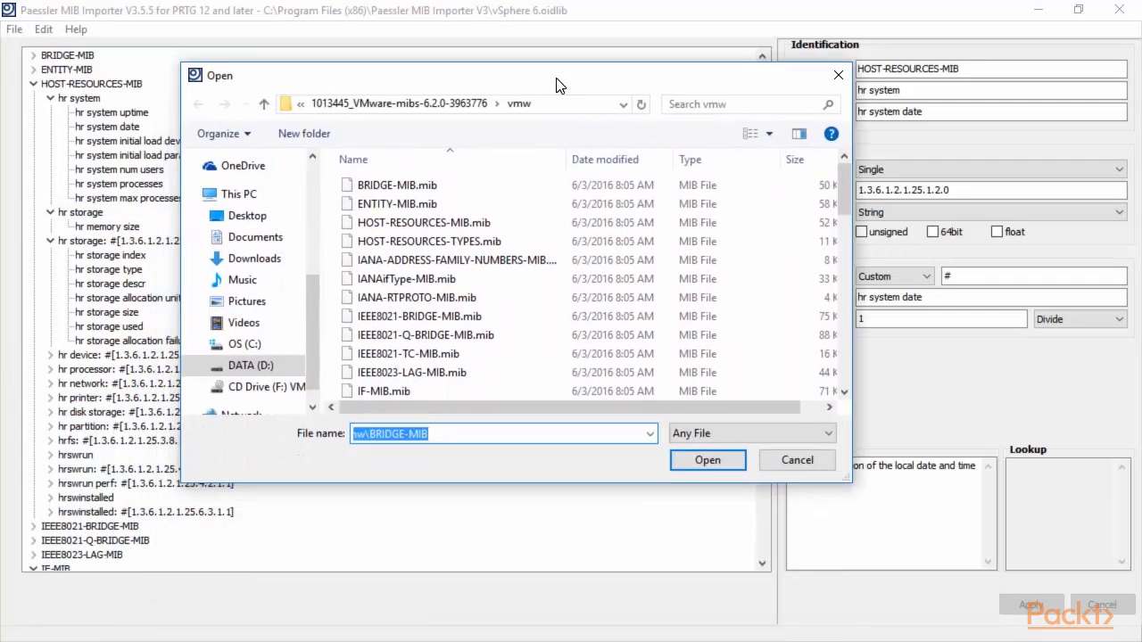
pyautogui.click(375, 188)
pyautogui.moveTo(849, 205); pyautogui.dragTo(847, 372)
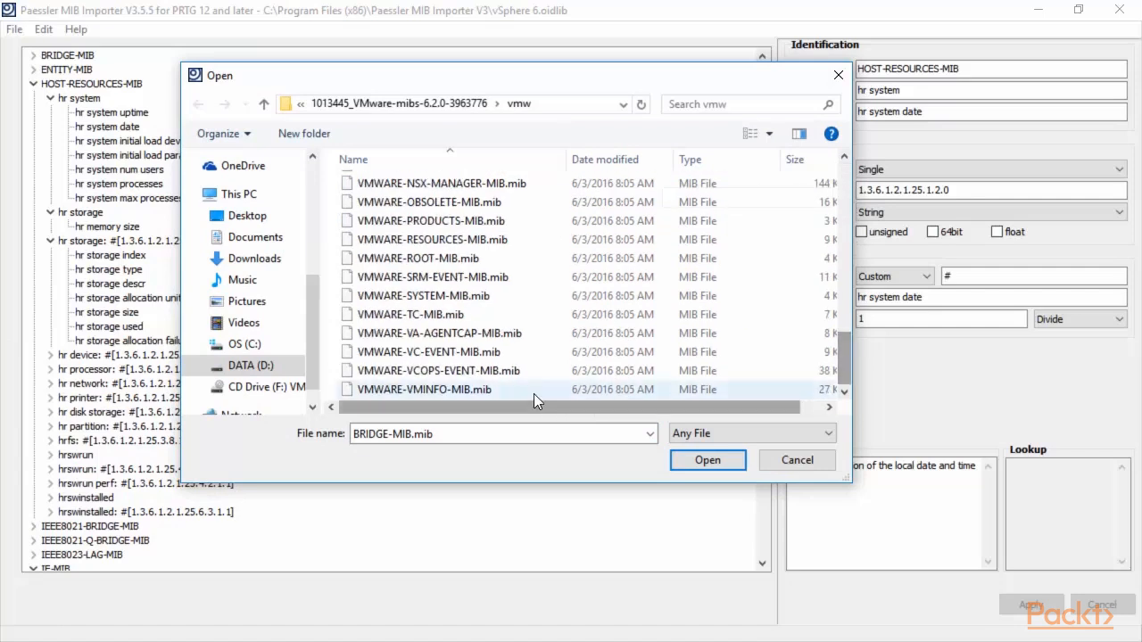
pyautogui.keyDown('shift'); pyautogui.click(513, 389); pyautogui.keyUp('shift')
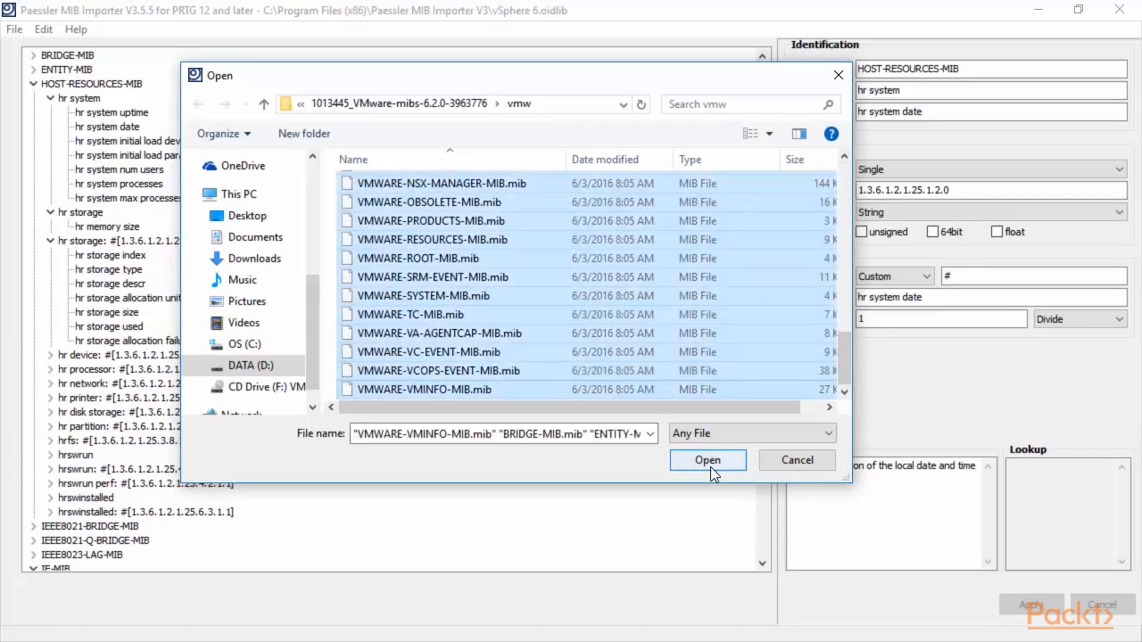
pyautogui.click(838, 77)
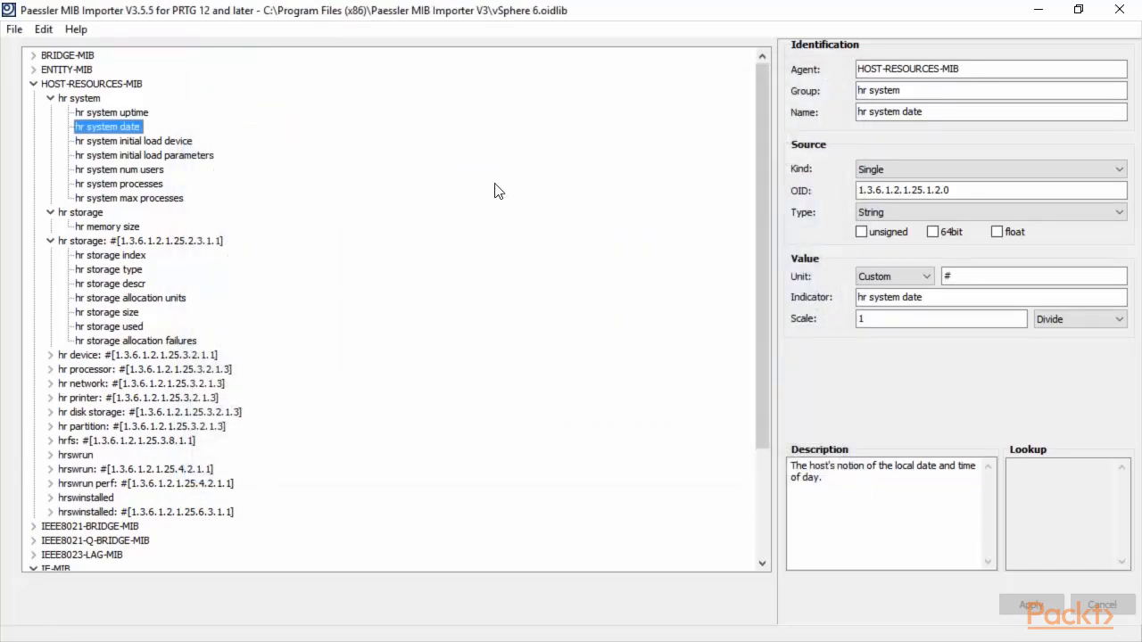
# Step: Collapse HOST-RESOURCES-MIB and IF-MIB, and browse BRIDGE-MIB's dot1d base and dot1d base port nodes
pyautogui.click(33, 84)
pyautogui.click(32, 141)
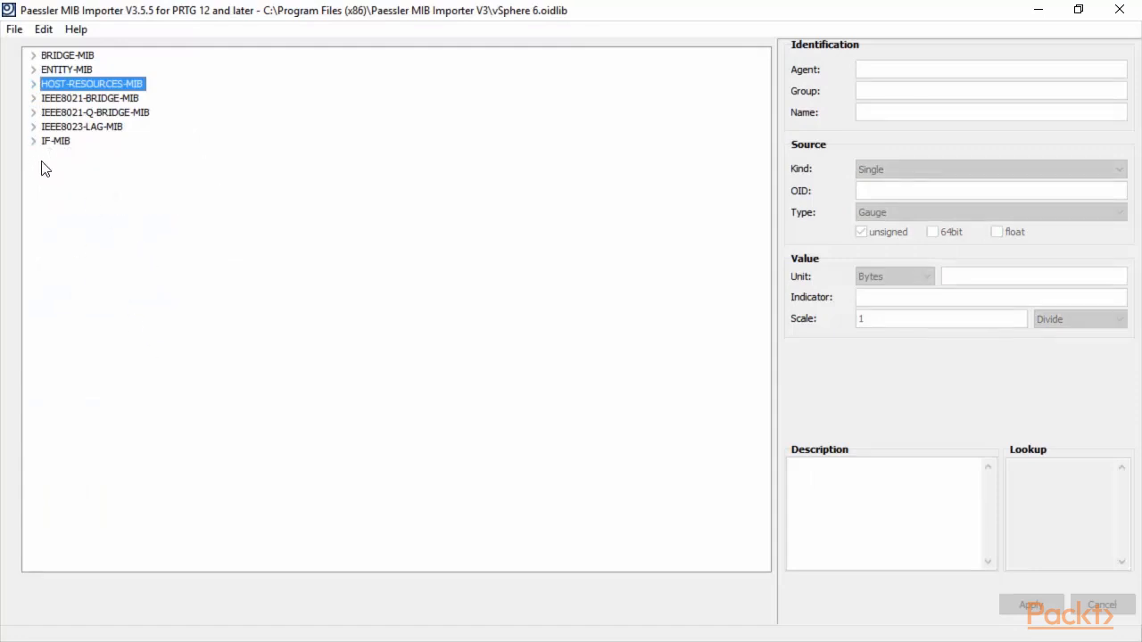
pyautogui.click(33, 56)
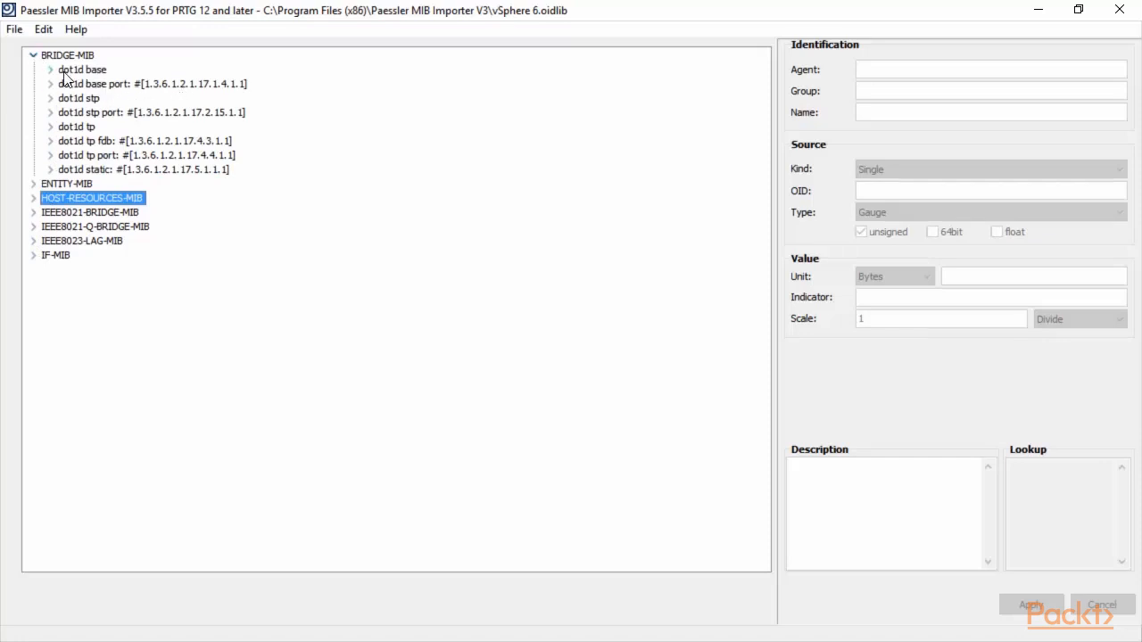
pyautogui.click(92, 75)
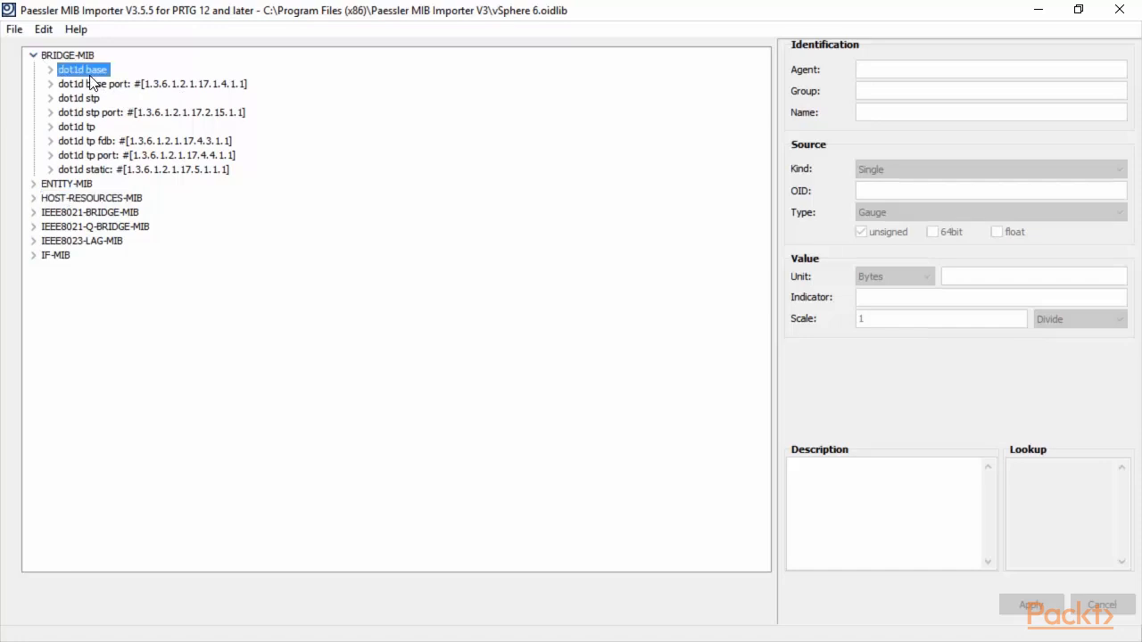
pyautogui.click(85, 84)
pyautogui.click(38, 56)
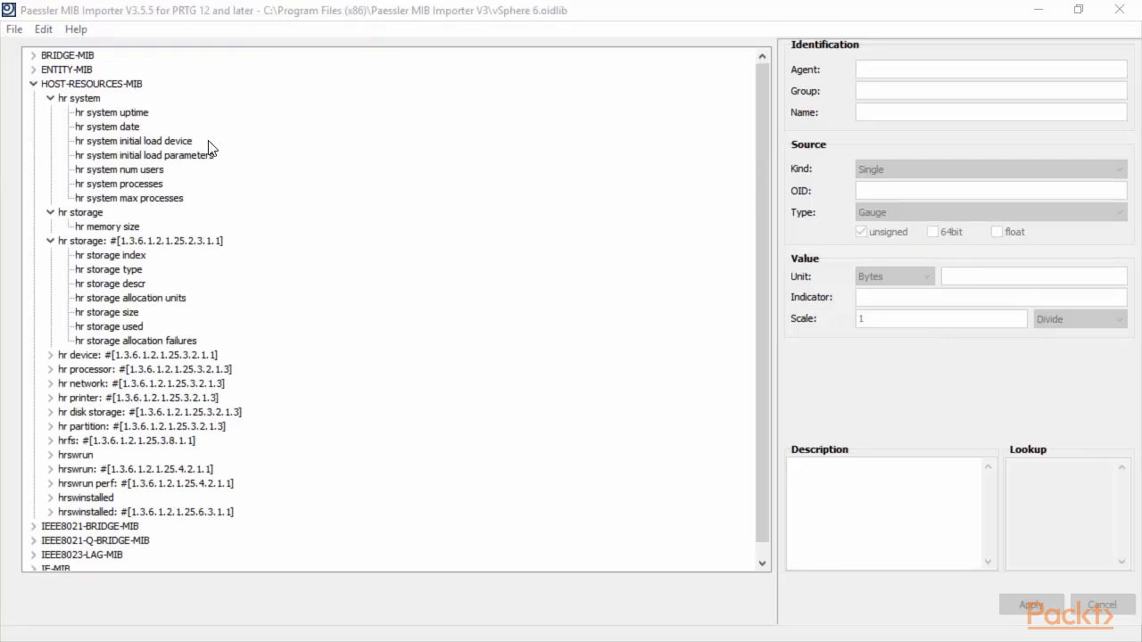
# Step: Select hr storage index and highlight its full OID and description text
pyautogui.click(91, 260)
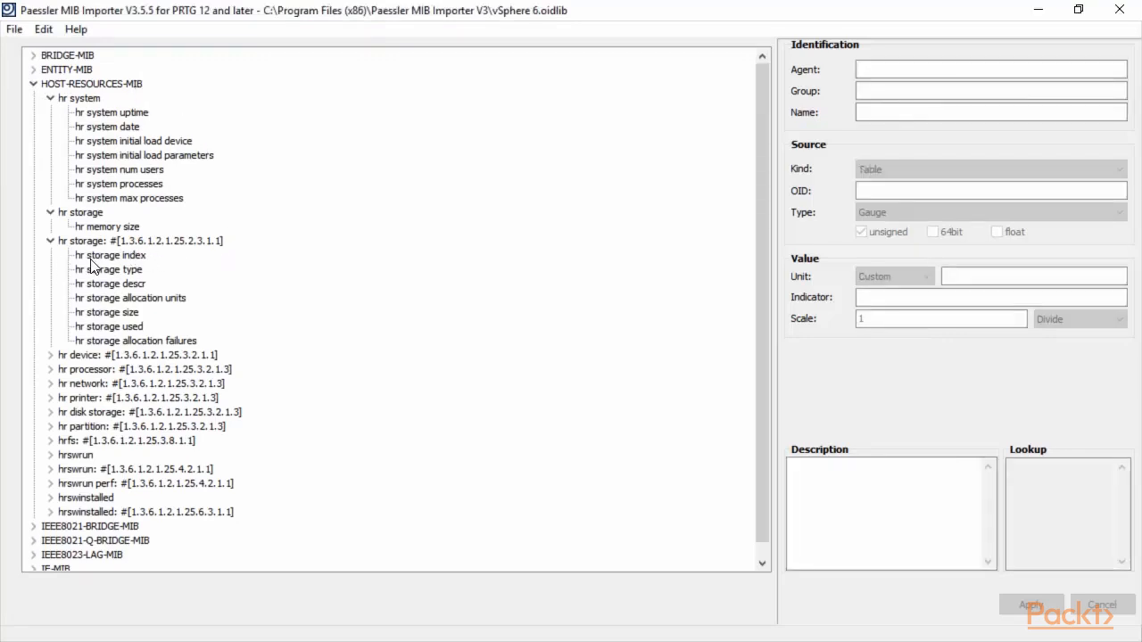
pyautogui.click(92, 260)
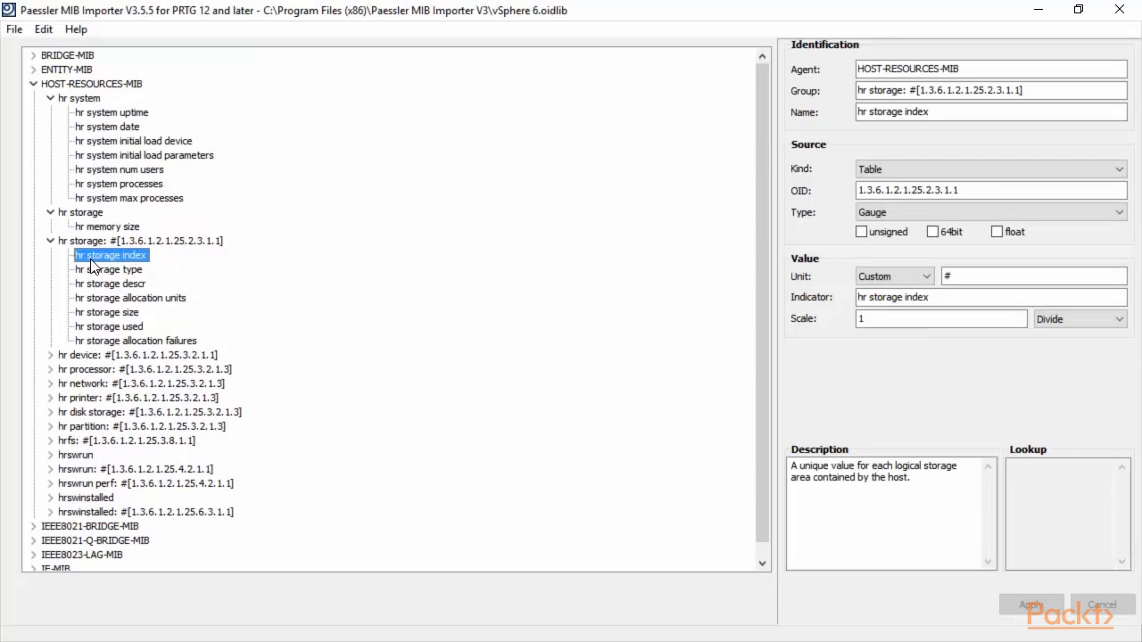
pyautogui.click(970, 193)
pyautogui.moveTo(970, 192); pyautogui.dragTo(807, 193)
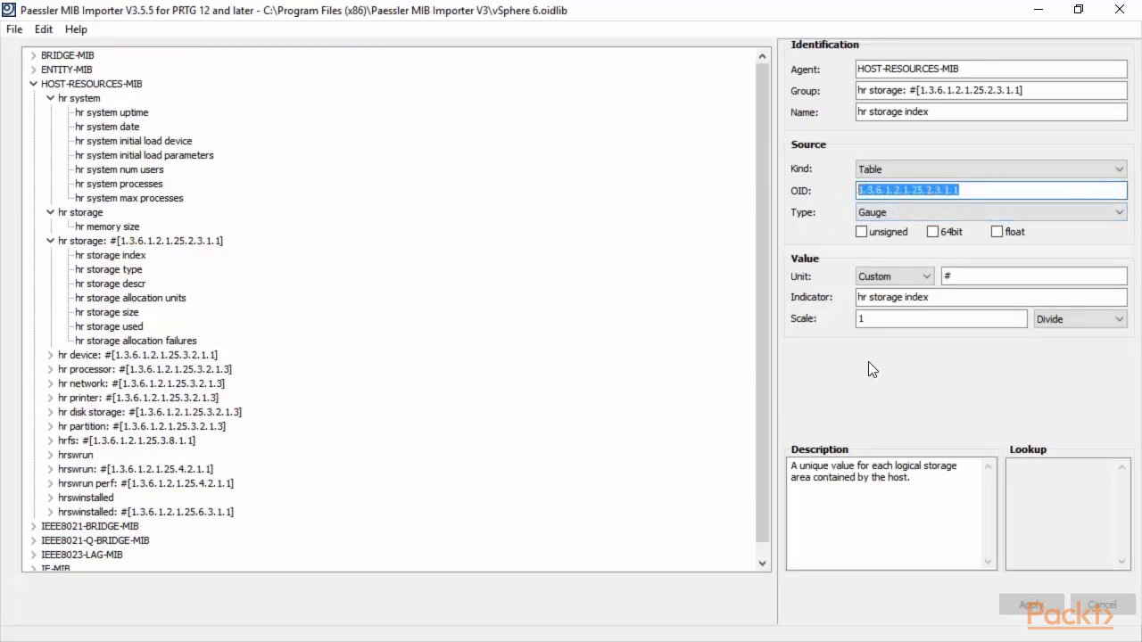
pyautogui.moveTo(966, 490); pyautogui.dragTo(697, 478)
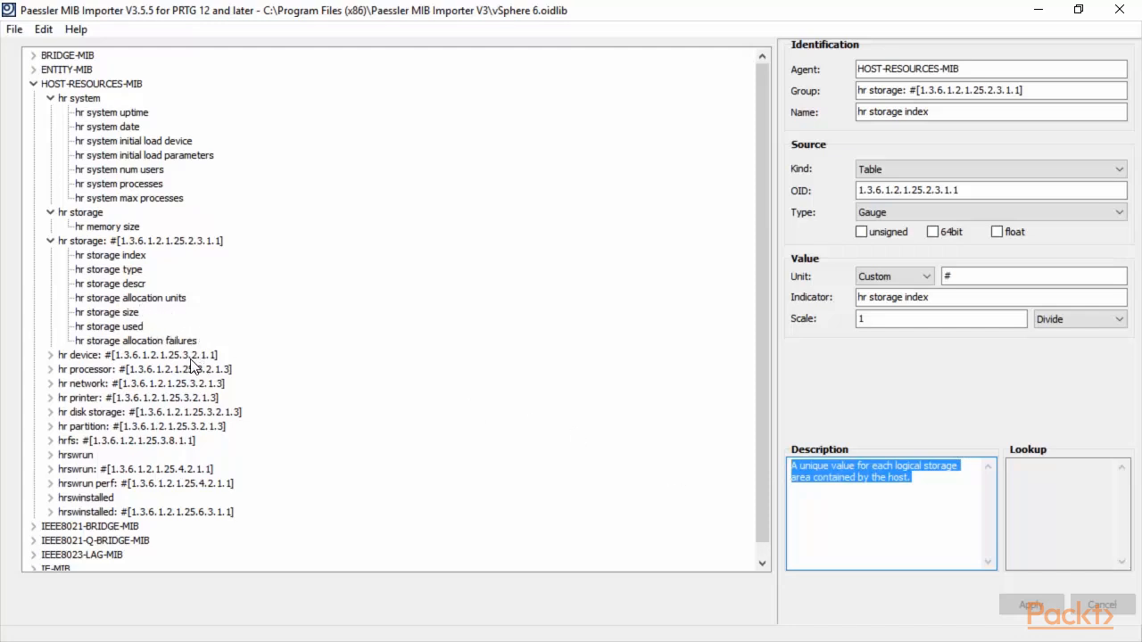
# Step: Select hr storage descr and highlight its OID 1.3.6.1.2.1.25.2.3.1.3 and description
pyautogui.click(140, 286)
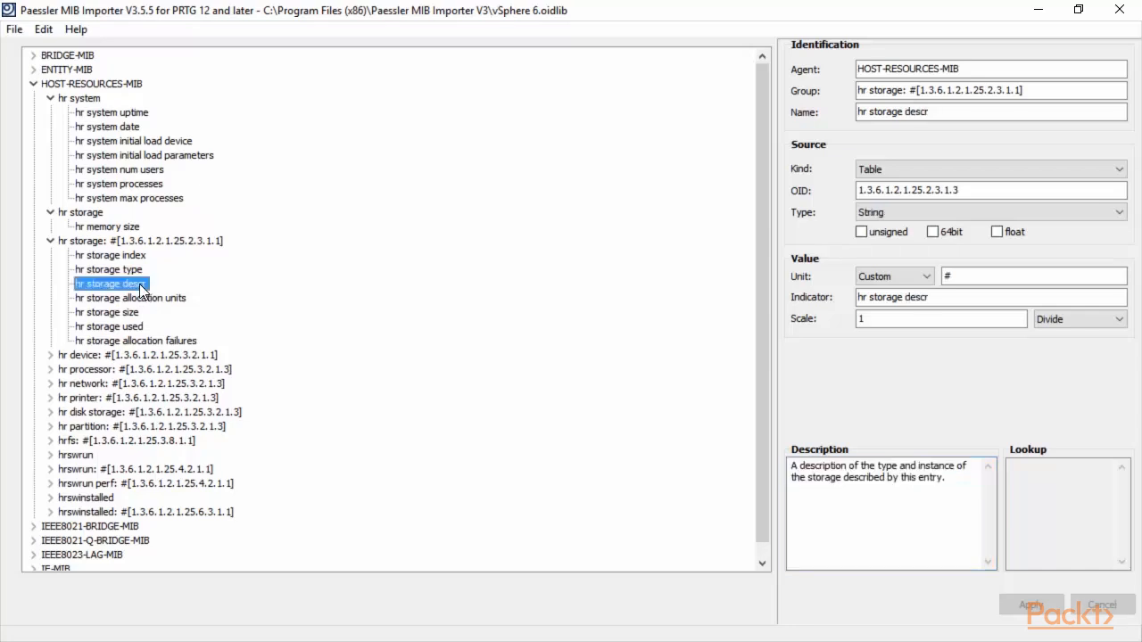
pyautogui.click(977, 189)
pyautogui.moveTo(977, 189); pyautogui.dragTo(841, 191)
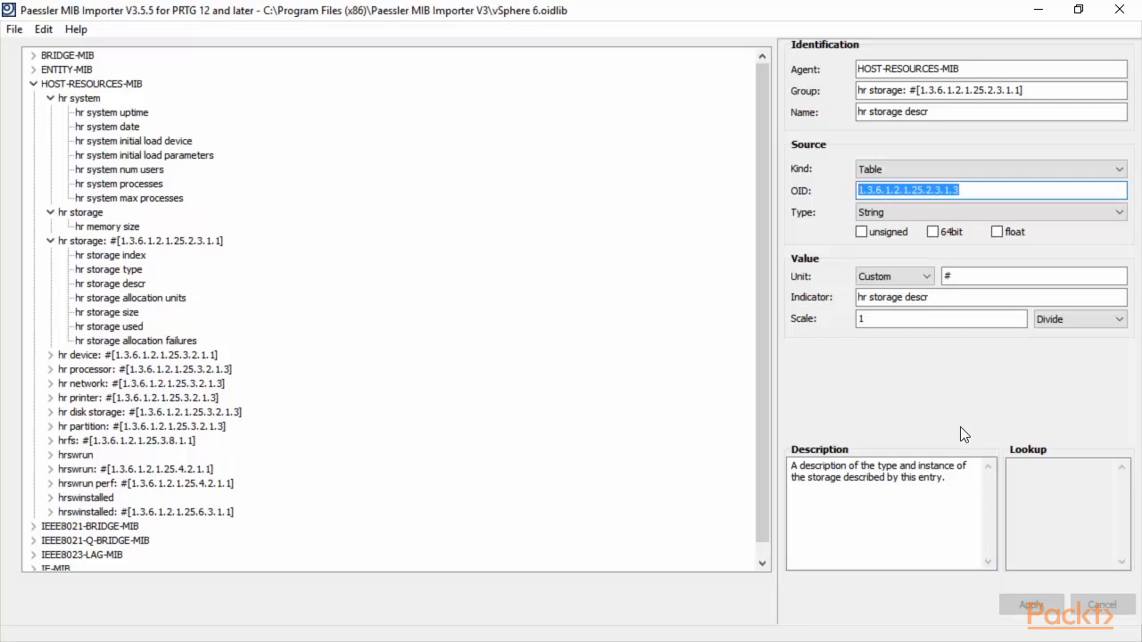
pyautogui.moveTo(987, 502); pyautogui.dragTo(773, 464)
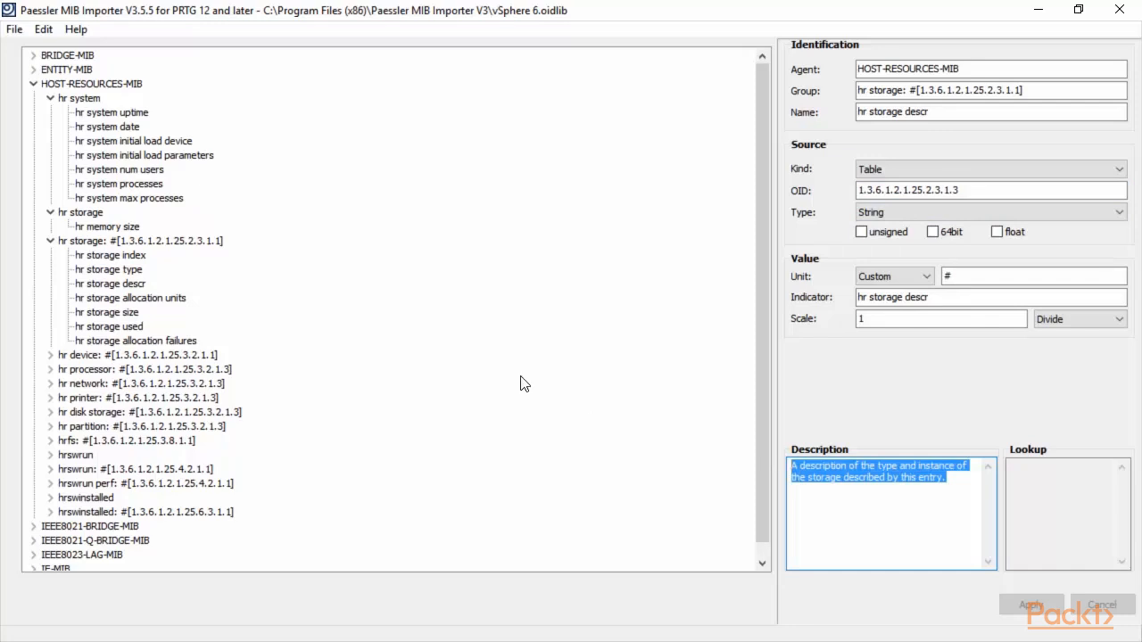
pyautogui.scroll(-1, 519, 381)
# Step: Browse IEEE8023-LAG-MIB's dot3ad agg, agg port list, agg port, port stats and port debug entries
pyautogui.click(35, 540)
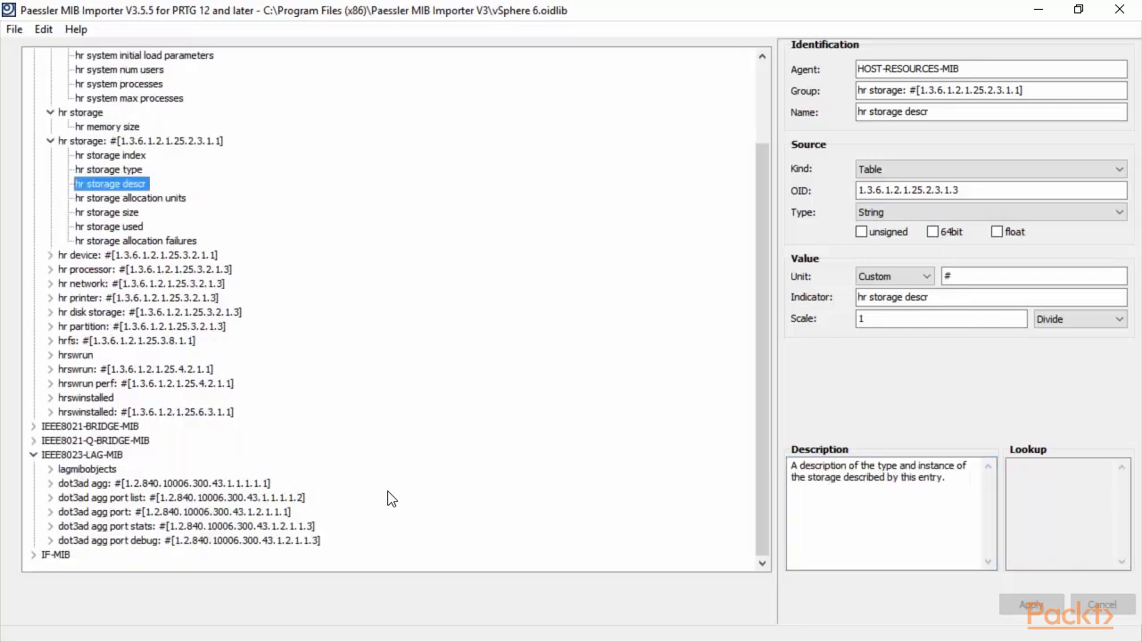
pyautogui.click(79, 483)
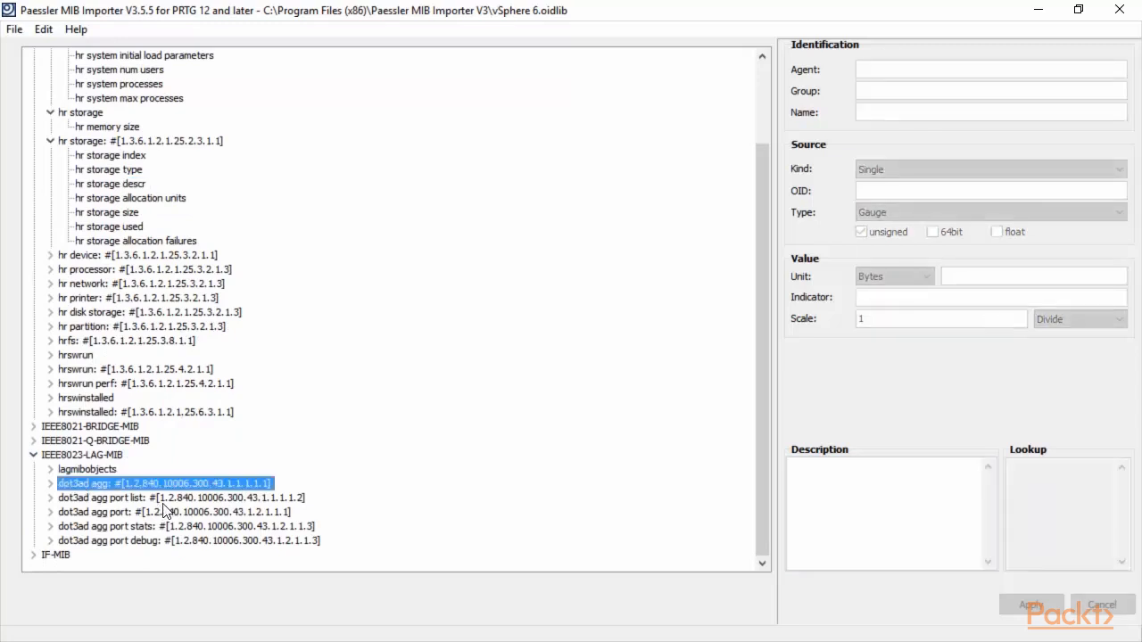
pyautogui.click(190, 503)
pyautogui.click(196, 512)
pyautogui.click(210, 528)
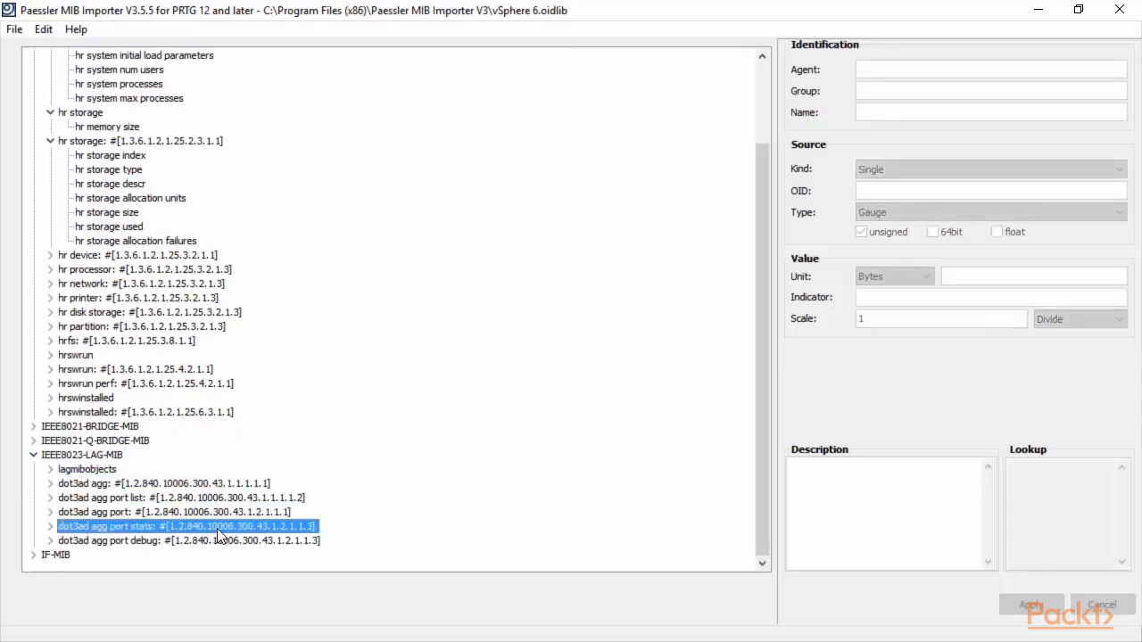
pyautogui.click(220, 539)
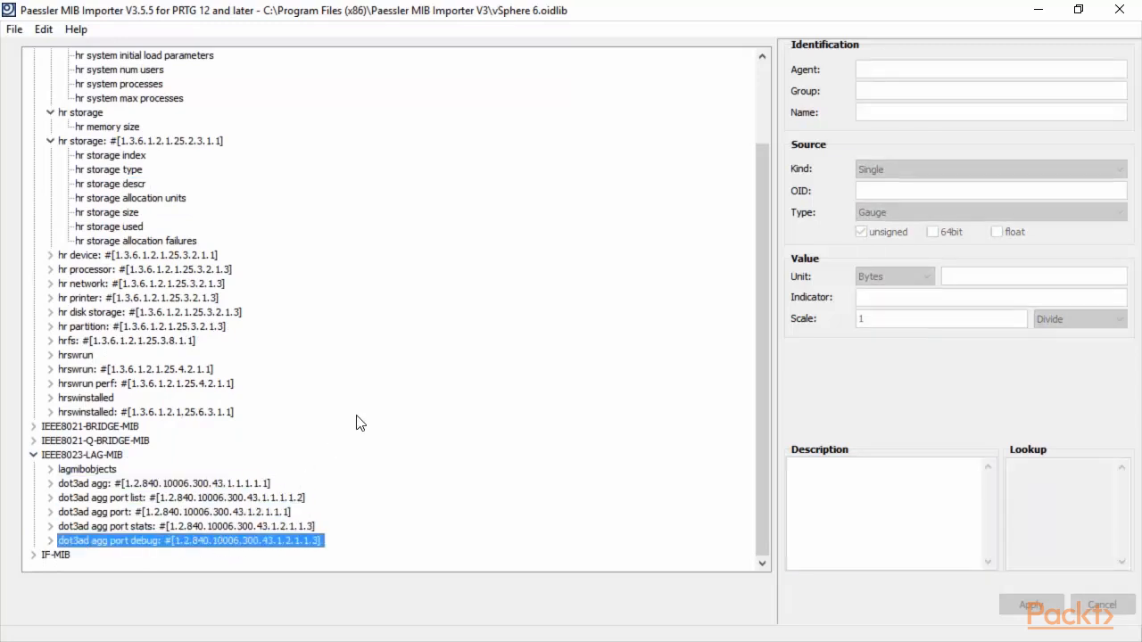
pyautogui.click(33, 456)
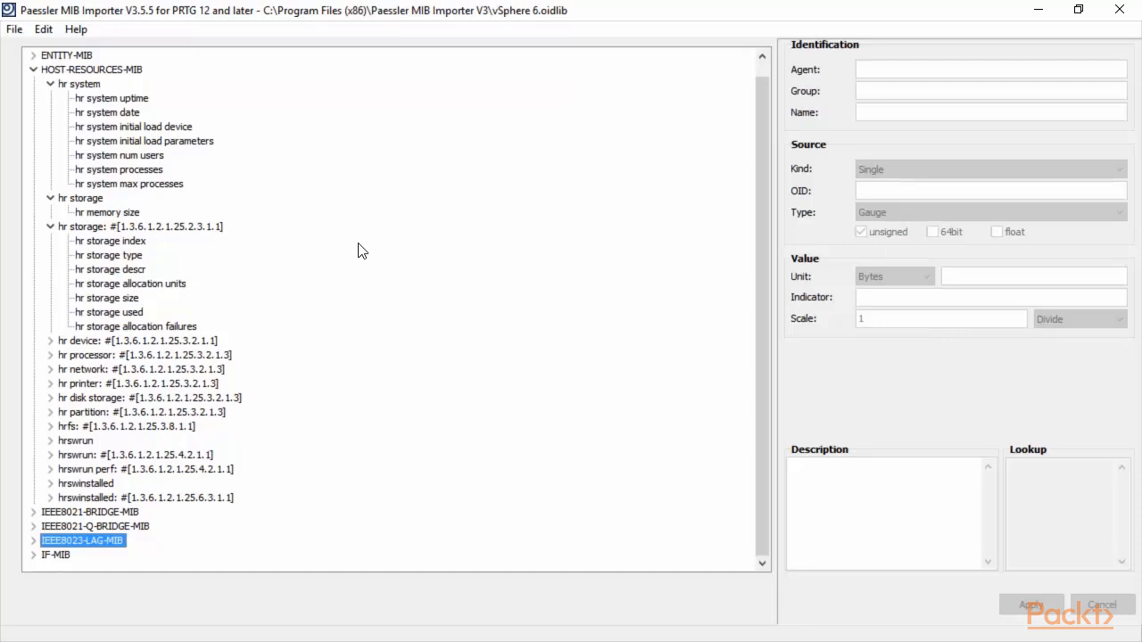
# Step: Read hr system num users' OID 1.3.6.1.2.1.25.1.5.0 and description, then return to SNMP Tester
pyautogui.click(157, 141)
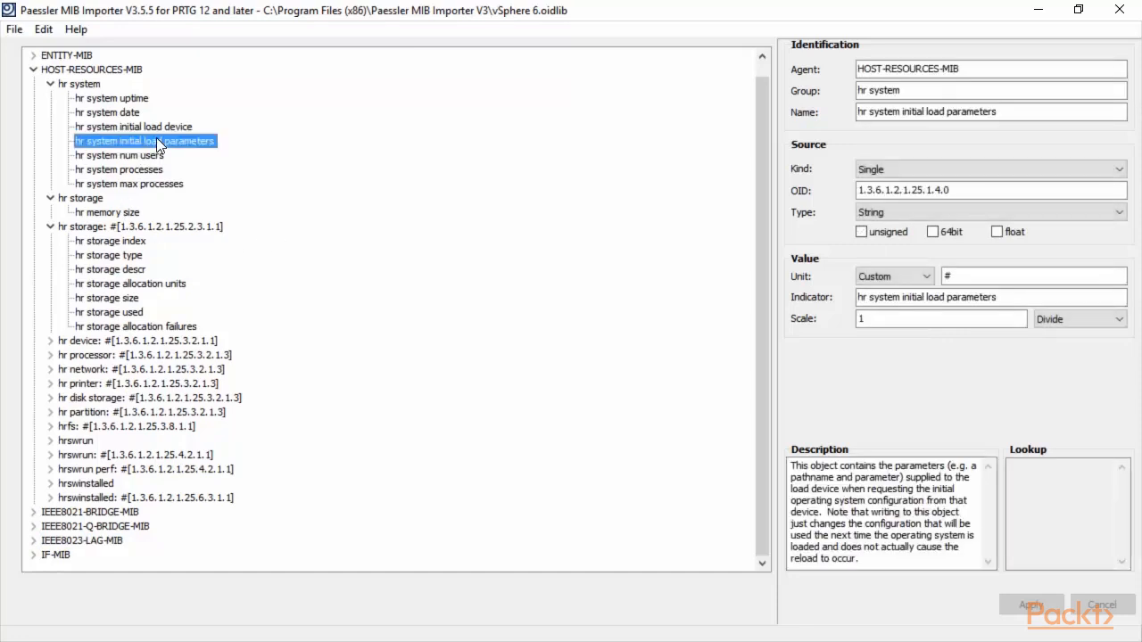
pyautogui.click(148, 157)
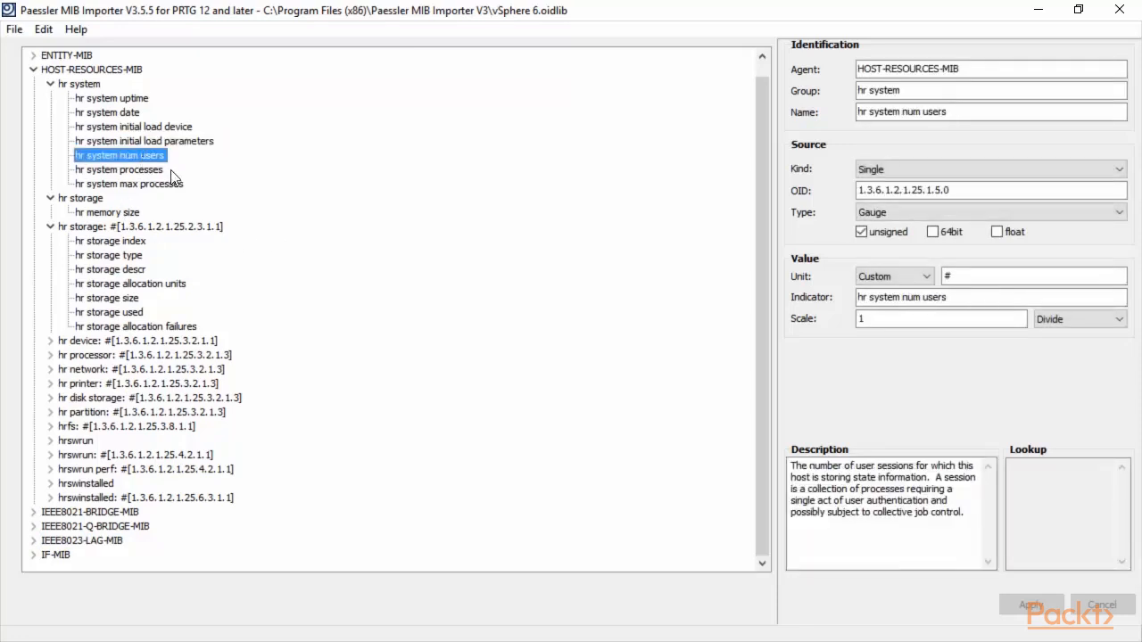
pyautogui.moveTo(962, 186); pyautogui.dragTo(830, 198)
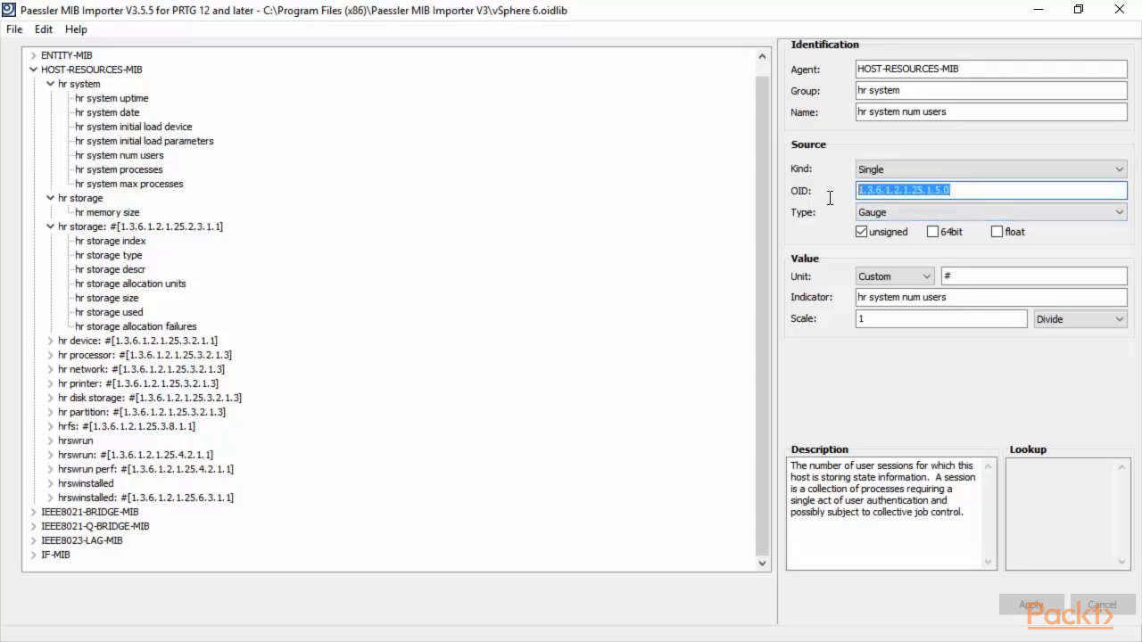
pyautogui.click(980, 512)
pyautogui.moveTo(966, 512); pyautogui.dragTo(791, 464)
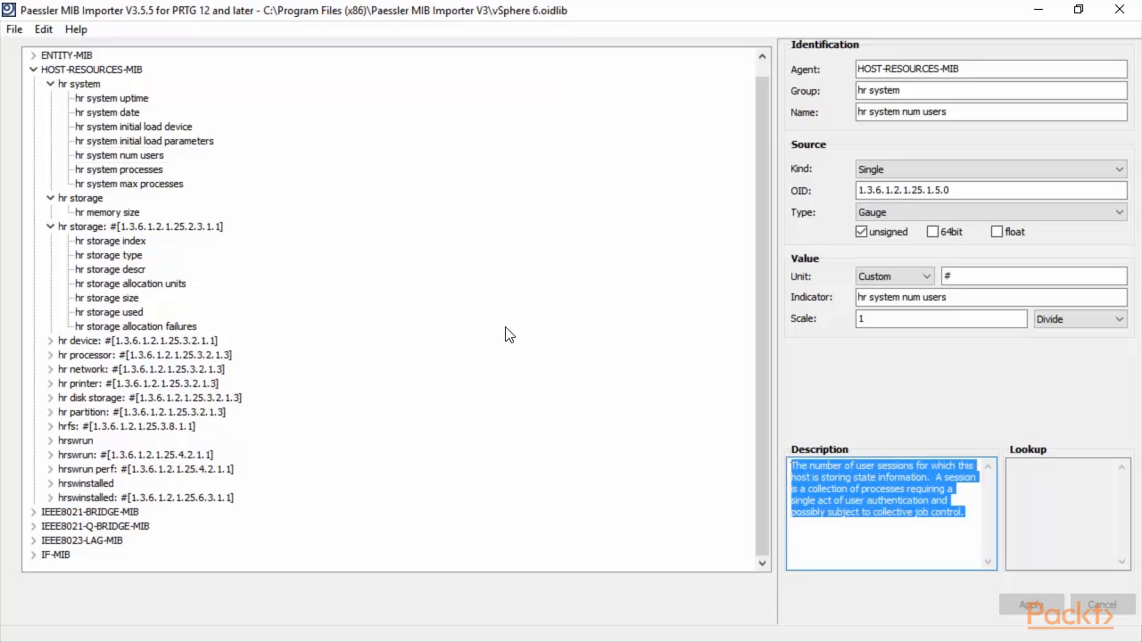
pyautogui.moveTo(892, 190); pyautogui.dragTo(836, 190)
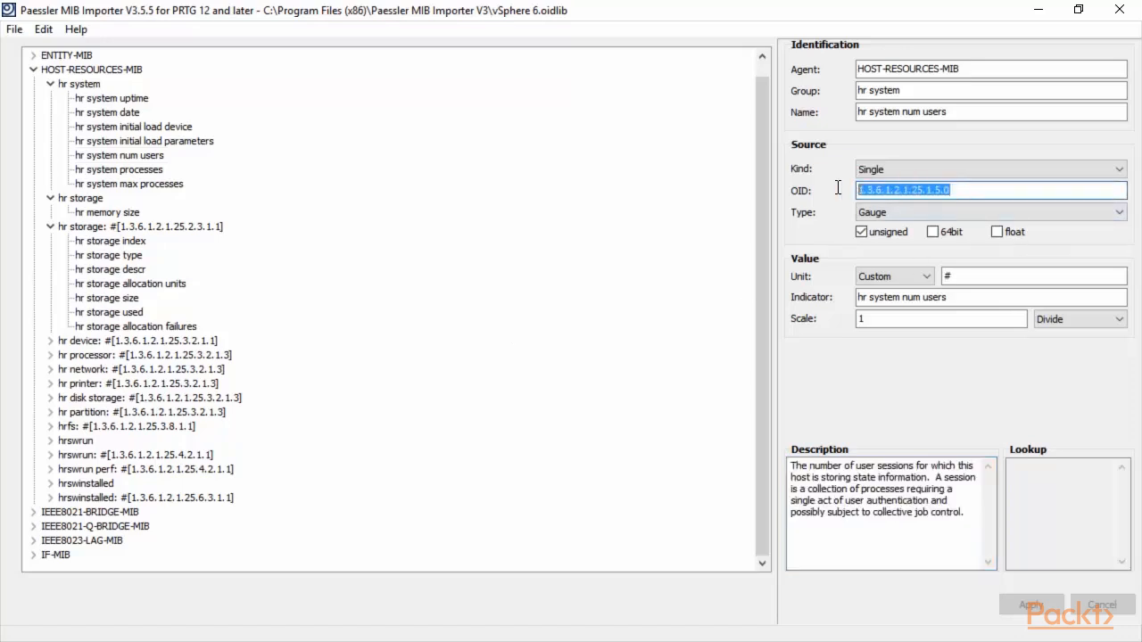
pyautogui.hotkey('alt', 'Tab')
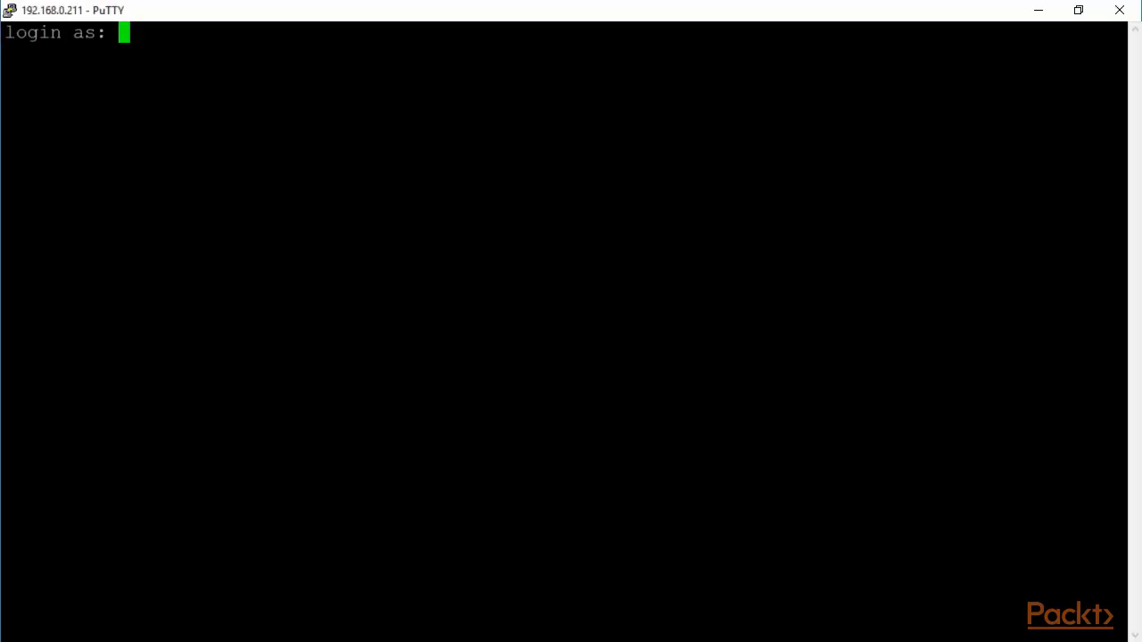
# Step: Log in to the ESXi shell as root and run esxcli system snmp to list its subcommands
pyautogui.write('root')
pyautogui.press('Return')
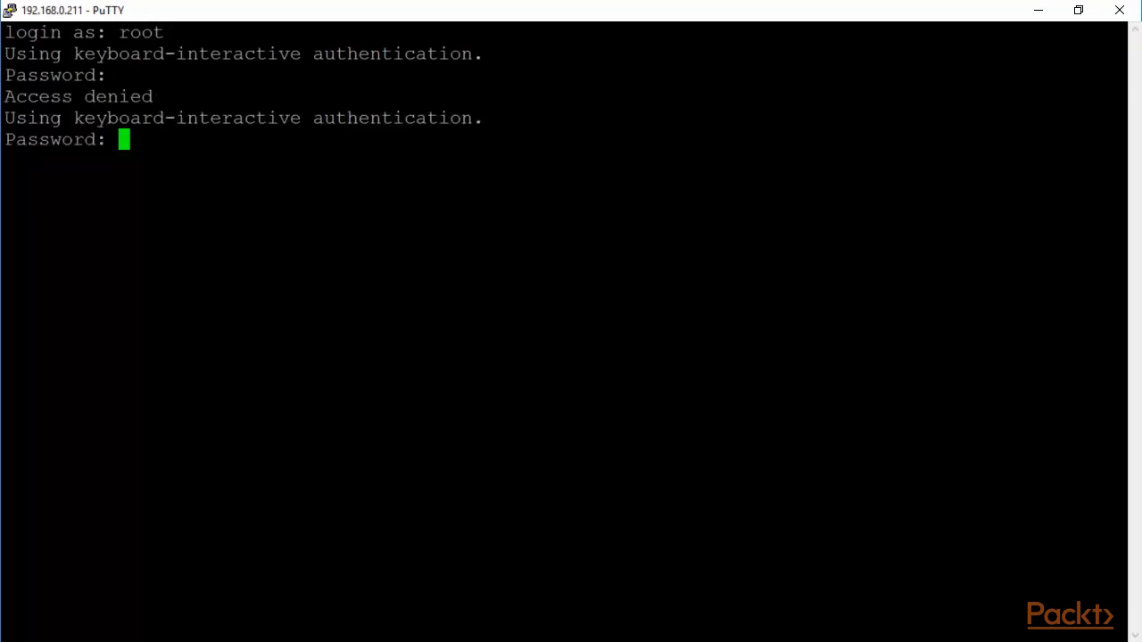
pyautogui.press('Return')
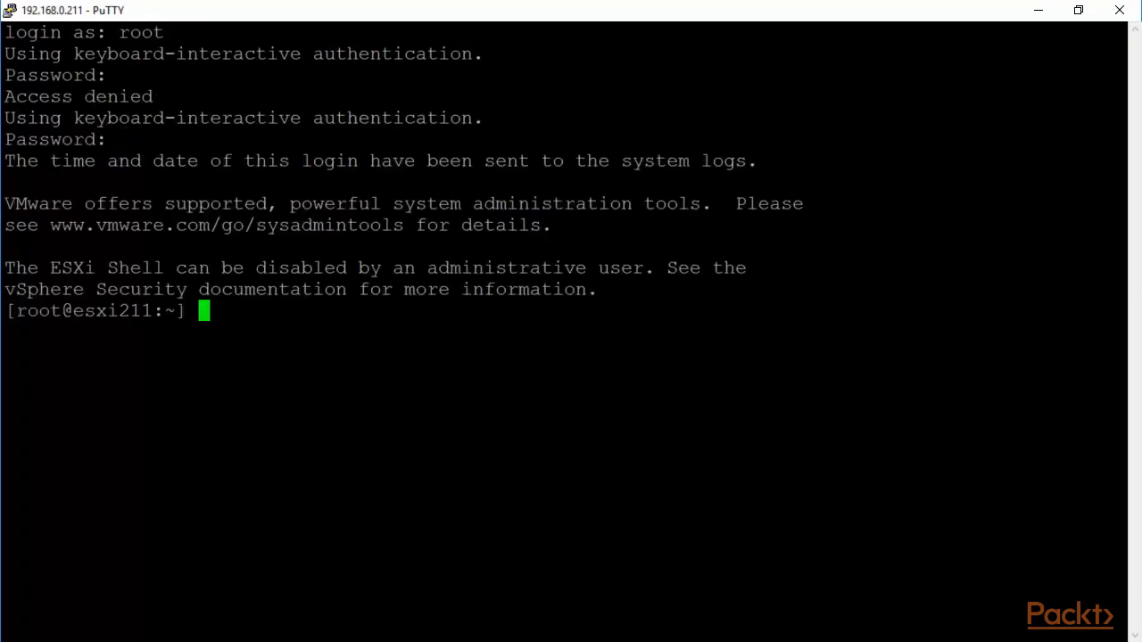
pyautogui.write('esxcli s')
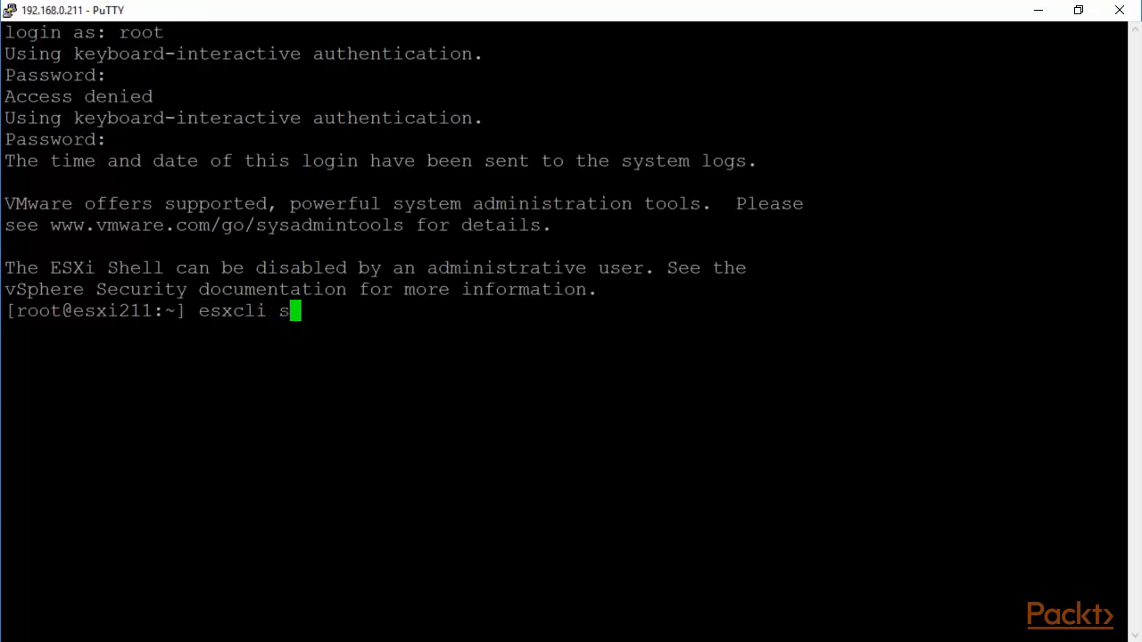
pyautogui.write('ystem')
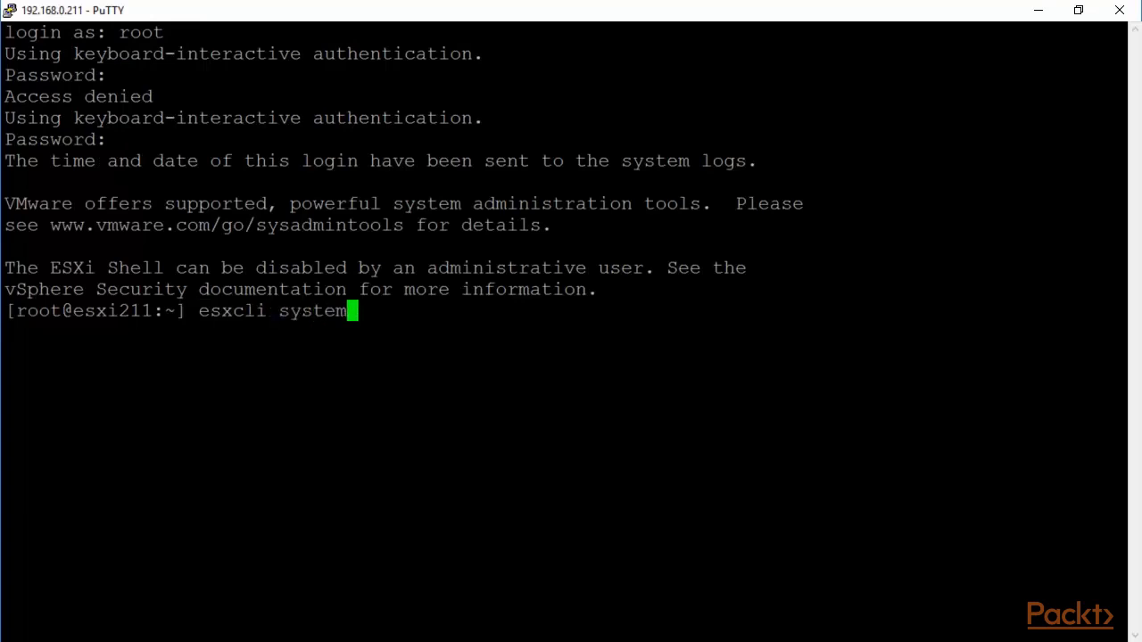
pyautogui.write(' snmp')
pyautogui.press('Return')
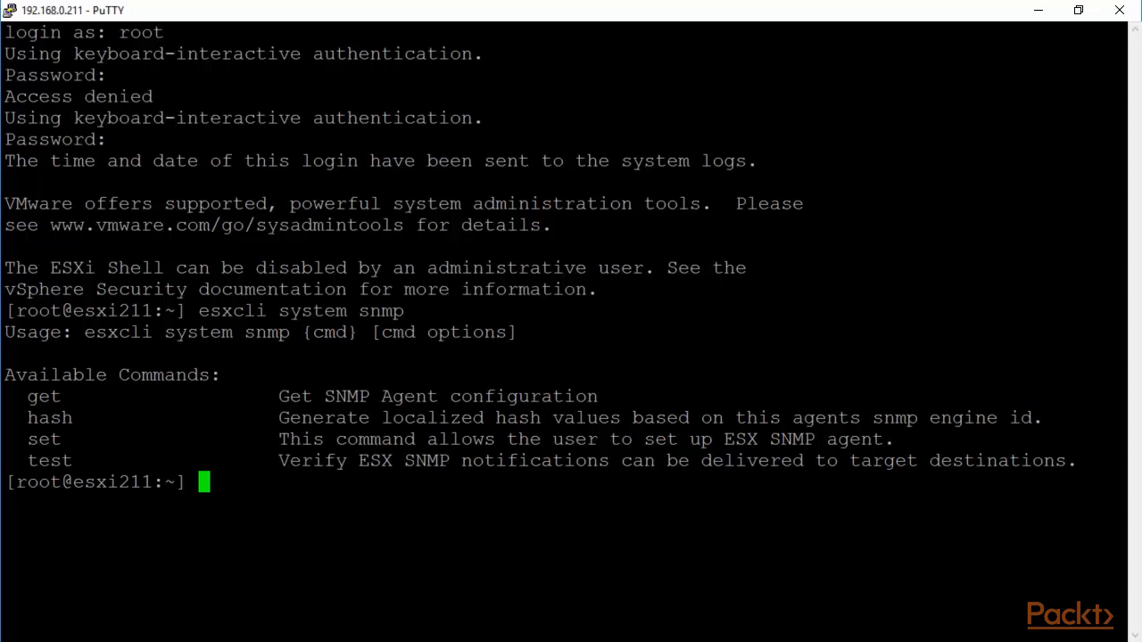
# Step: Run esxcli system snmp get to display the ESXi SNMP agent configuration
pyautogui.press('Up')
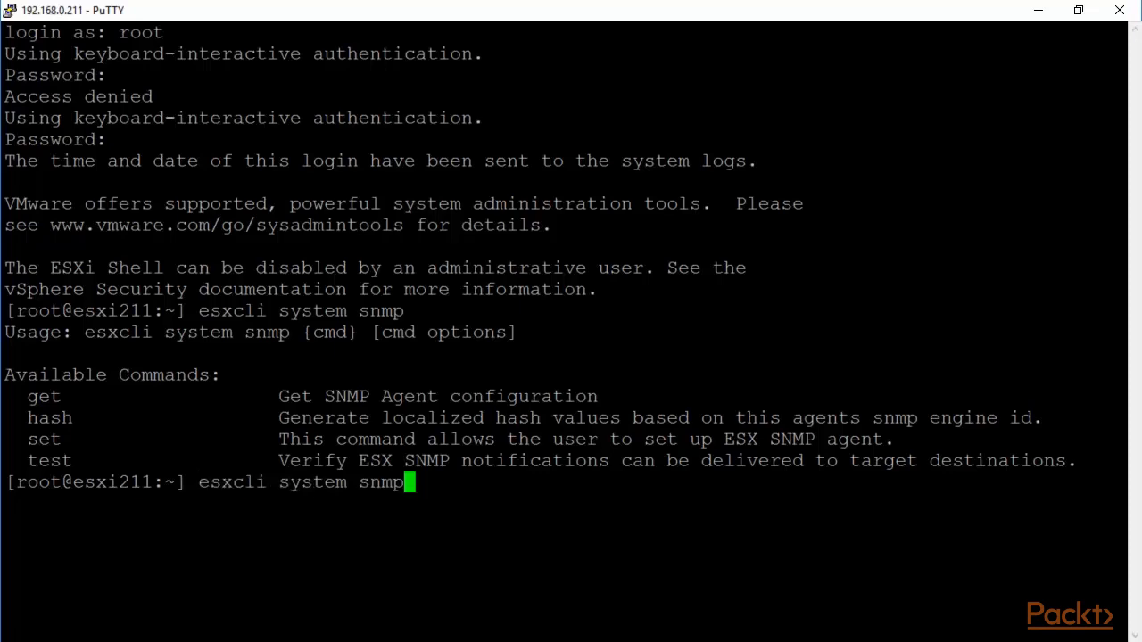
pyautogui.write('get')
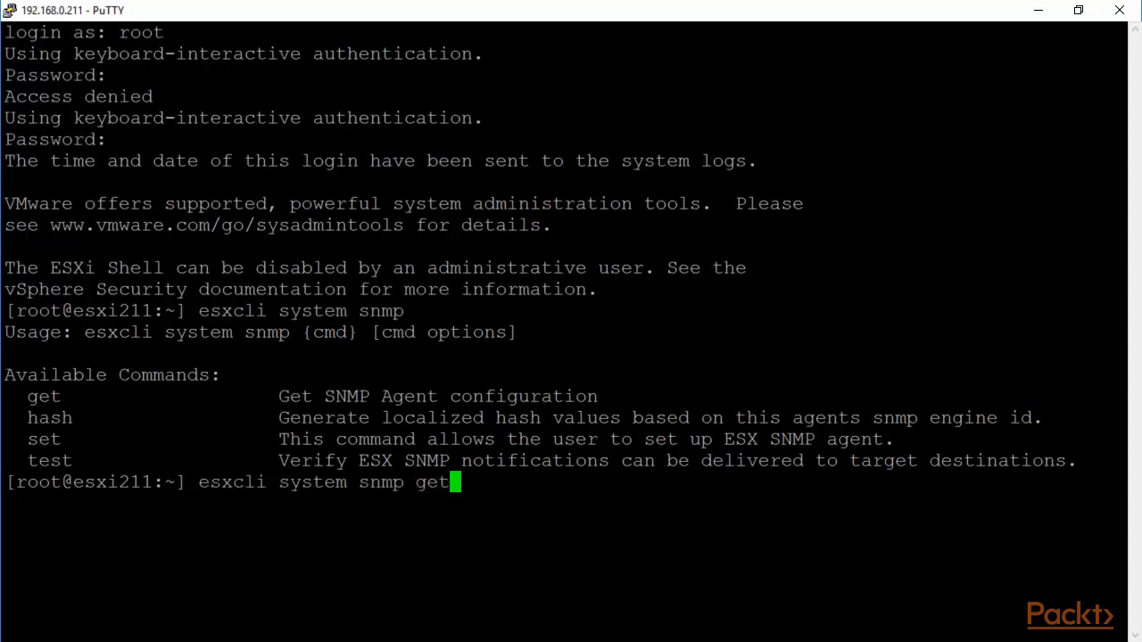
pyautogui.press('Return')
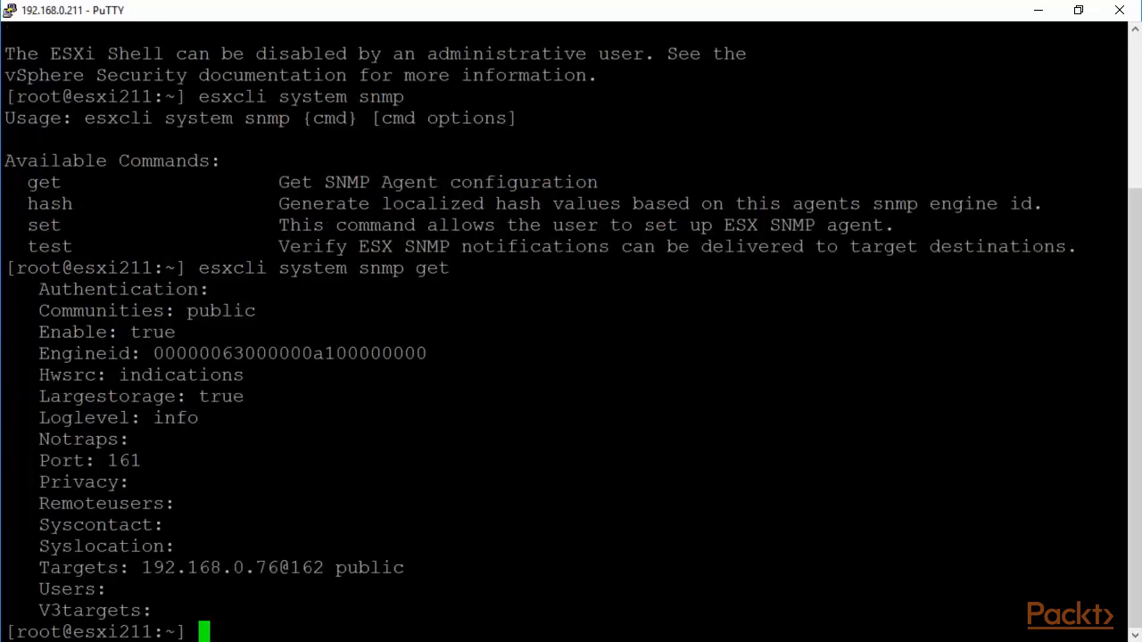
# Step: Highlight the public community, enabled status, info log level, port 161 and trap target 192.168.0.76
pyautogui.moveTo(1120, 310); pyautogui.dragTo(188, 311)
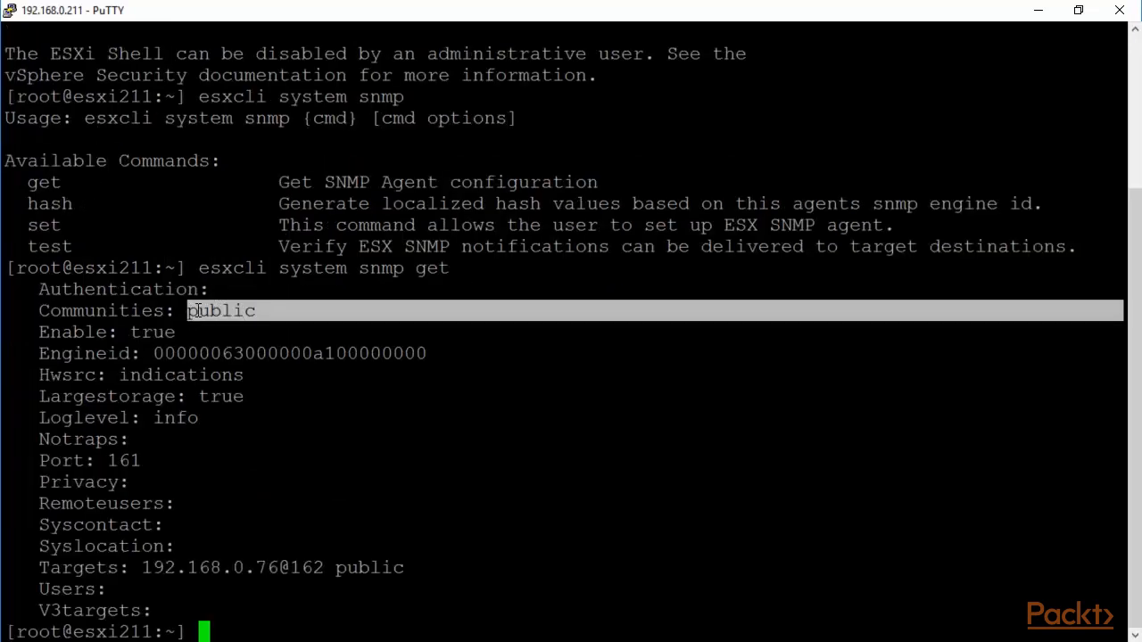
pyautogui.moveTo(1120, 332); pyautogui.dragTo(133, 332)
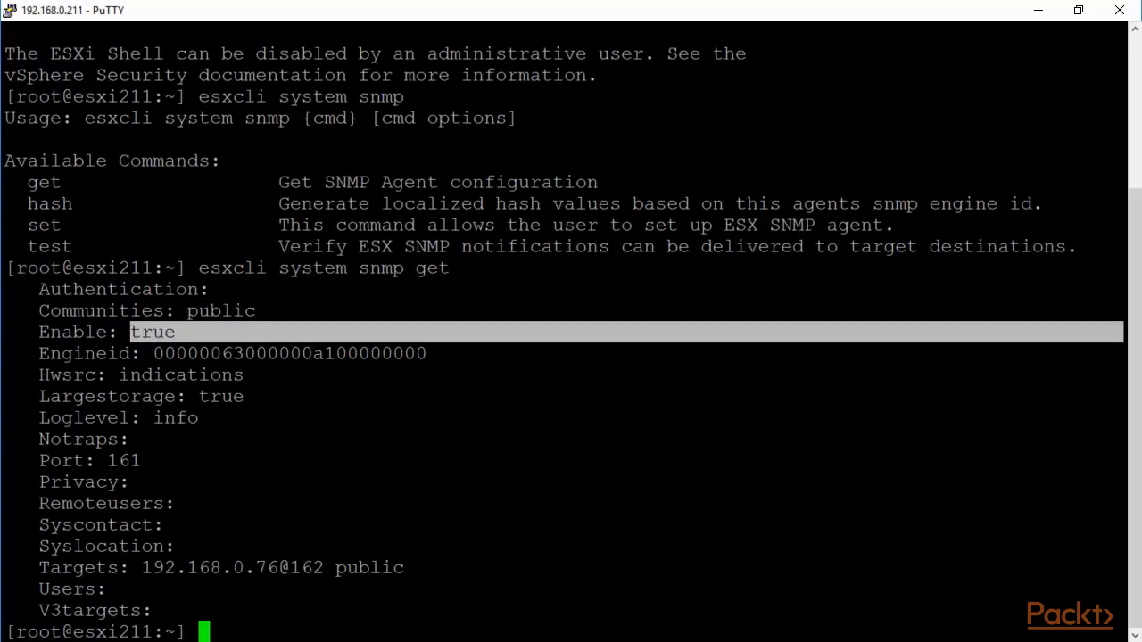
pyautogui.moveTo(1119, 417); pyautogui.dragTo(155, 417)
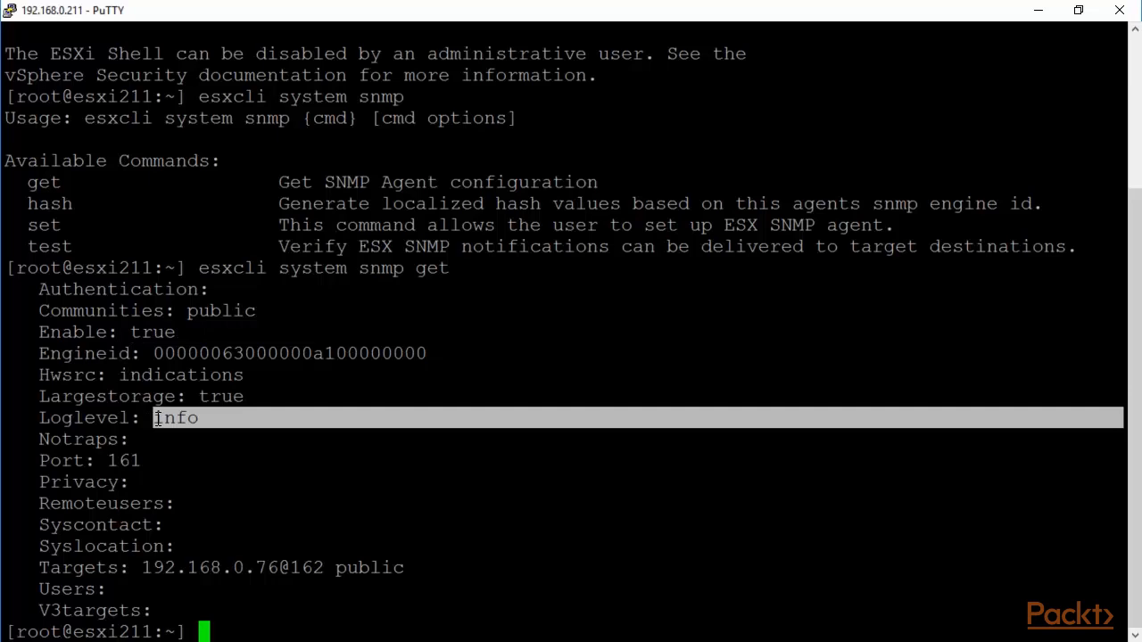
pyautogui.moveTo(1120, 460); pyautogui.dragTo(107, 460)
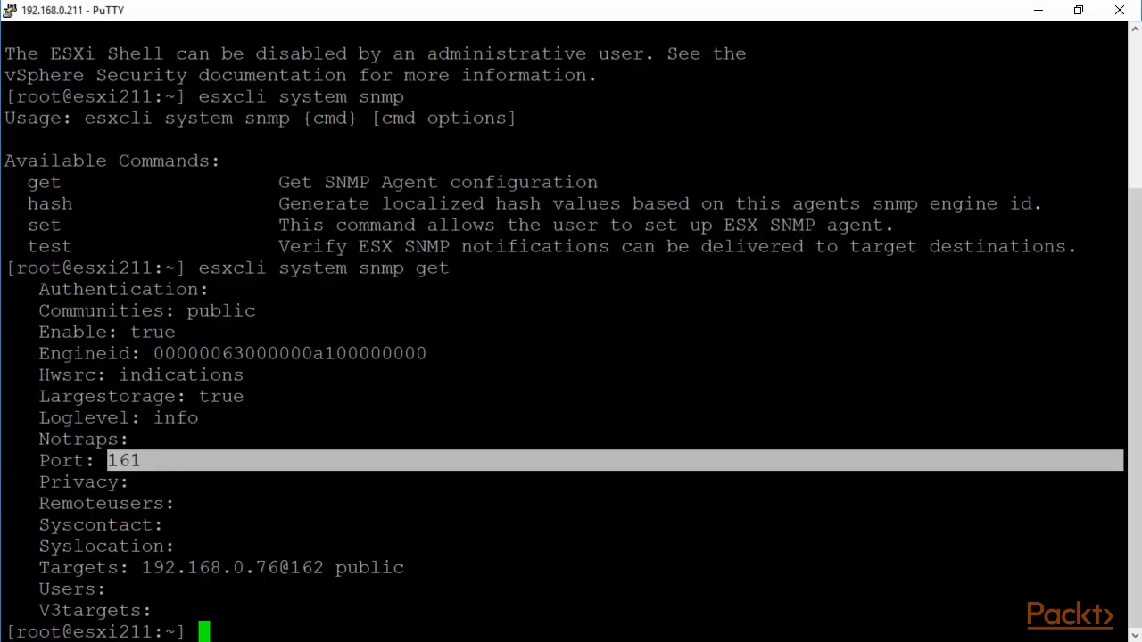
pyautogui.moveTo(1120, 568); pyautogui.dragTo(145, 569)
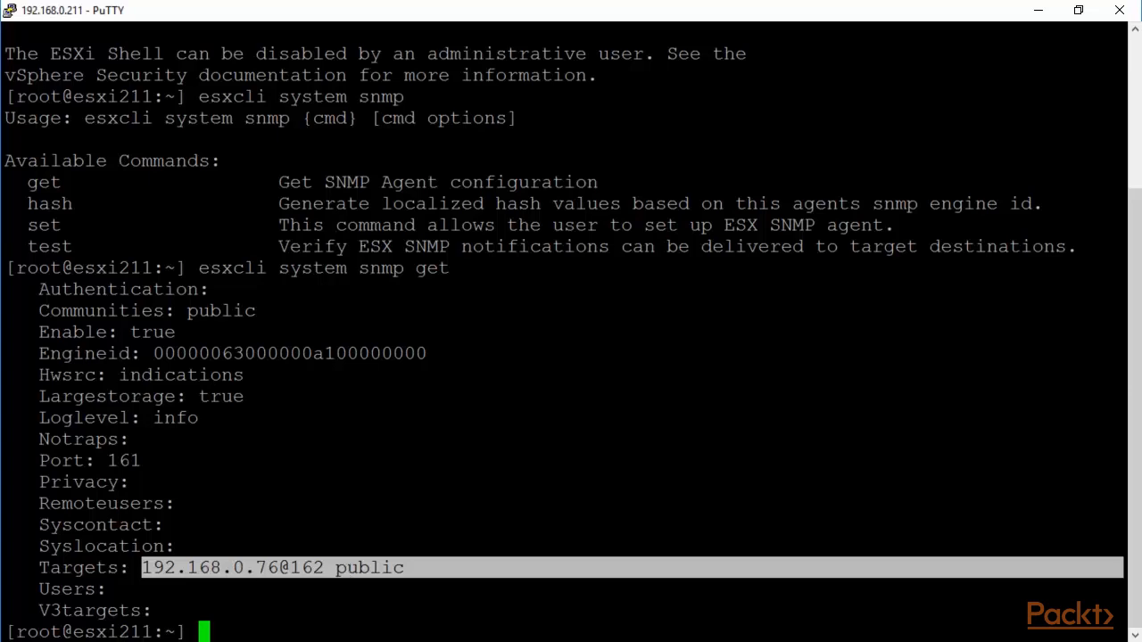
pyautogui.click(428, 545)
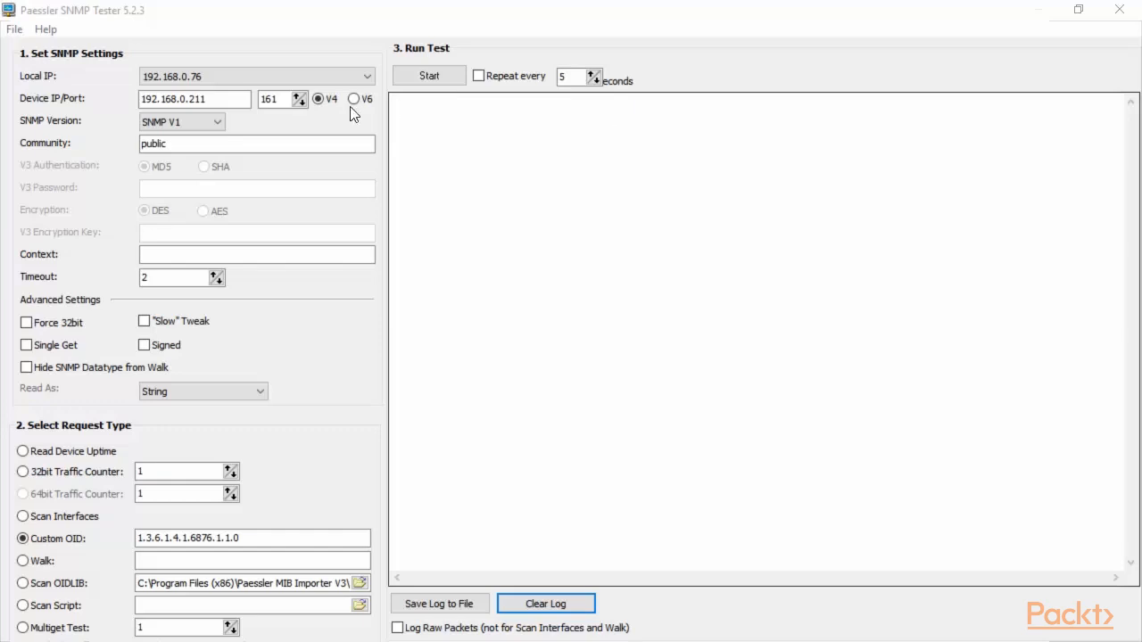
# Step: Confirm device 192.168.0.211 port 161, local IP 192.168.0.76, SNMP V1, and the Community field
pyautogui.moveTo(247, 99); pyautogui.dragTo(128, 101)
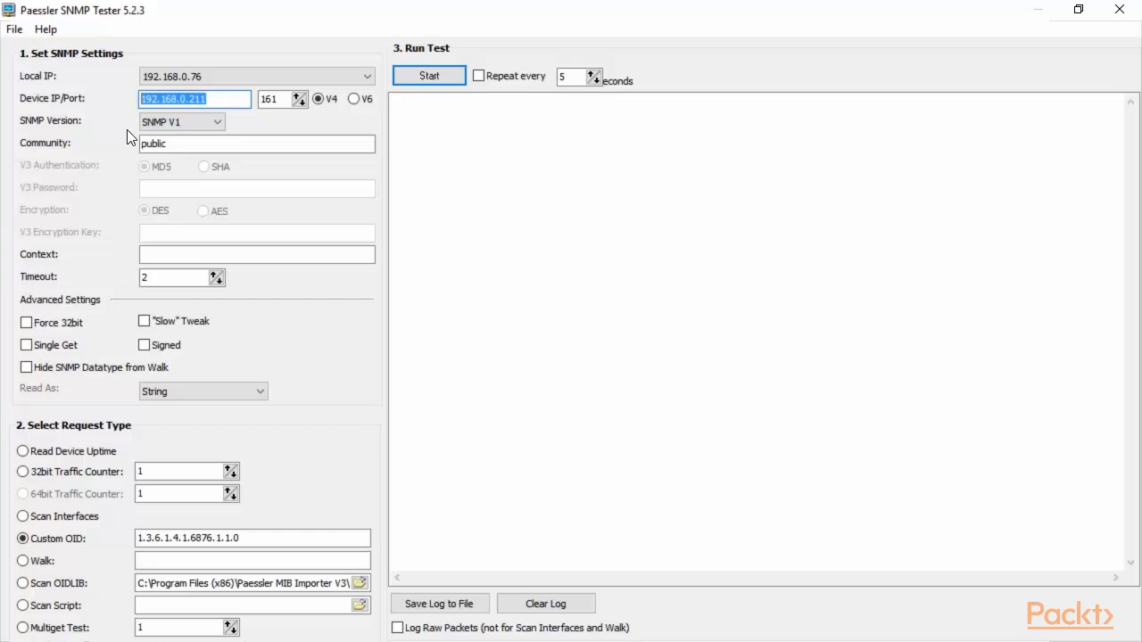
pyautogui.click(511, 165)
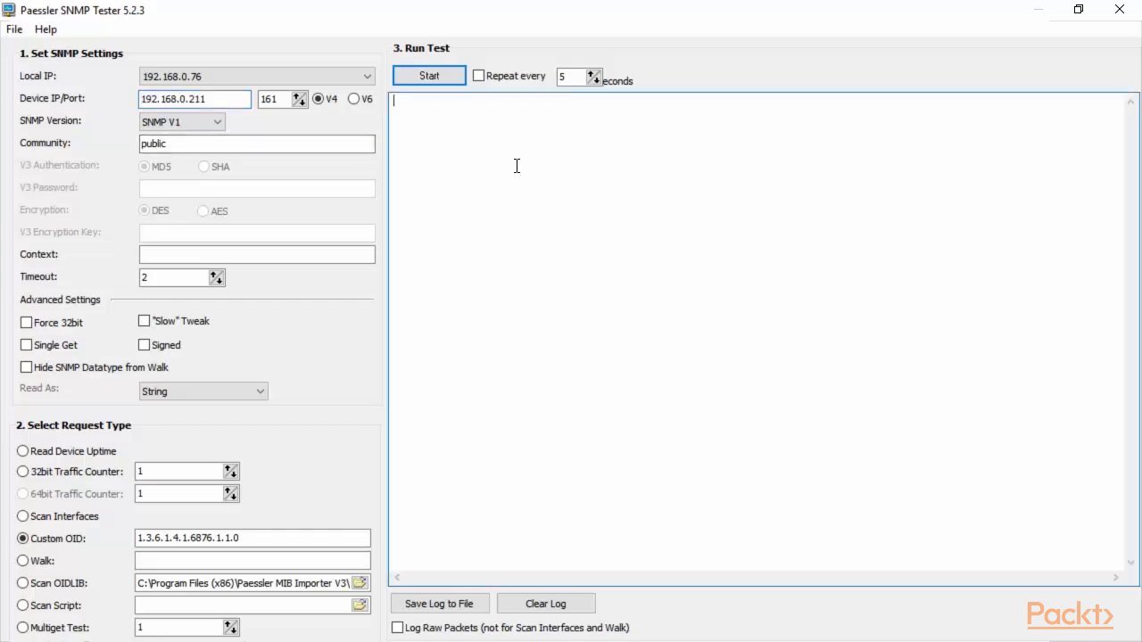
pyautogui.click(221, 79)
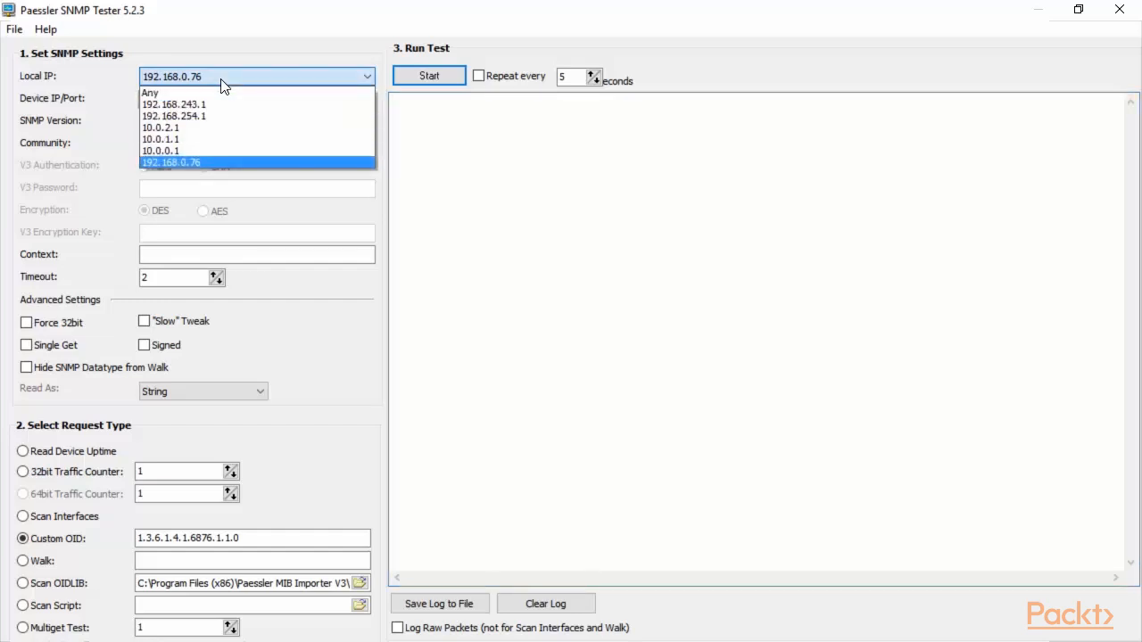
pyautogui.click(221, 81)
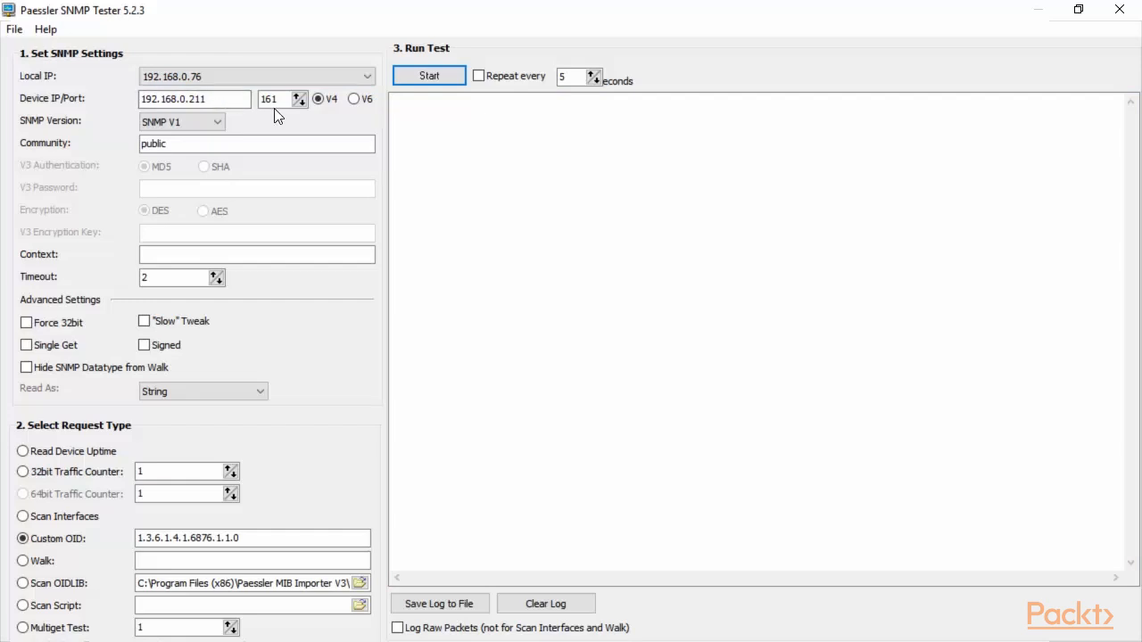
pyautogui.click(217, 123)
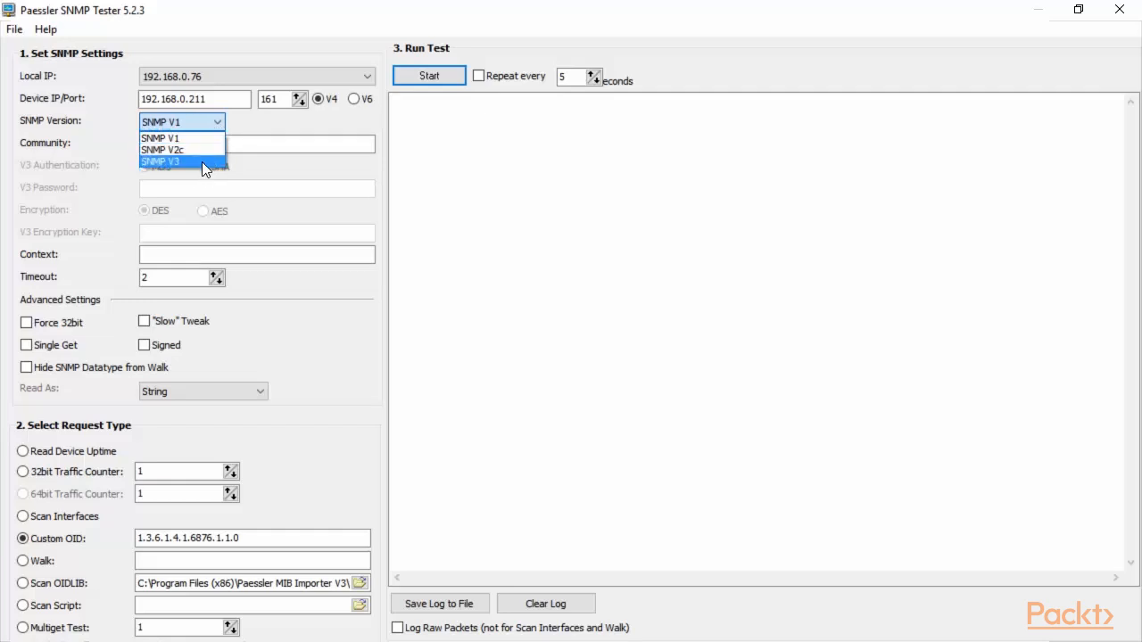
pyautogui.click(221, 117)
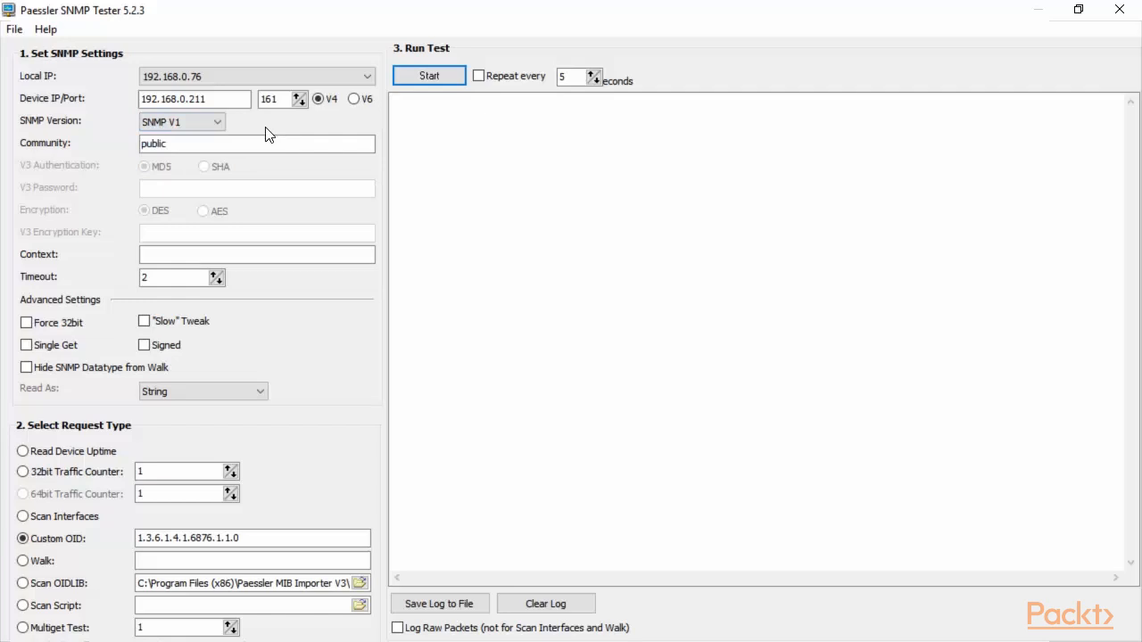
pyautogui.click(187, 144)
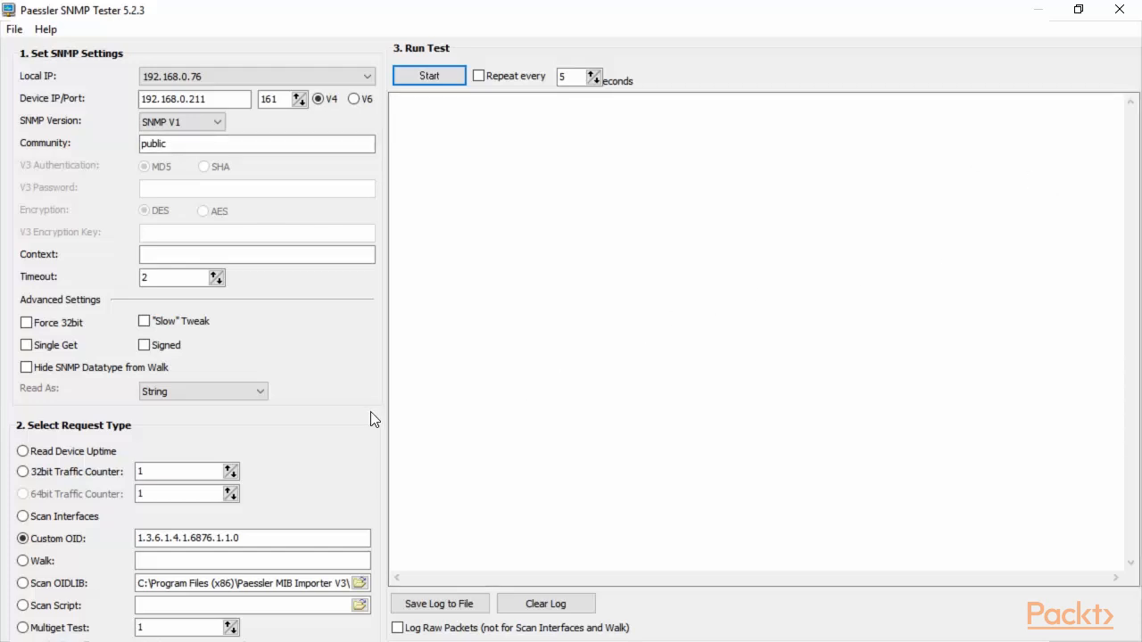
# Step: Switch to Scan OIDLIB, confirm the vSphere 6 .oidlib file path, and start the scan
pyautogui.click(24, 586)
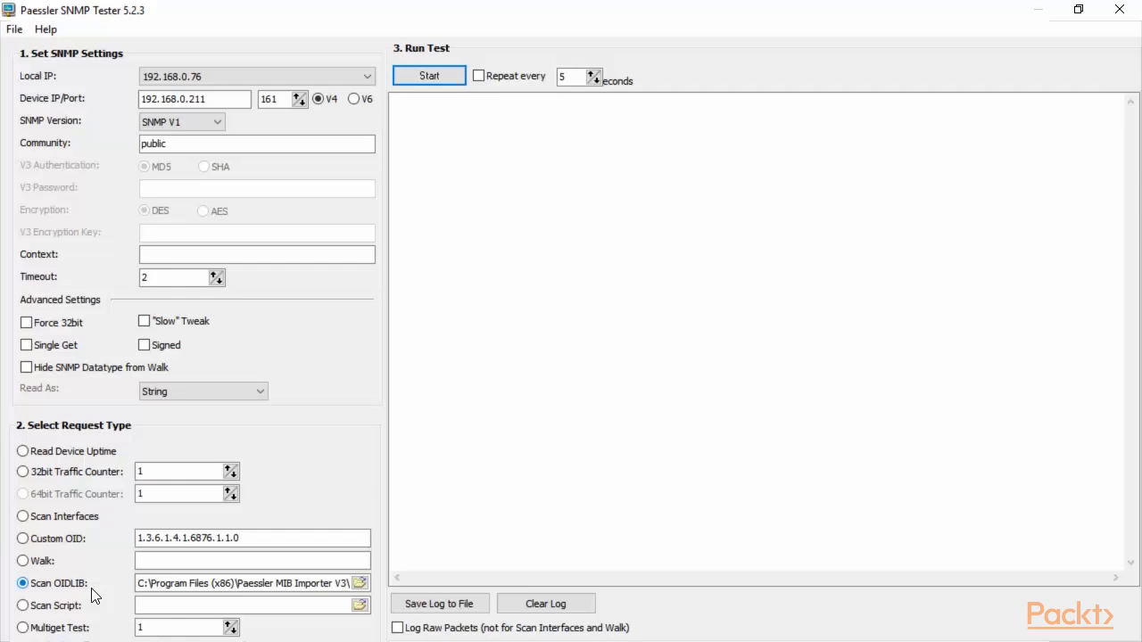
pyautogui.moveTo(139, 584); pyautogui.dragTo(358, 587)
pyautogui.click(358, 583)
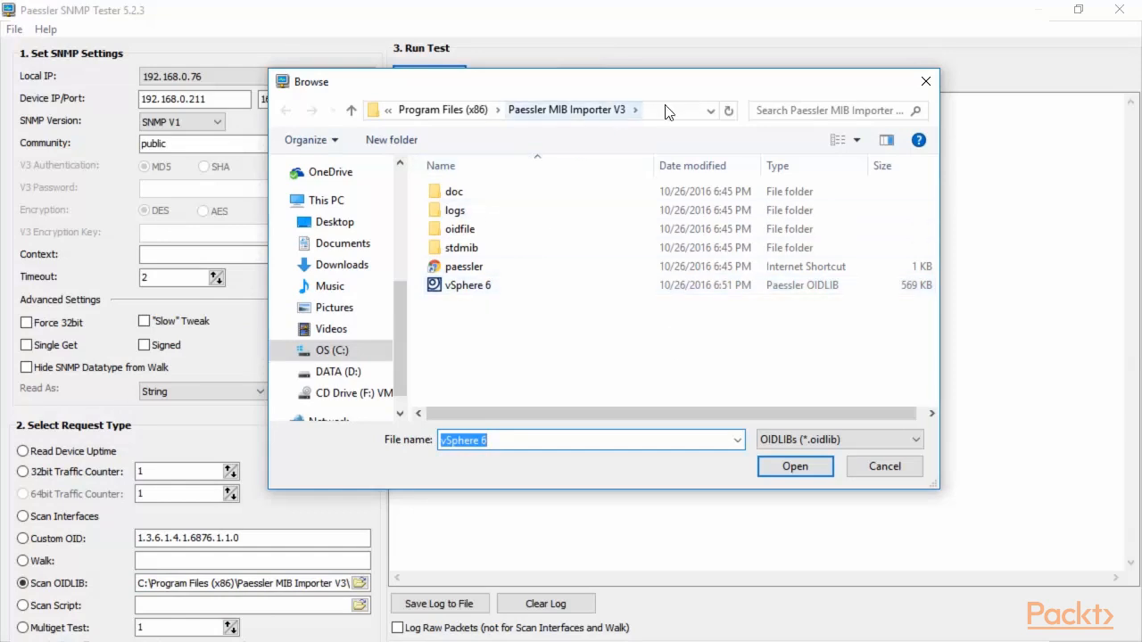
pyautogui.click(884, 467)
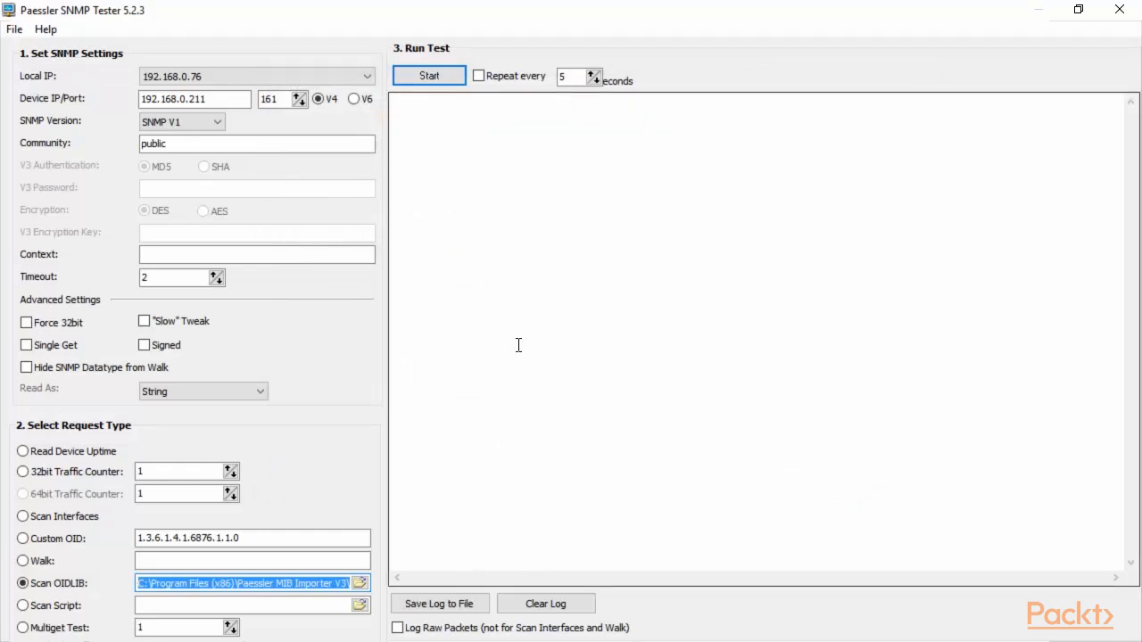
pyautogui.click(428, 75)
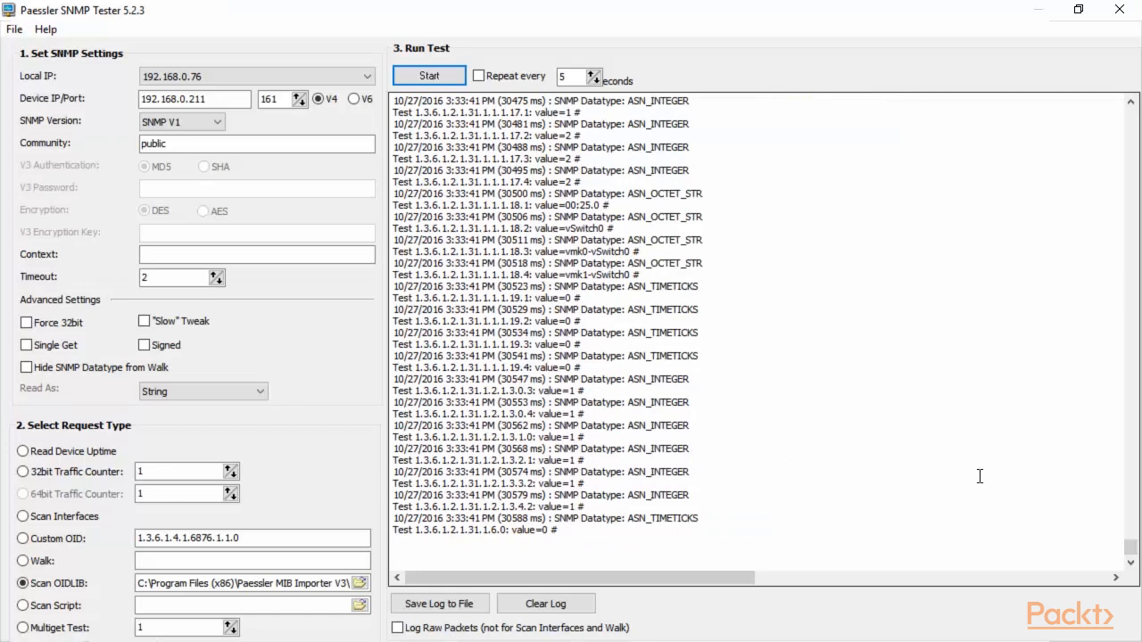
# Step: Scroll the scan log down to the HOST-RESOURCES-MIB hr storage results
pyautogui.click(1134, 559)
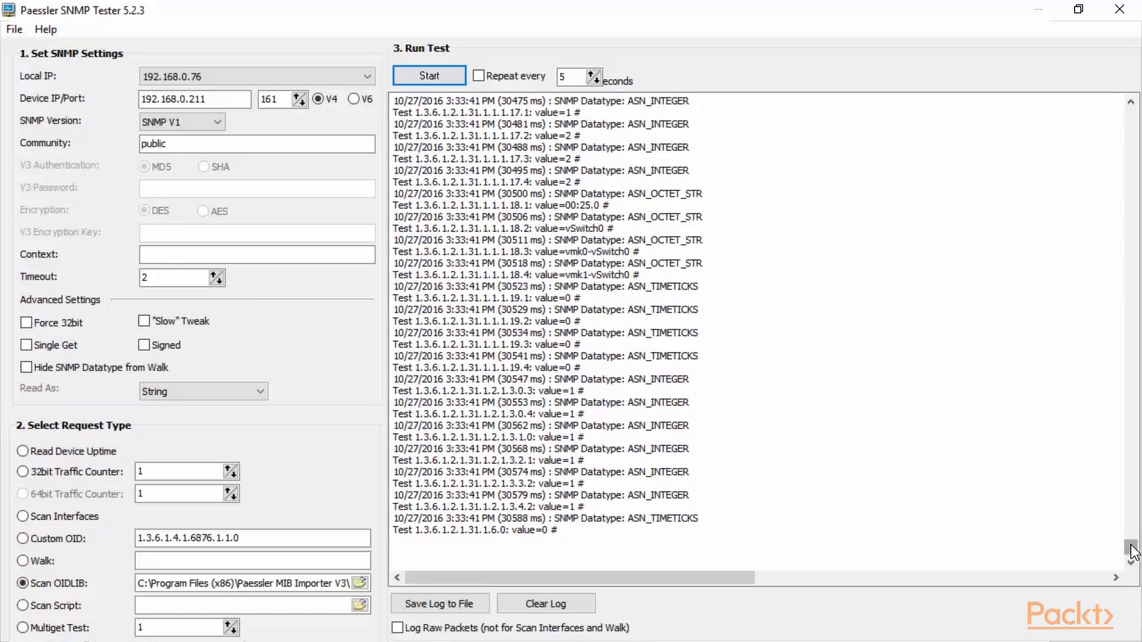
pyautogui.moveTo(1132, 551); pyautogui.dragTo(1130, 190)
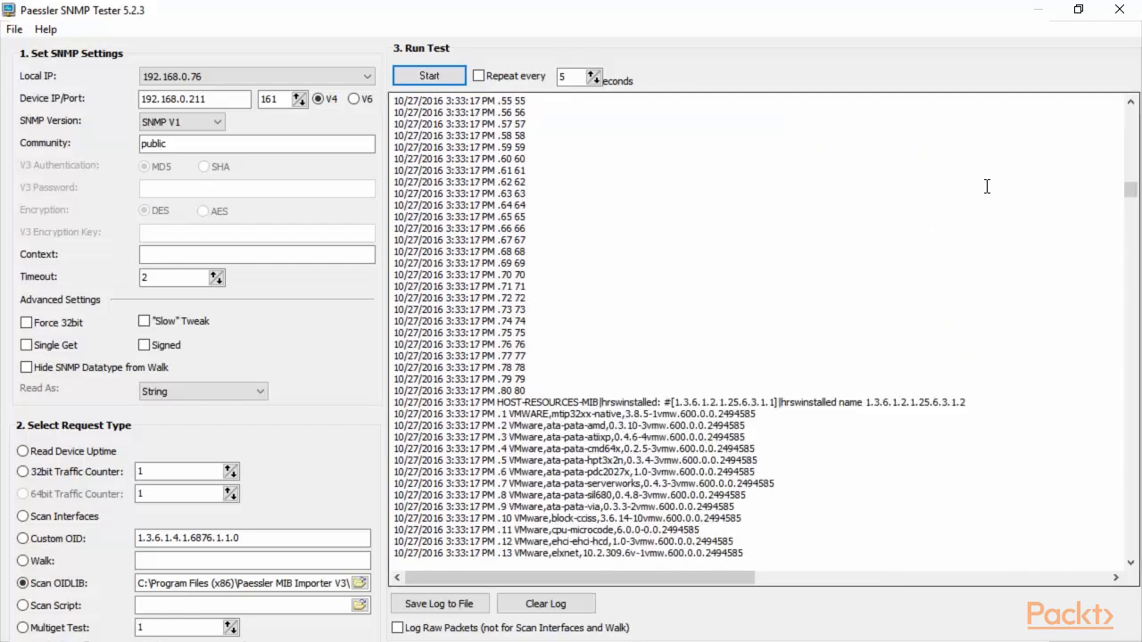
pyautogui.scroll(-6, 989, 185)
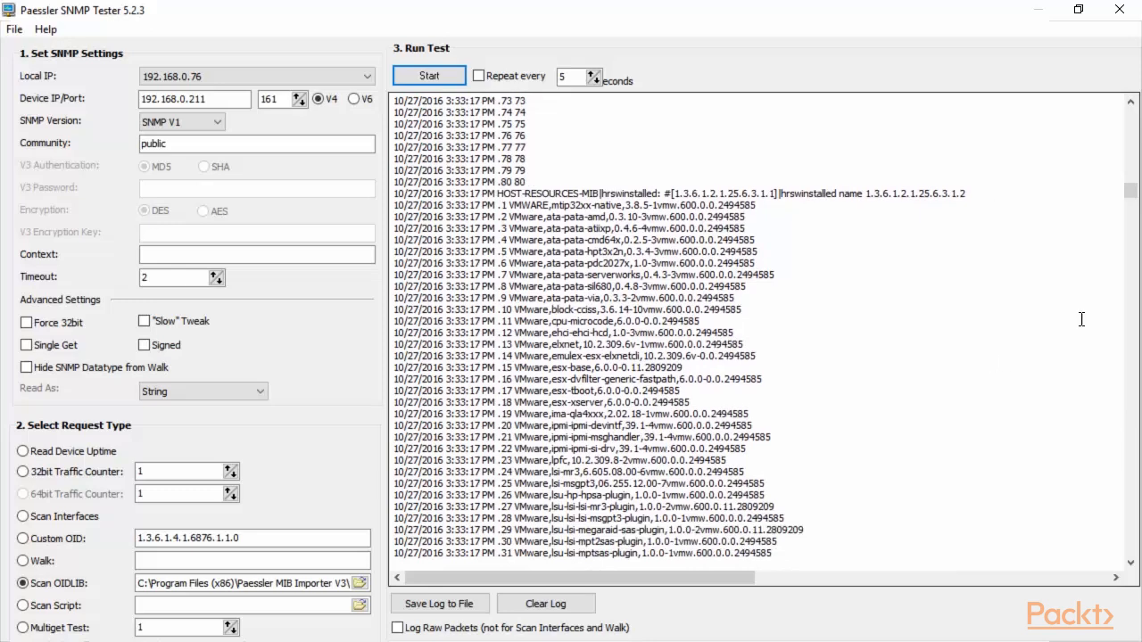
pyautogui.moveTo(1131, 191); pyautogui.dragTo(1133, 131)
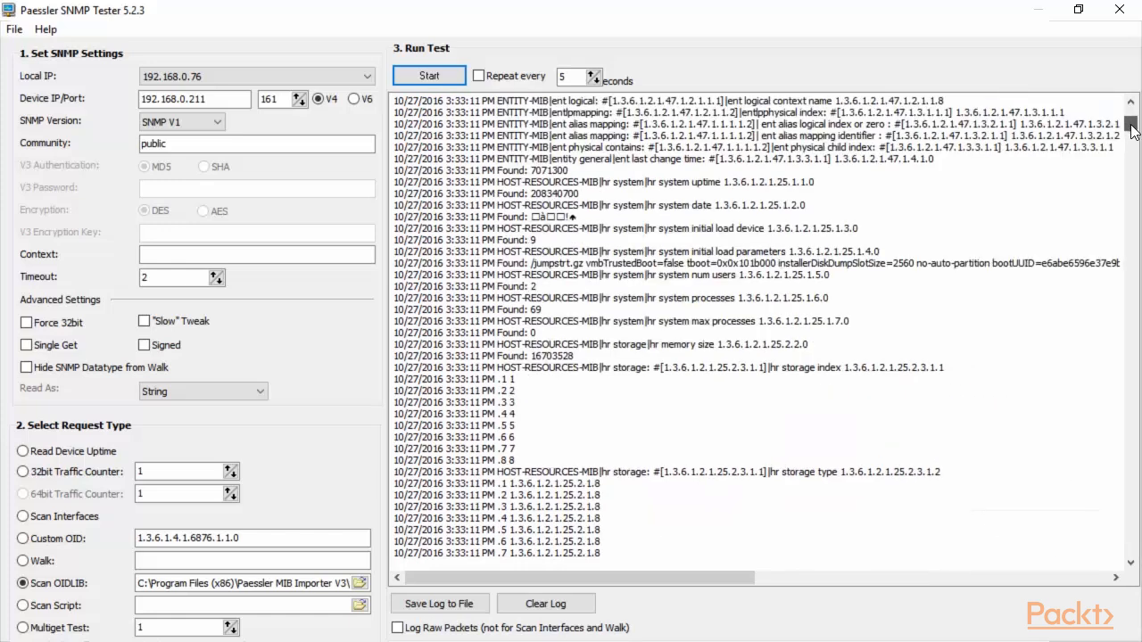
pyautogui.scroll(-8, 1055, 209)
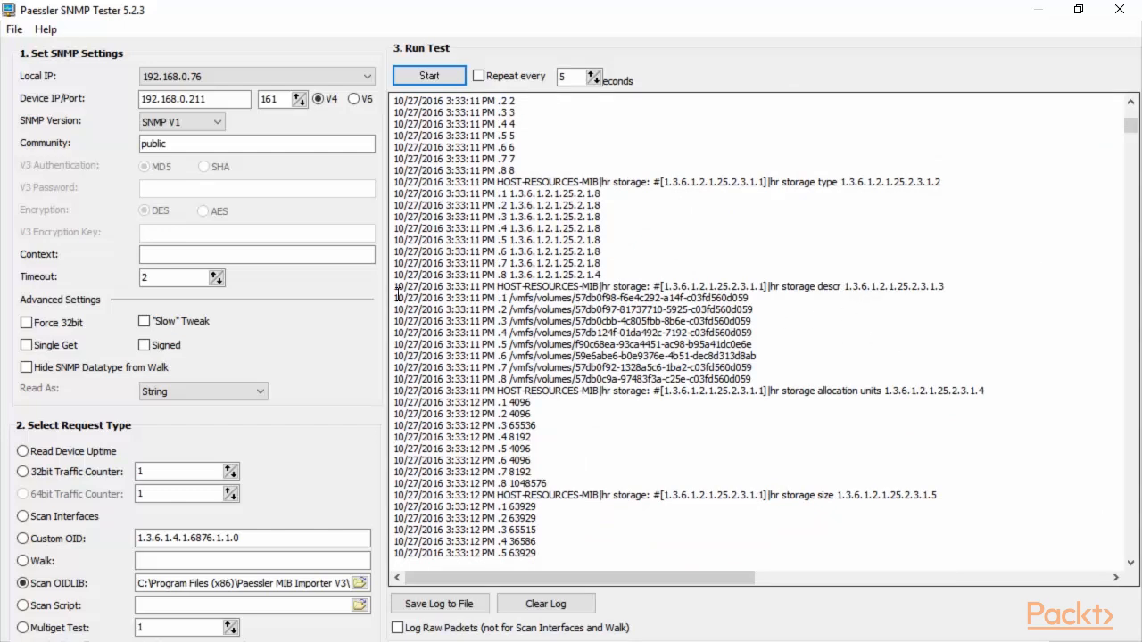
# Step: Highlight the eight /vmfs/volumes entries and their storage allocation unit values
pyautogui.moveTo(400, 296); pyautogui.dragTo(773, 377)
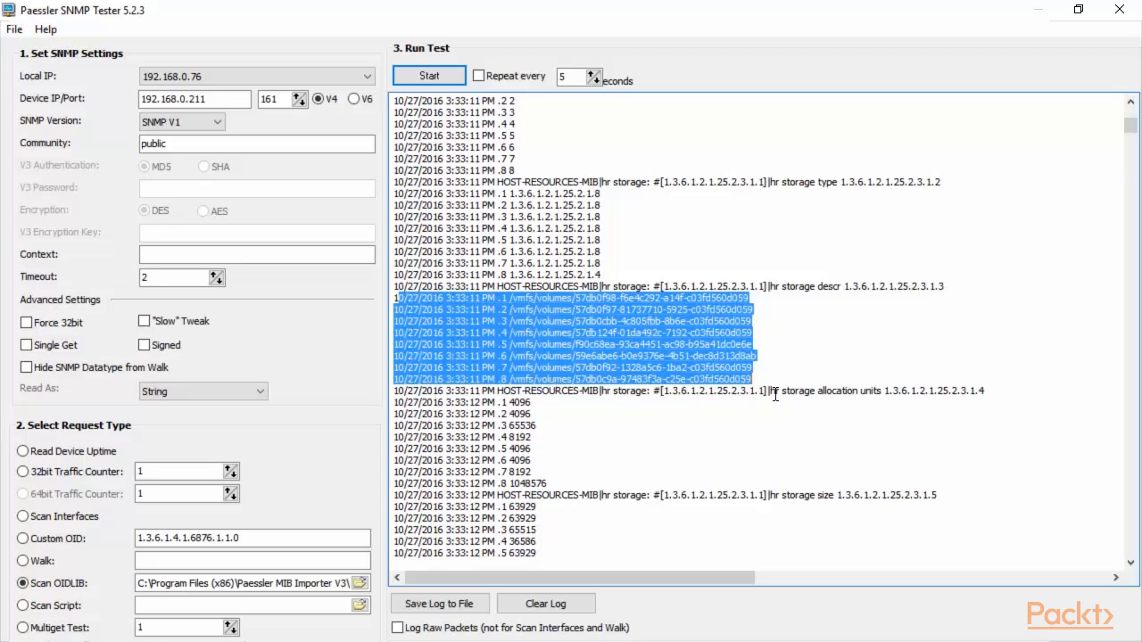
pyautogui.moveTo(775, 393); pyautogui.dragTo(874, 391)
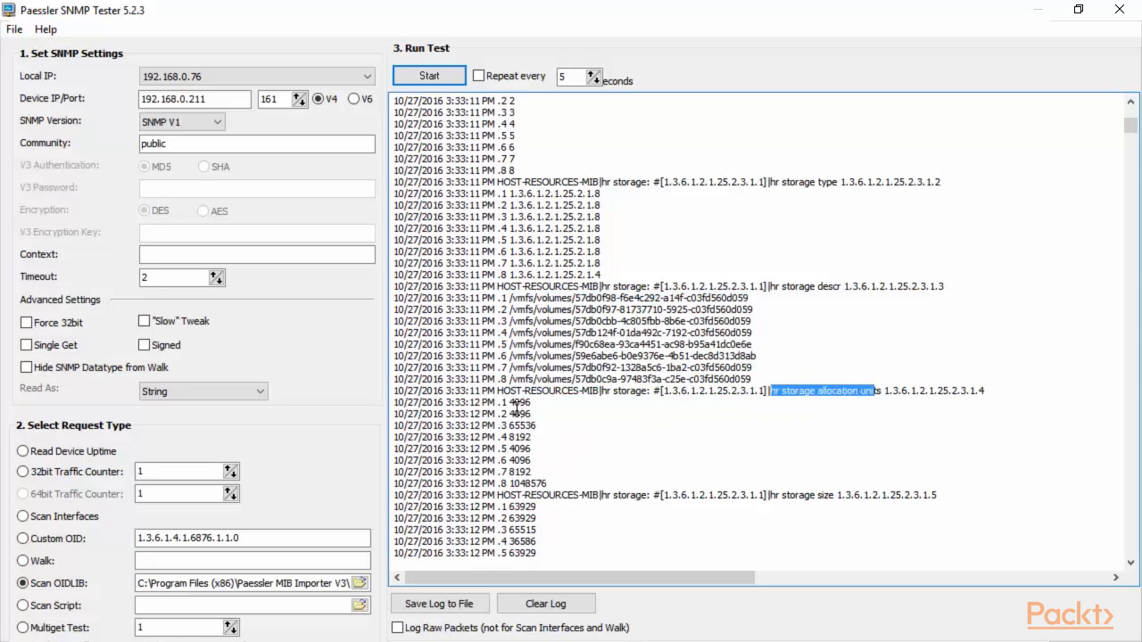
pyautogui.moveTo(512, 405); pyautogui.dragTo(509, 438)
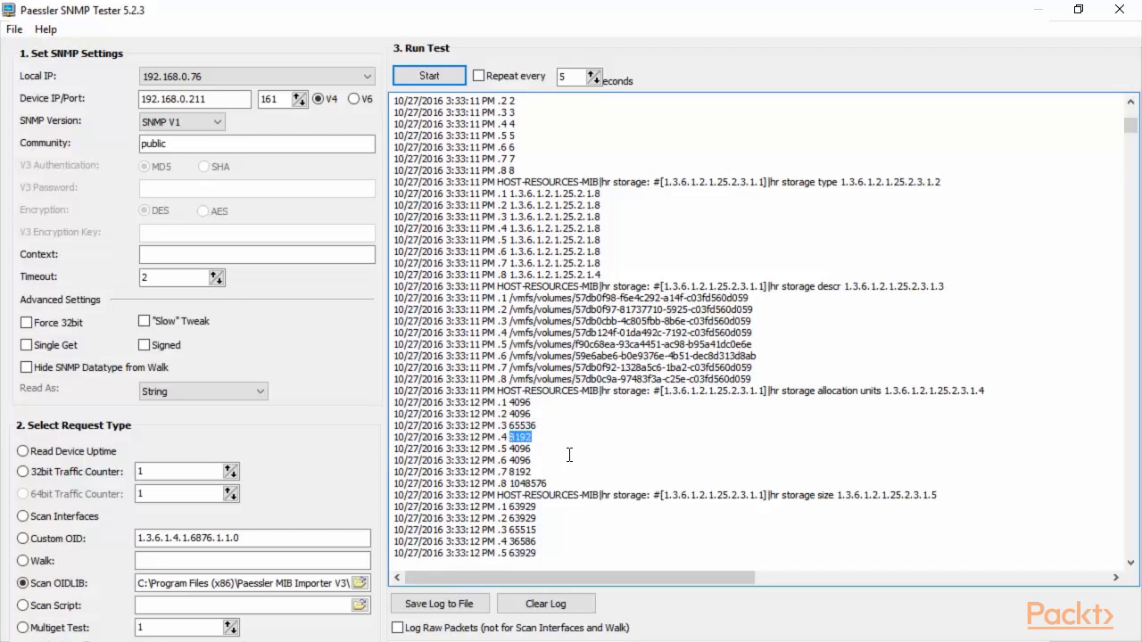
pyautogui.scroll(-2, 628, 458)
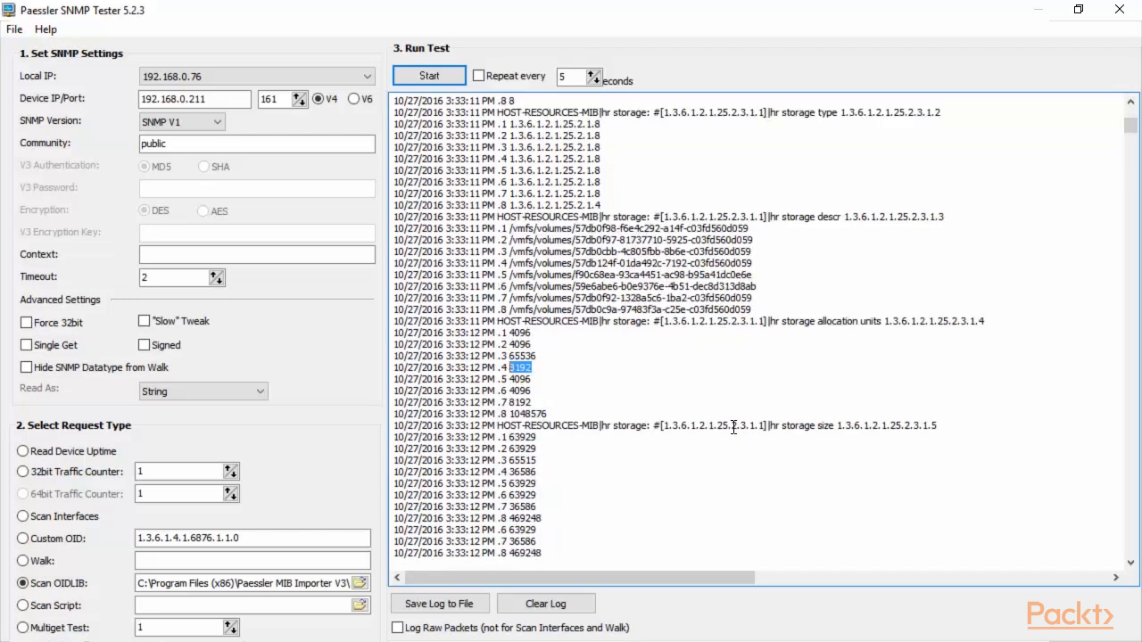
pyautogui.moveTo(779, 528); pyautogui.dragTo(837, 529)
# Step: Highlight the allocation failure values for storage entries 3–6
pyautogui.scroll(-2, 668, 463)
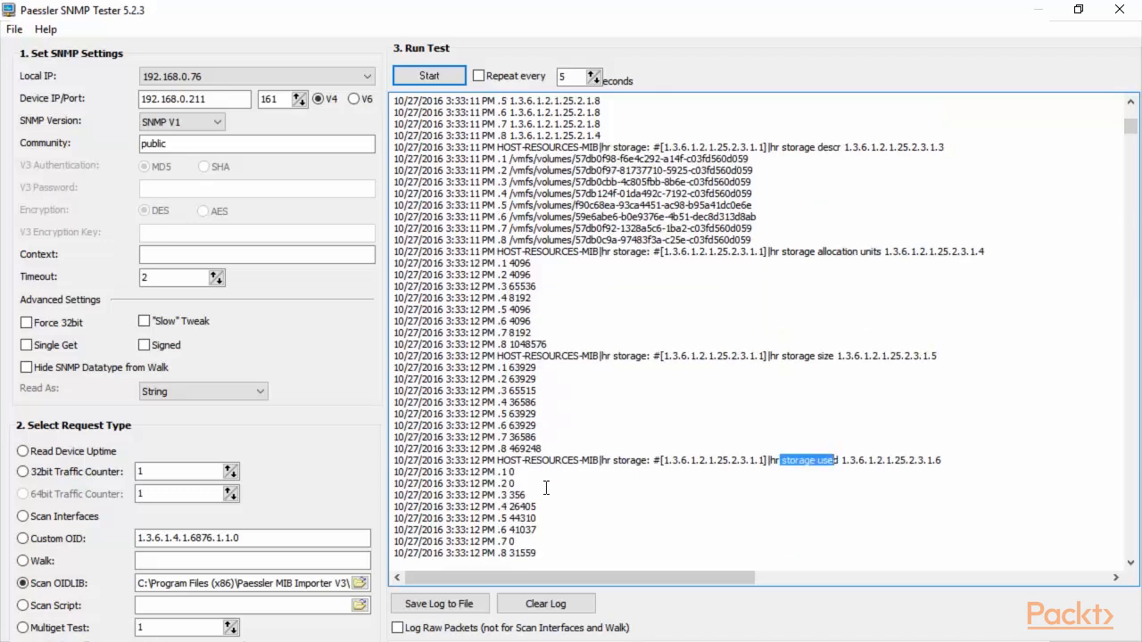
pyautogui.scroll(-2, 696, 444)
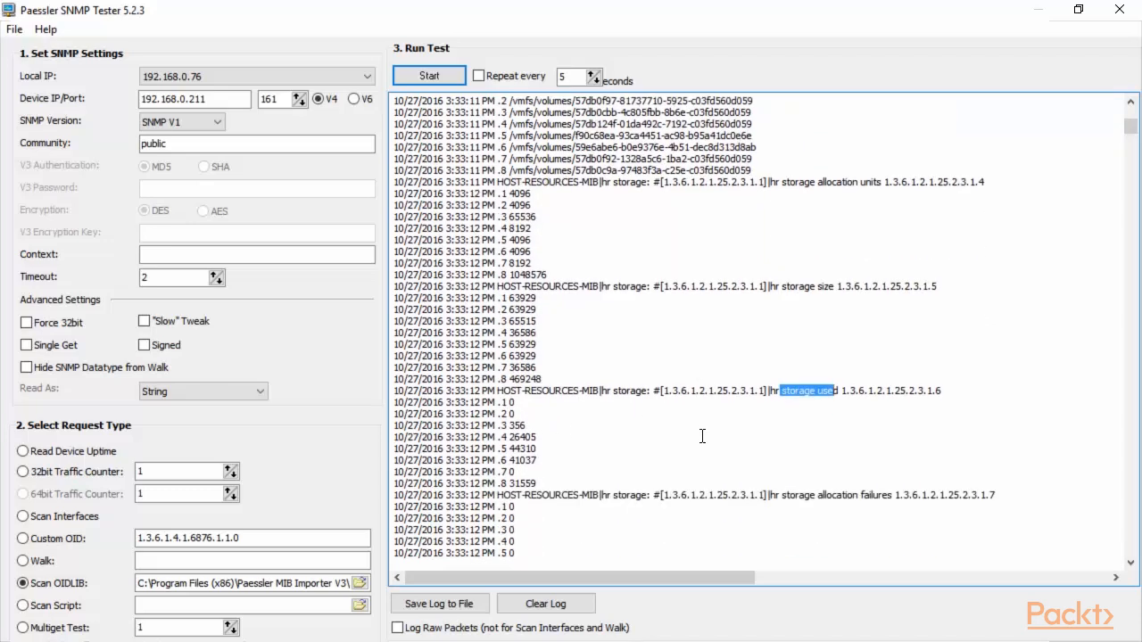
pyautogui.scroll(-1, 709, 428)
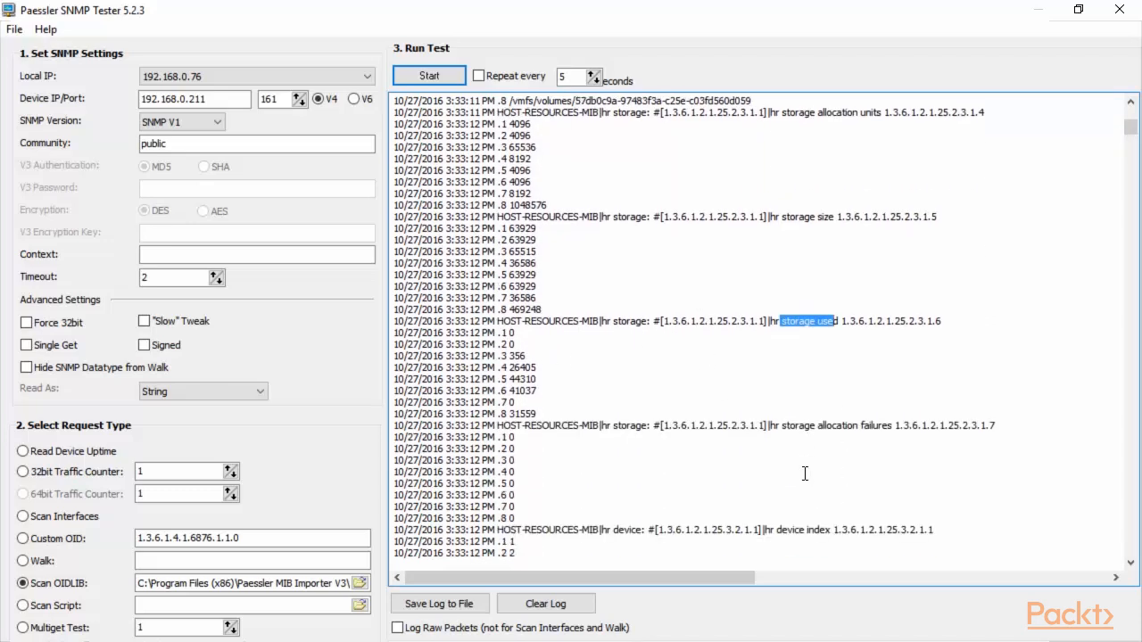
pyautogui.scroll(-1, 820, 482)
pyautogui.moveTo(785, 431); pyautogui.dragTo(548, 497)
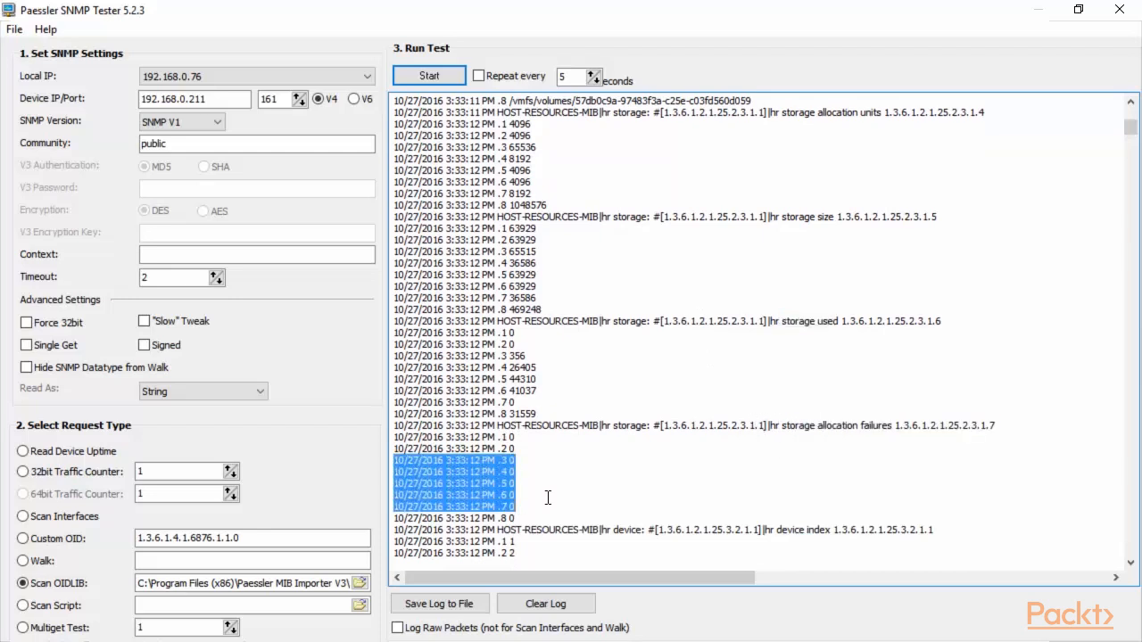
pyautogui.scroll(-5, 694, 477)
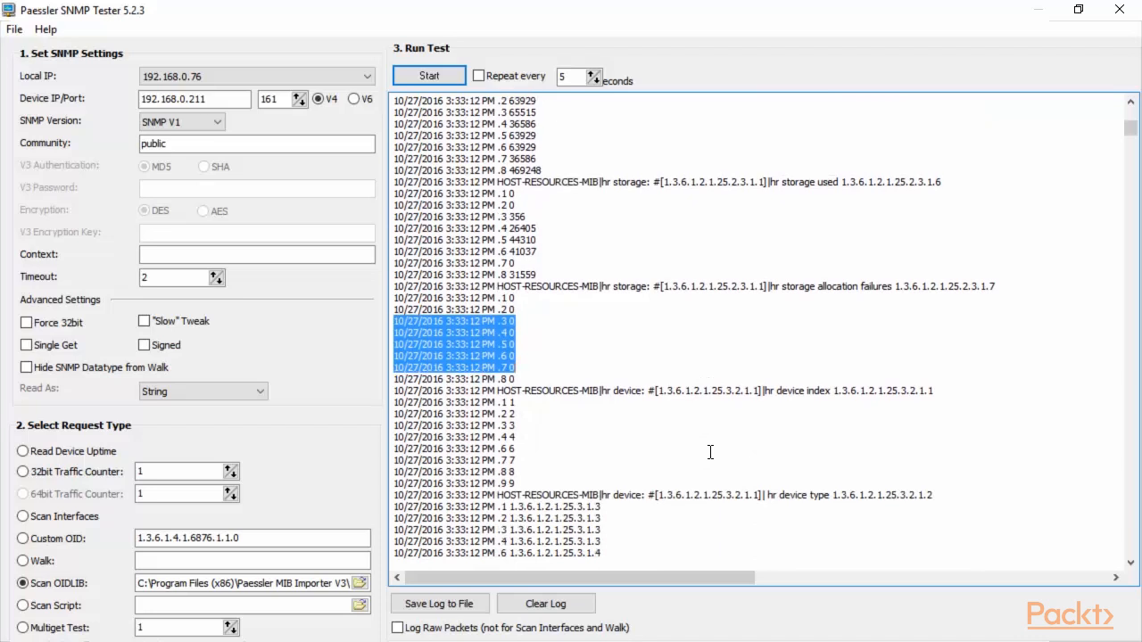
pyautogui.scroll(4, 710, 452)
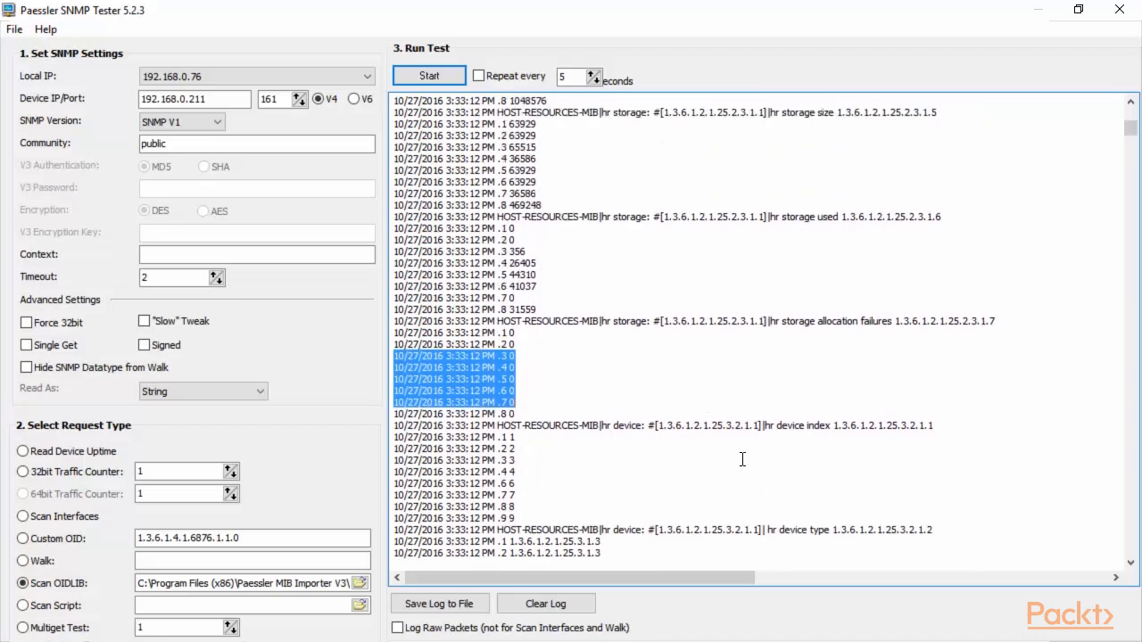
pyautogui.scroll(2, 756, 458)
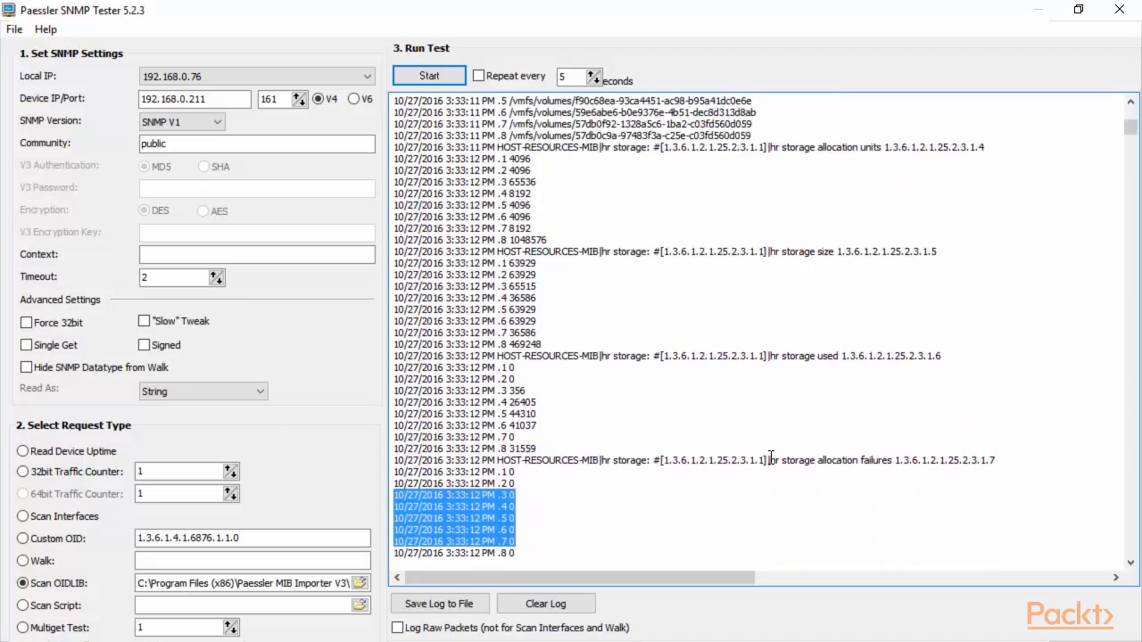
pyautogui.scroll(2, 772, 457)
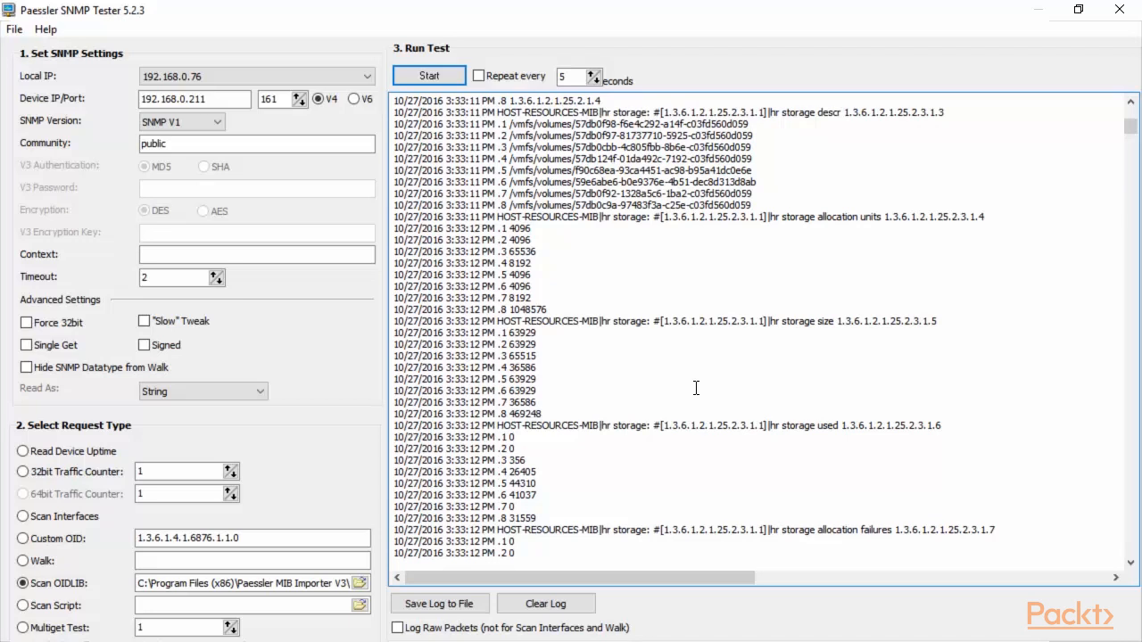
# Step: Run the Custom OID query and point out the device, SNMP version and OID 1.3.6.1.4.1.6876.1.1.0
pyautogui.click(23, 540)
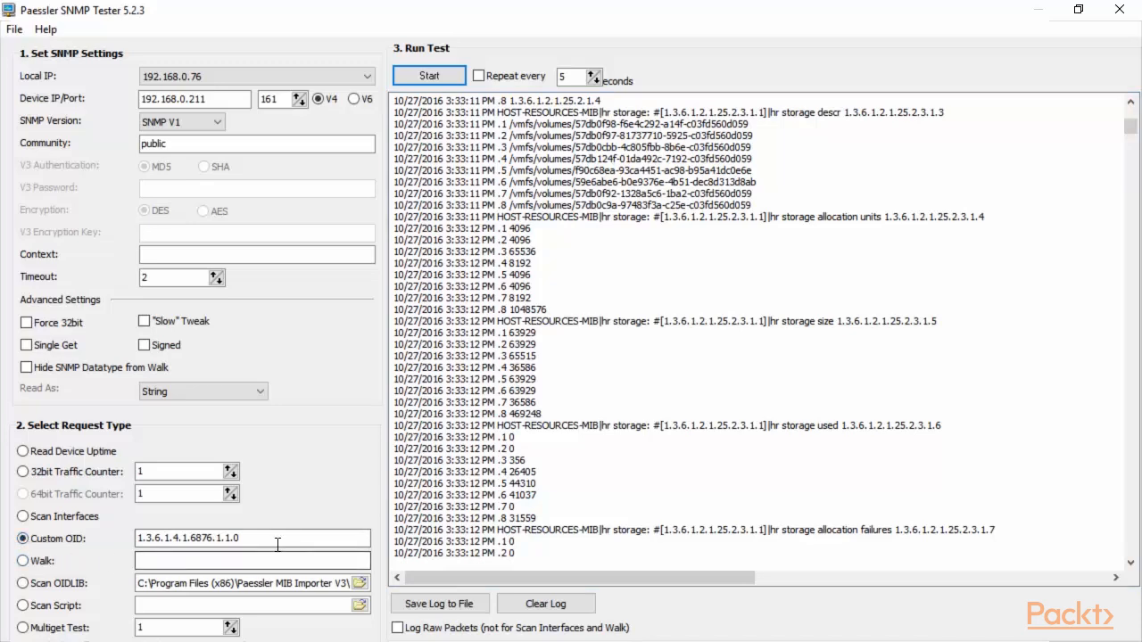
pyautogui.click(432, 76)
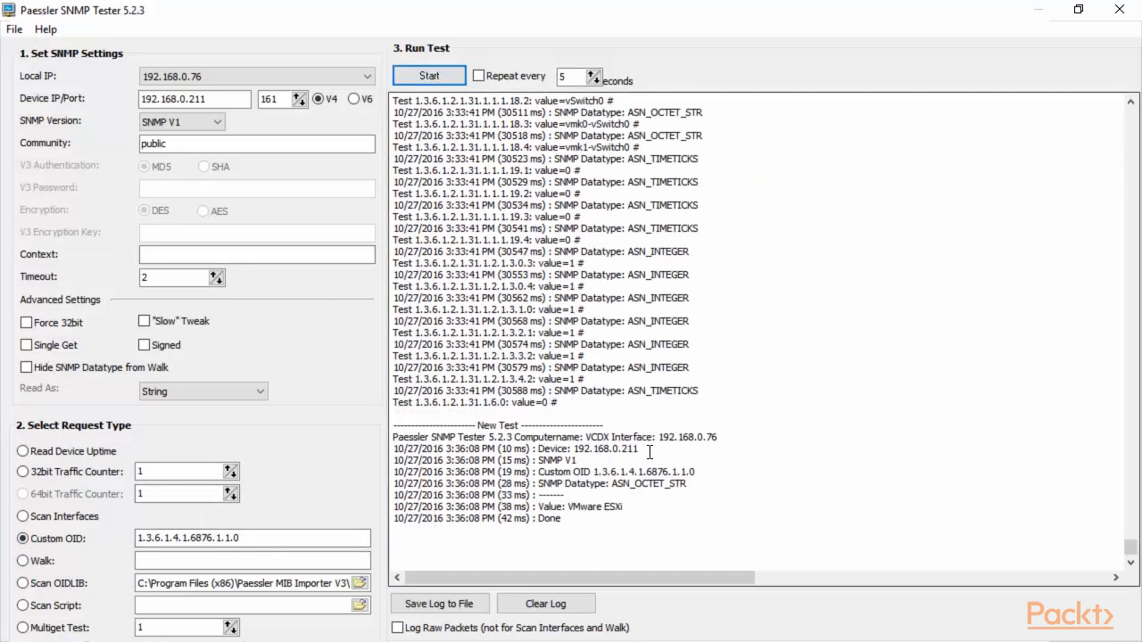
pyautogui.moveTo(640, 449); pyautogui.dragTo(528, 449)
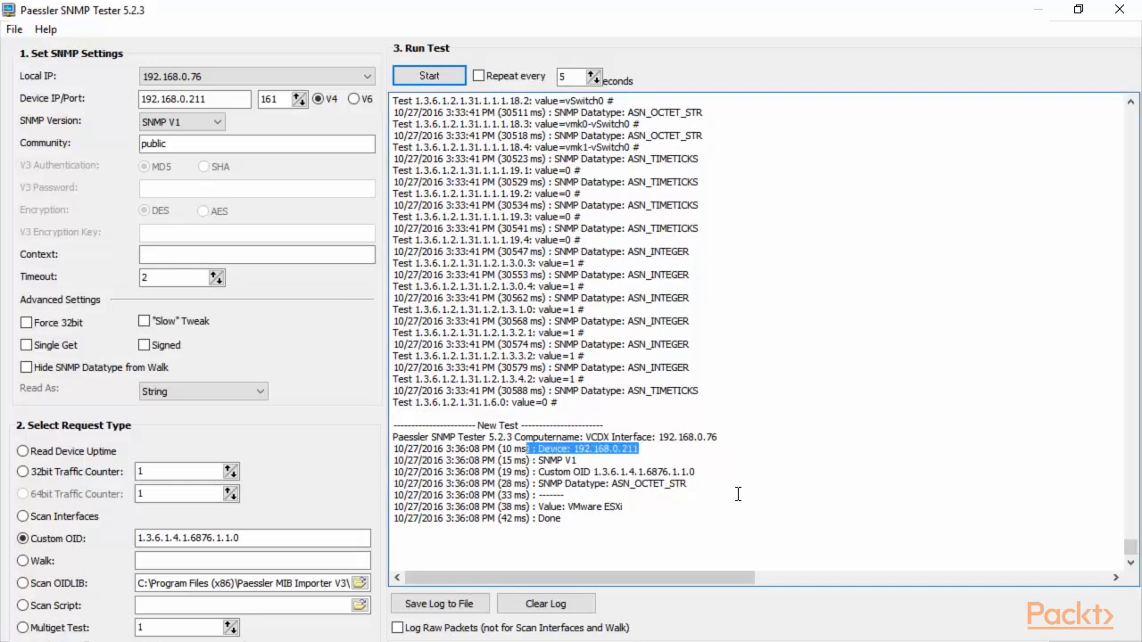
pyautogui.moveTo(719, 437); pyautogui.dragTo(534, 460)
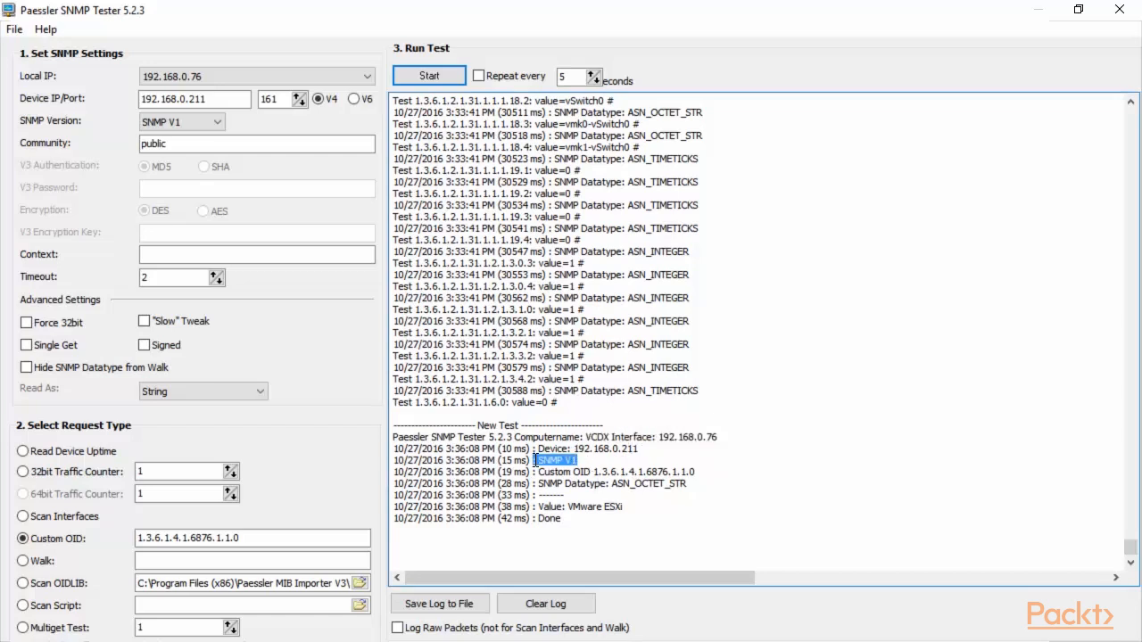
pyautogui.moveTo(705, 472); pyautogui.dragTo(596, 473)
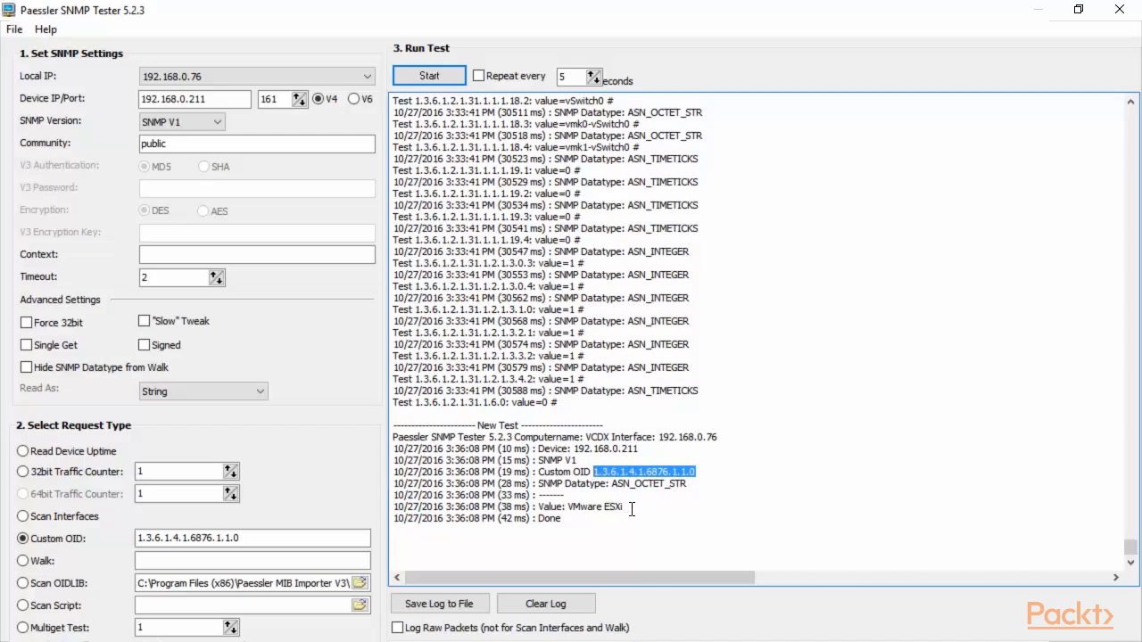
# Step: Point out the returned value VMware ESXi and its ASN_OCTET_STR datatype
pyautogui.moveTo(632, 510); pyautogui.dragTo(569, 509)
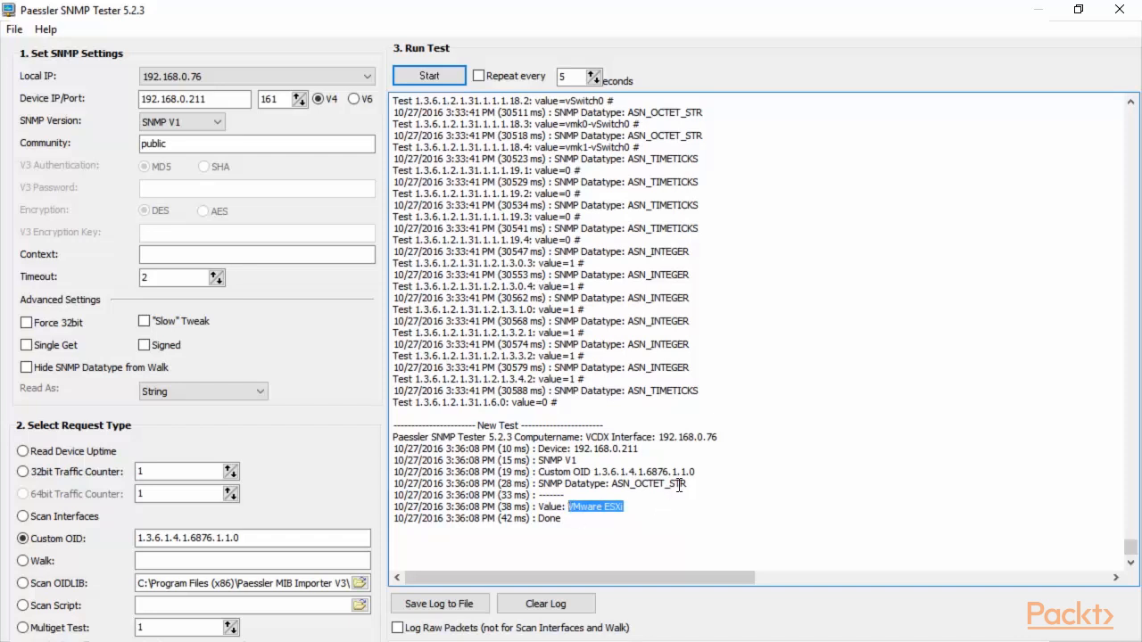
pyautogui.moveTo(689, 483); pyautogui.dragTo(614, 486)
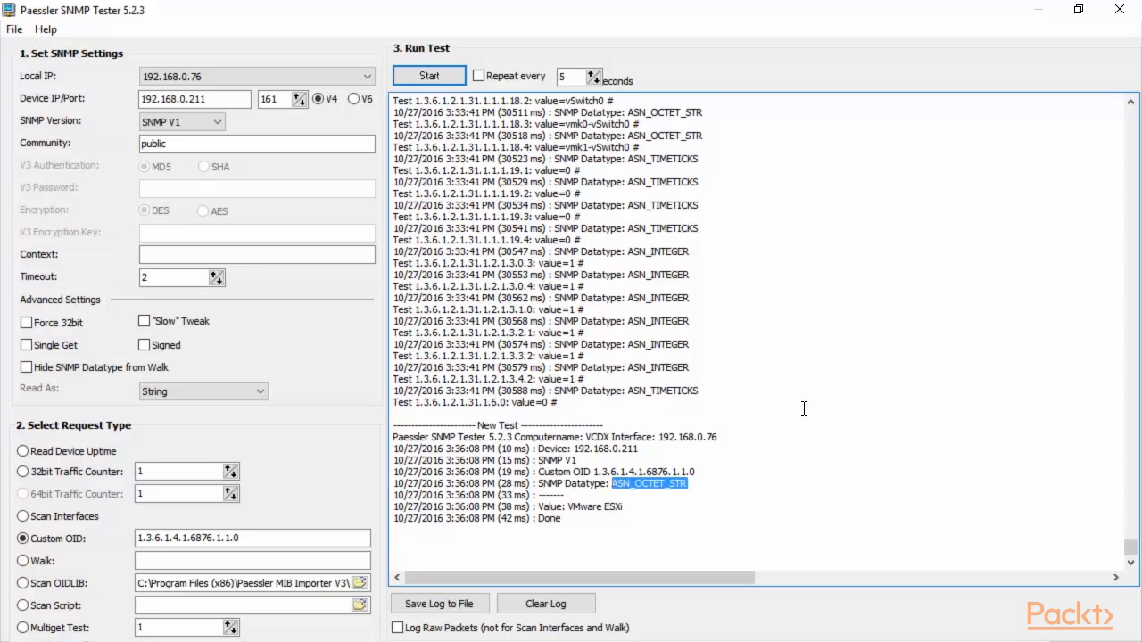
pyautogui.click(801, 410)
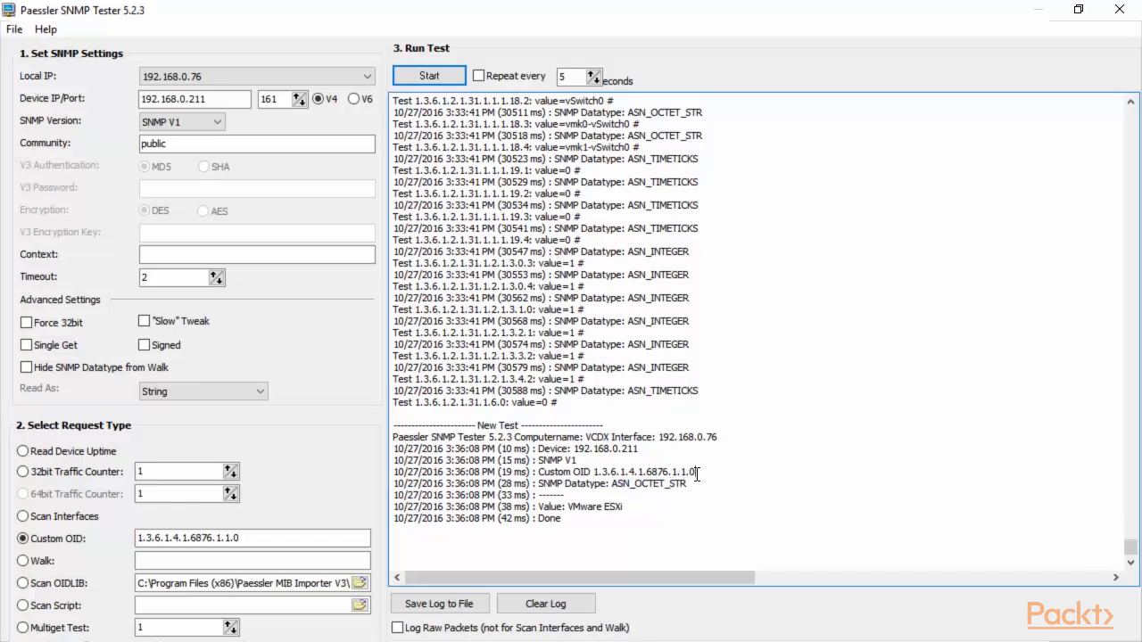
pyautogui.moveTo(394, 483); pyautogui.dragTo(595, 473)
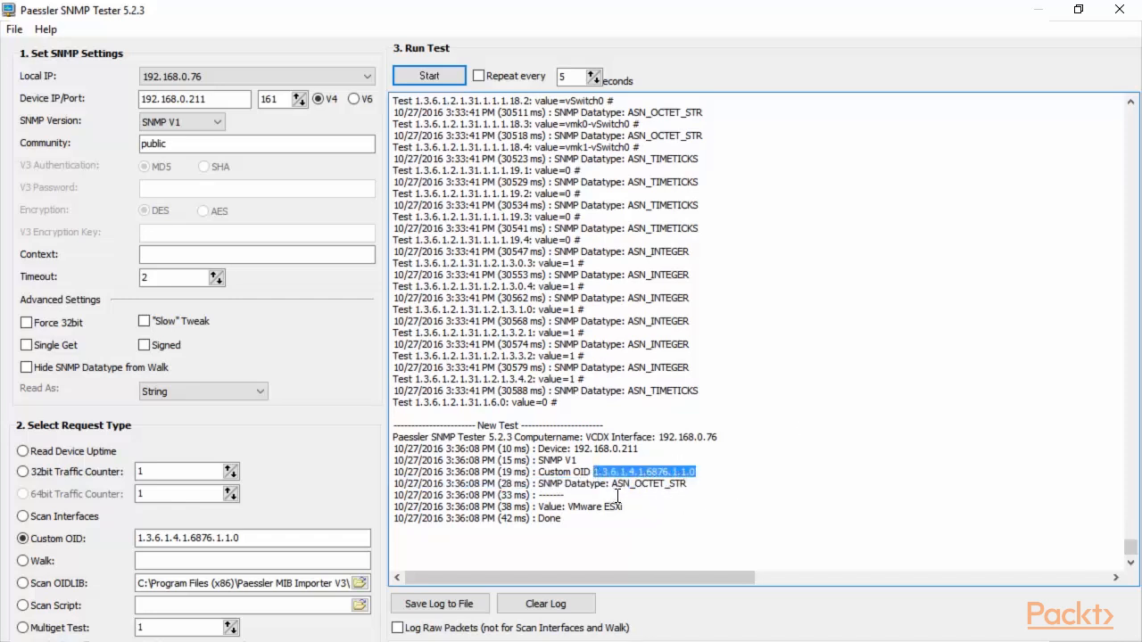
pyautogui.moveTo(633, 506); pyautogui.dragTo(568, 508)
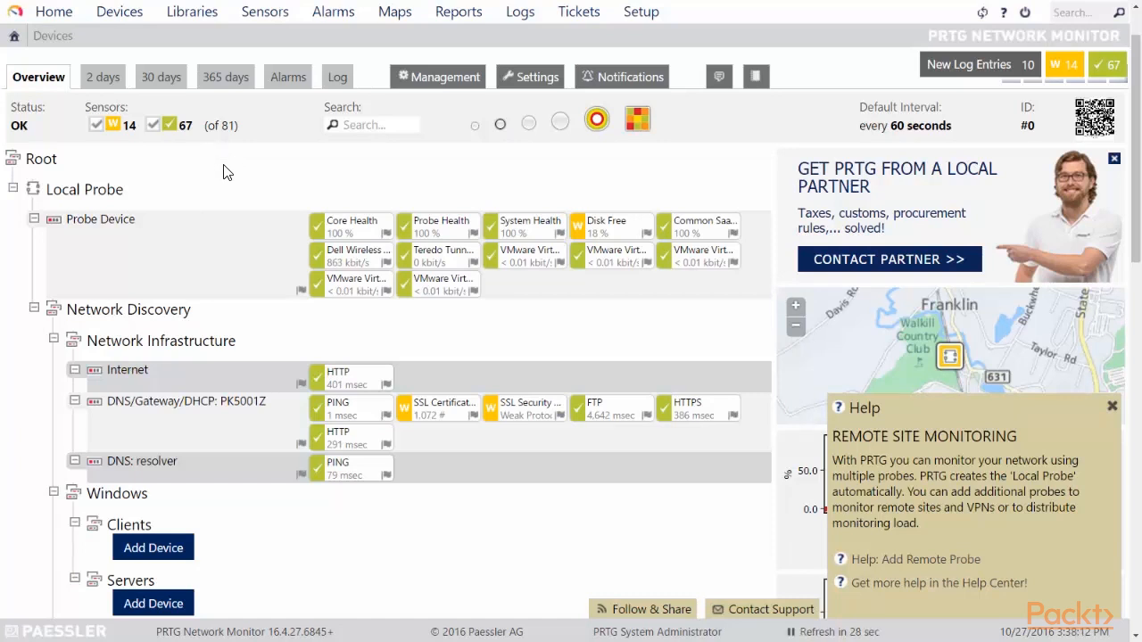
# Step: Scroll the Devices overview down and dismiss the remote site monitoring help tip
pyautogui.scroll(-3, 225, 174)
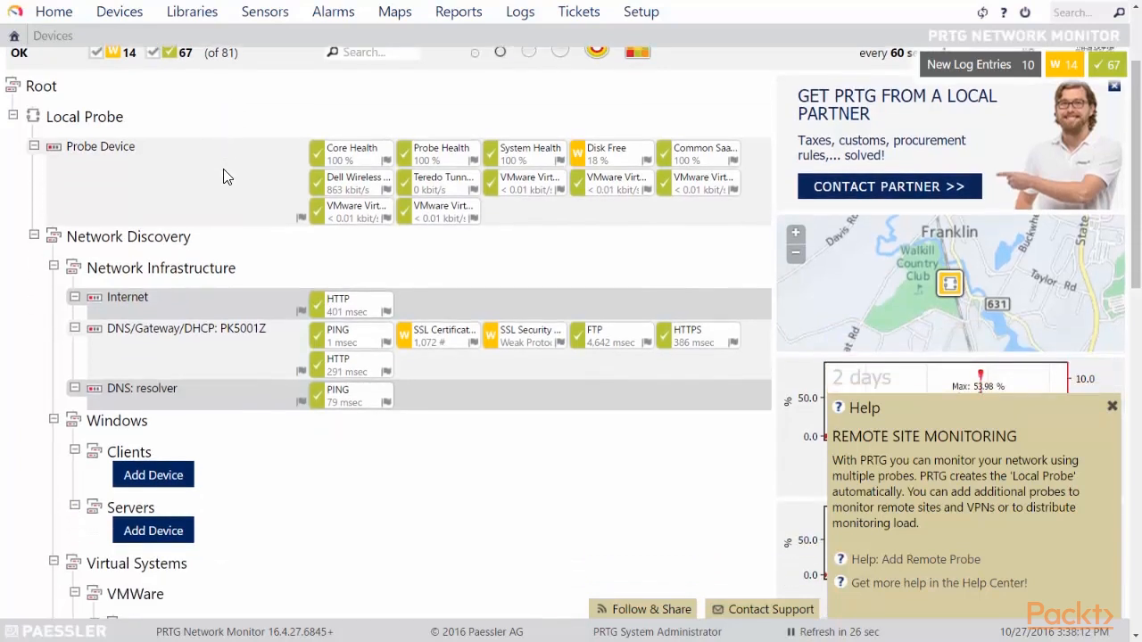
pyautogui.scroll(-3, 227, 179)
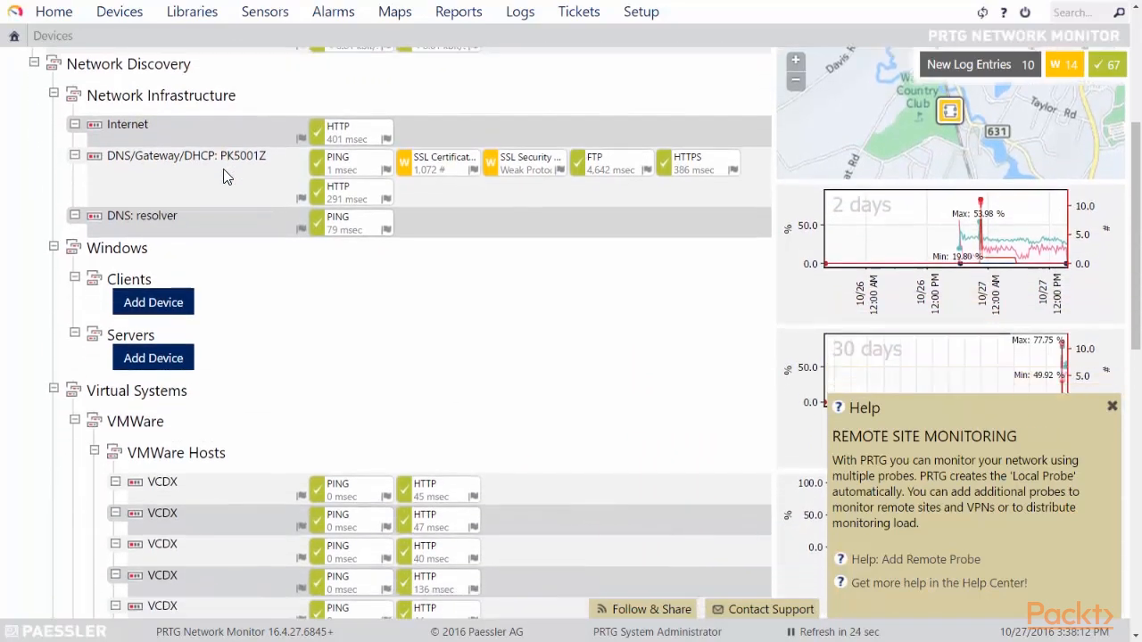
pyautogui.scroll(-2, 329, 260)
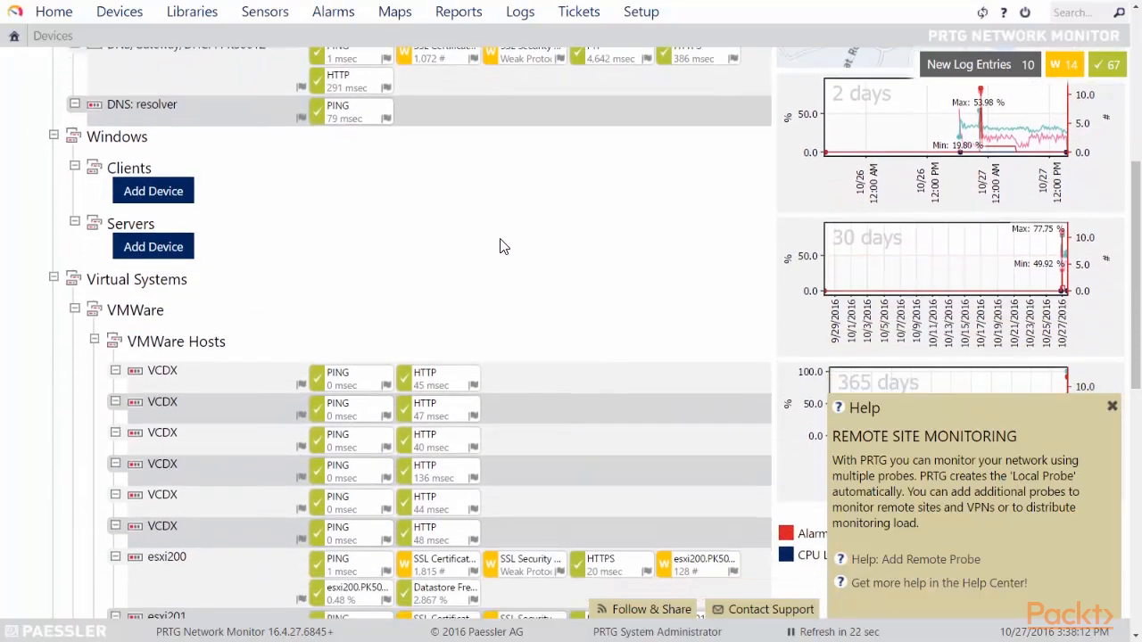
pyautogui.scroll(-2, 553, 242)
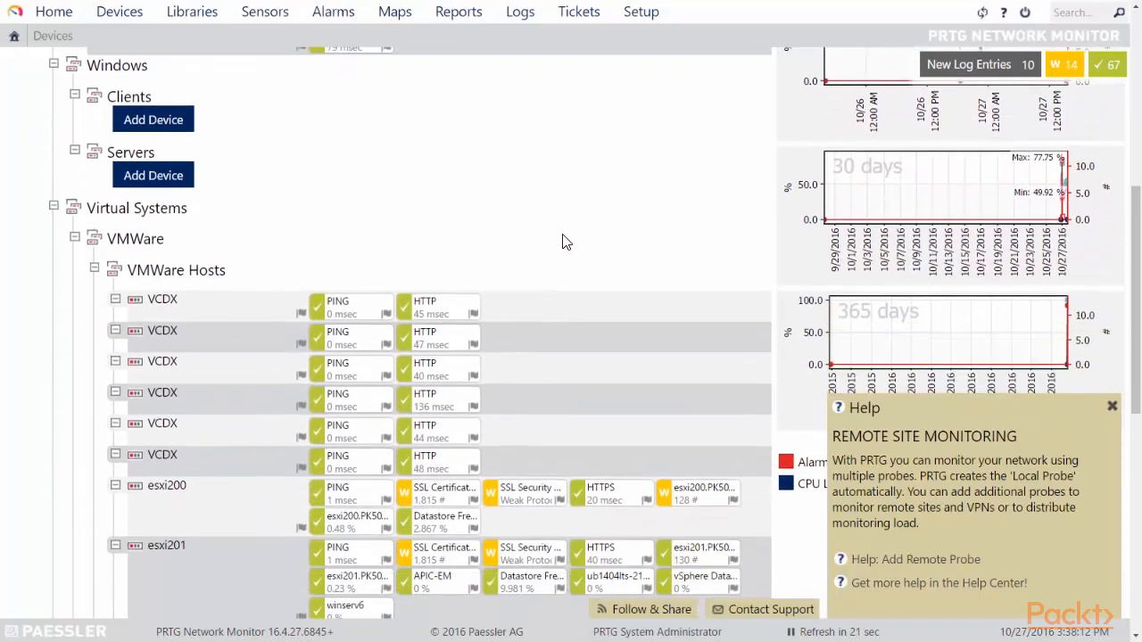
pyautogui.click(1112, 408)
# Step: Browse the VMWare Hosts group: esxi200, esxi201, esxi211 and 192.168.0.210 with their sensor statuses
pyautogui.scroll(4, 599, 268)
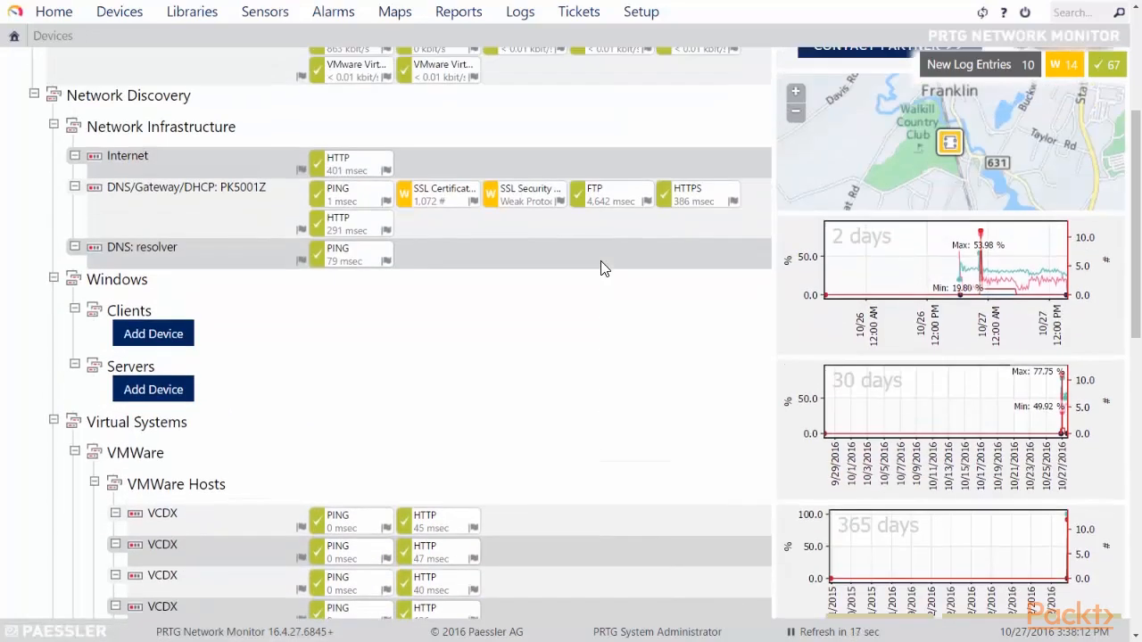
pyautogui.scroll(5, 602, 268)
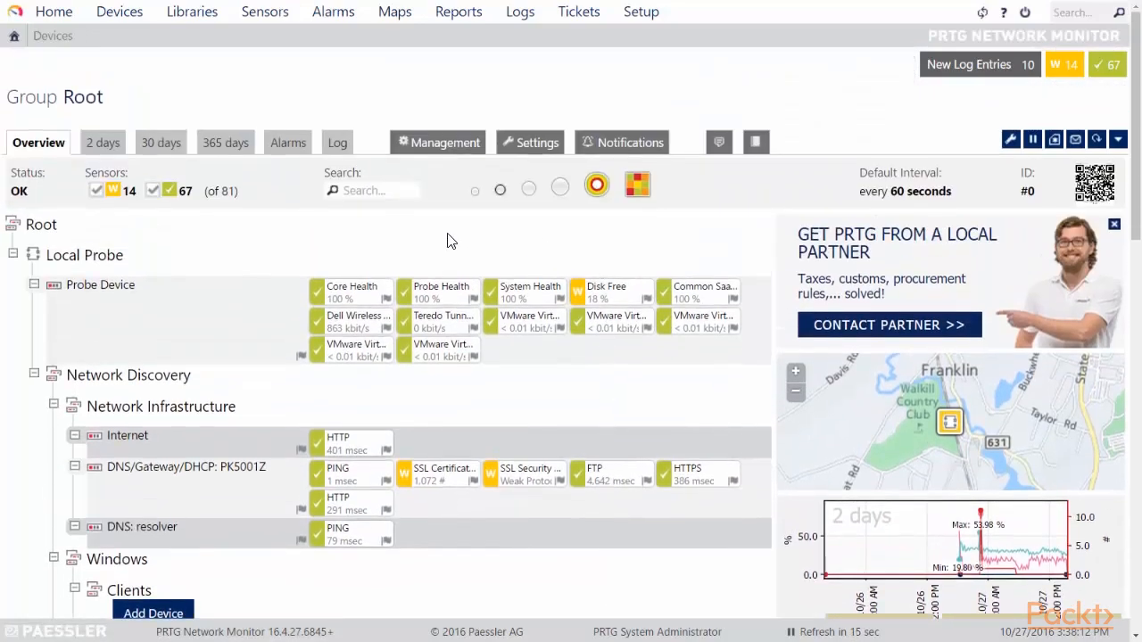
pyautogui.scroll(-2, 449, 243)
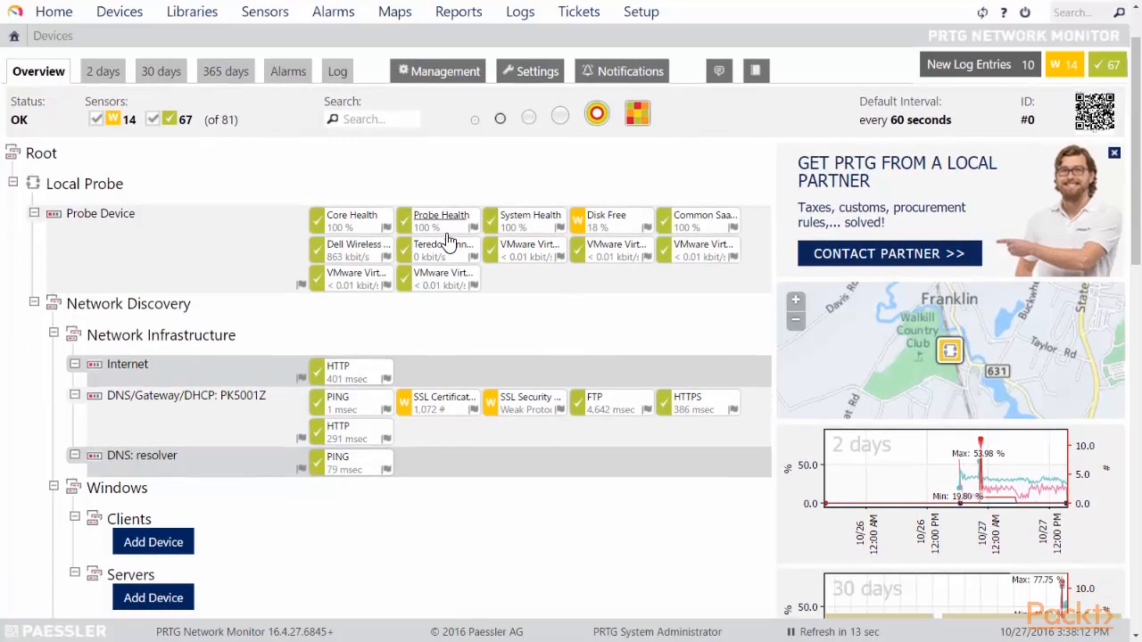
pyautogui.scroll(-5, 591, 285)
pyautogui.scroll(-4, 596, 286)
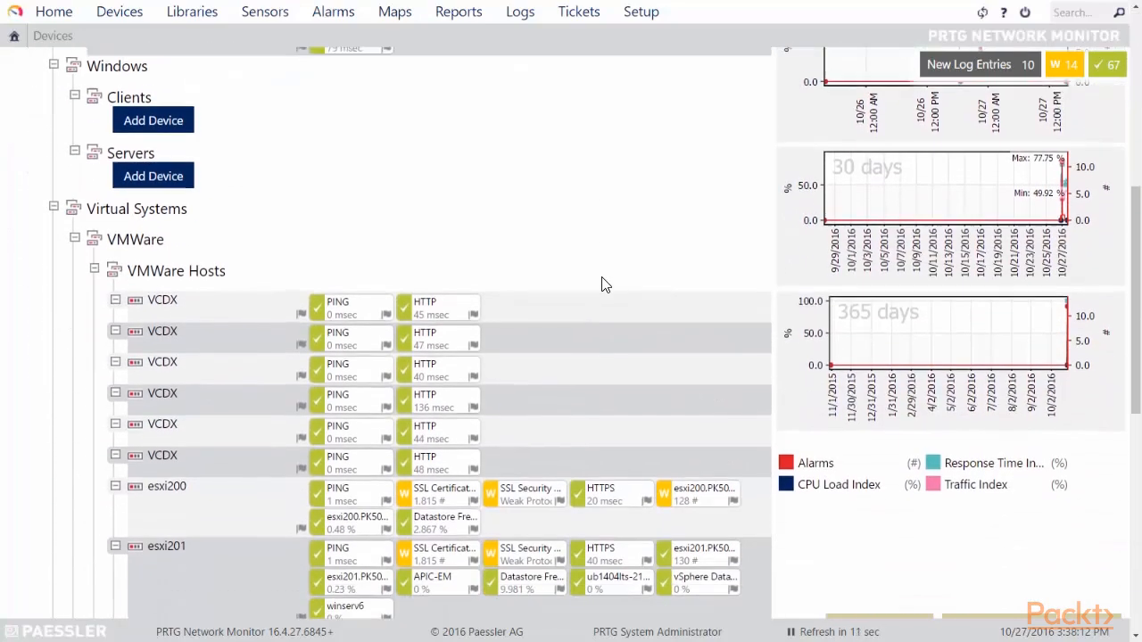
pyautogui.scroll(-2, 605, 230)
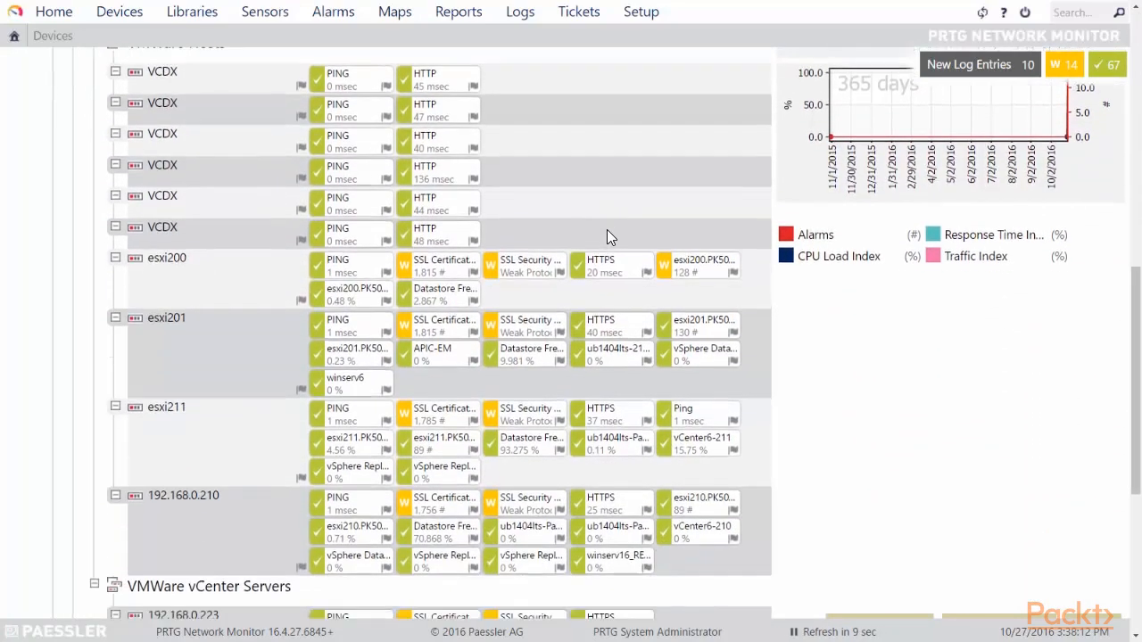
pyautogui.scroll(2, 571, 227)
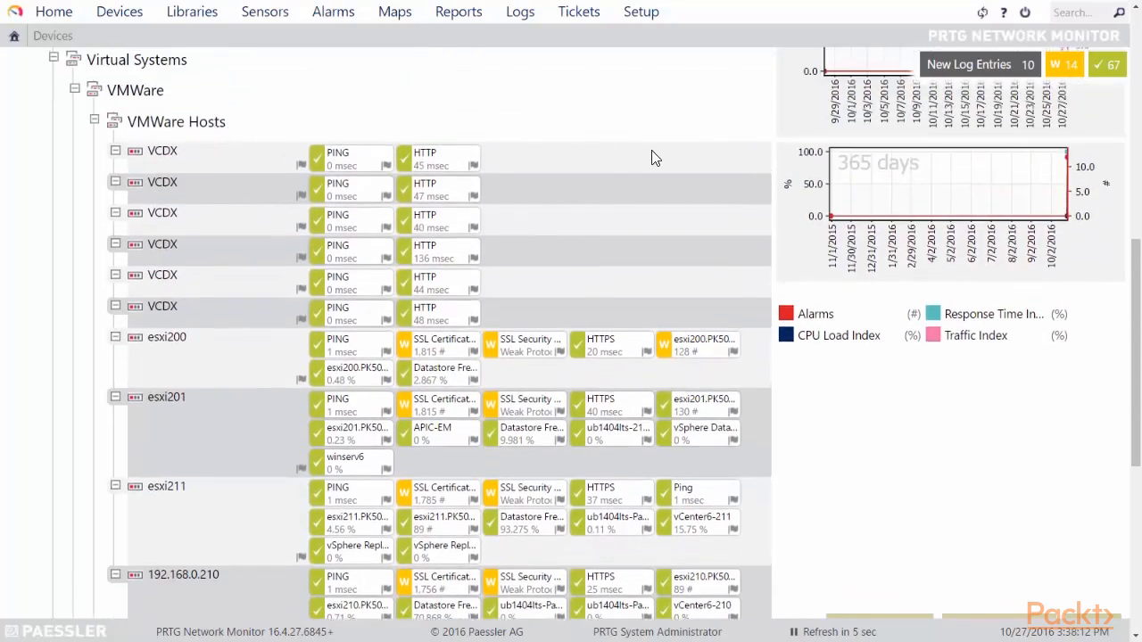
pyautogui.scroll(-1, 652, 153)
pyautogui.scroll(-1, 666, 149)
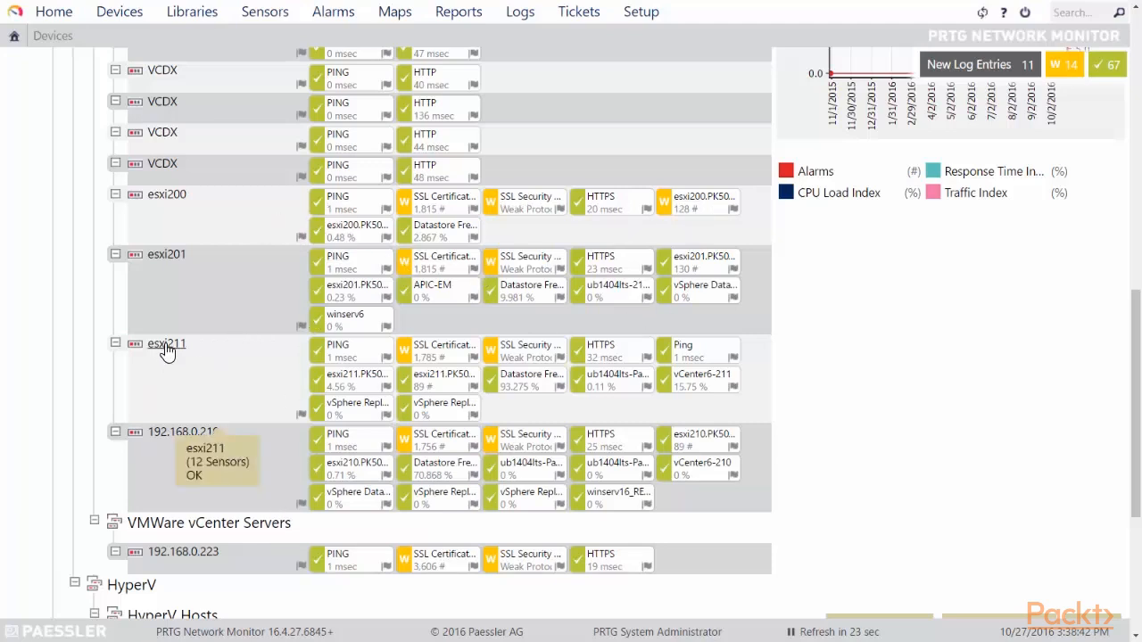
# Step: Show the esxi211 vCenter6-211 sensor's info card: status OK, 100% uptime, 300-second interval
pyautogui.moveTo(165, 351)
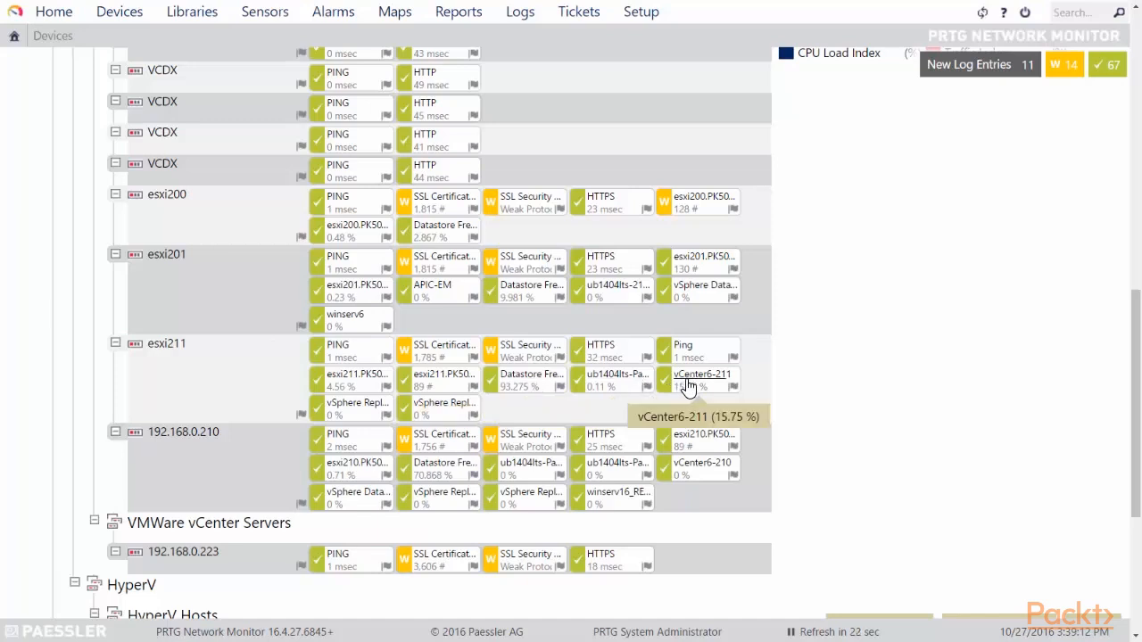
pyautogui.moveTo(687, 386)
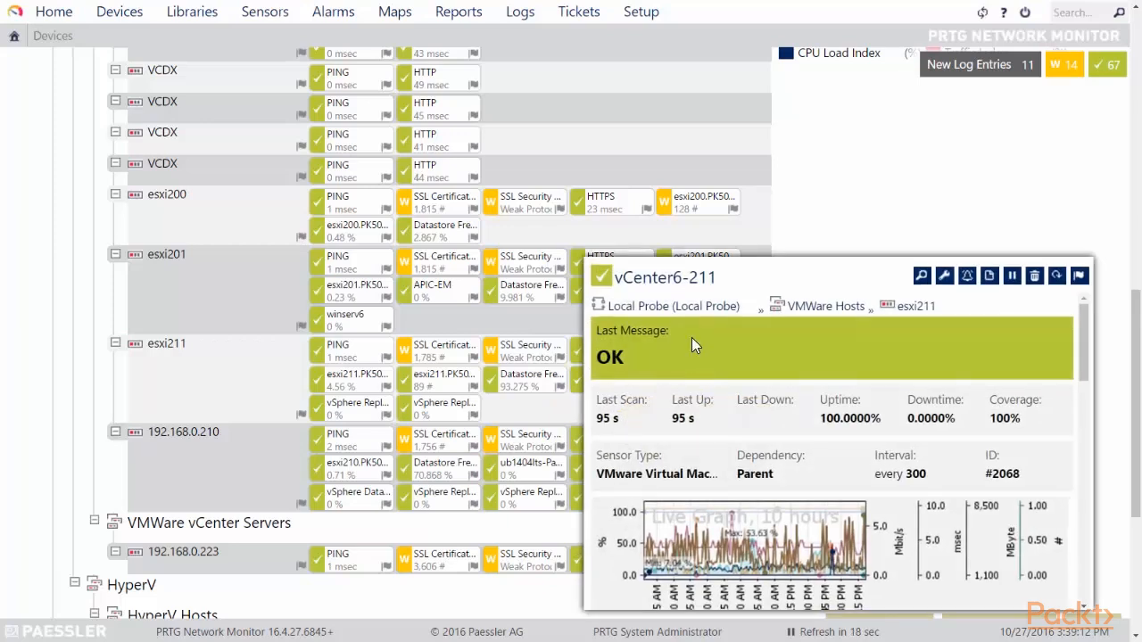
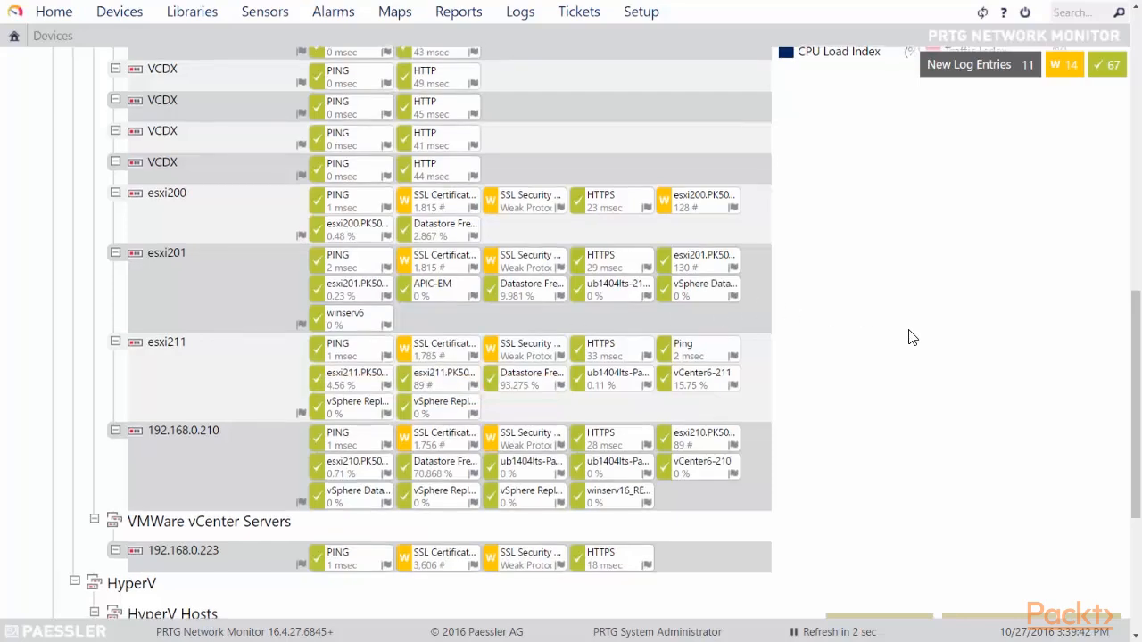
# Step: Scroll the Devices tree up and down to find esxi211 under VMware Hosts
pyautogui.scroll(-1, 910, 324)
pyautogui.scroll(2, 912, 324)
pyautogui.scroll(-1, 923, 324)
pyautogui.scroll(1, 923, 325)
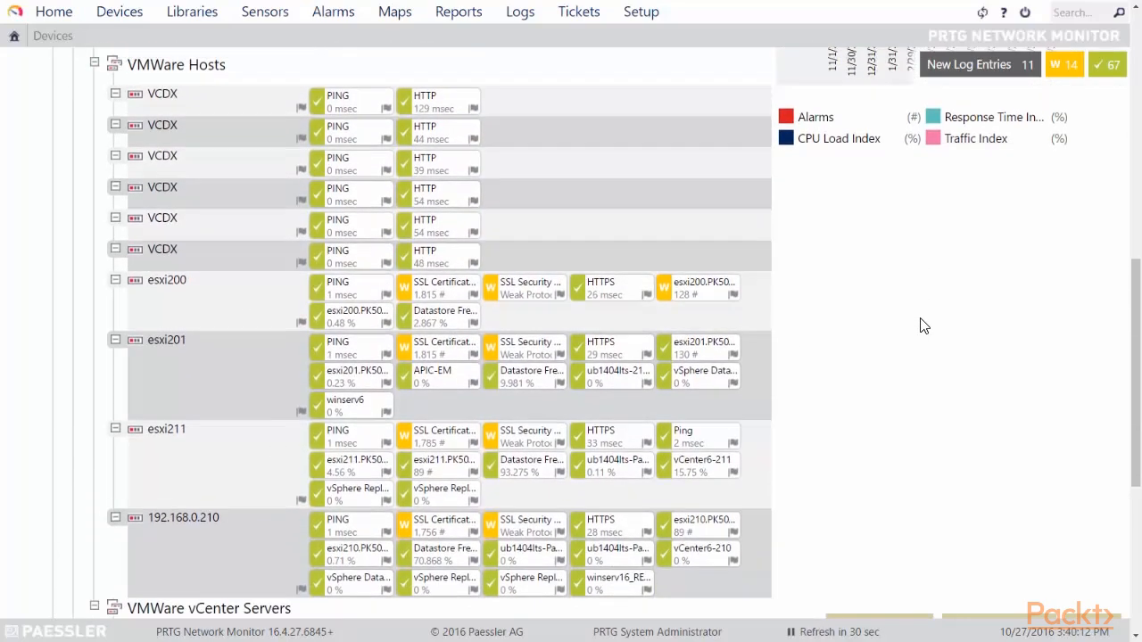
pyautogui.scroll(2, 944, 362)
pyautogui.scroll(-3, 943, 375)
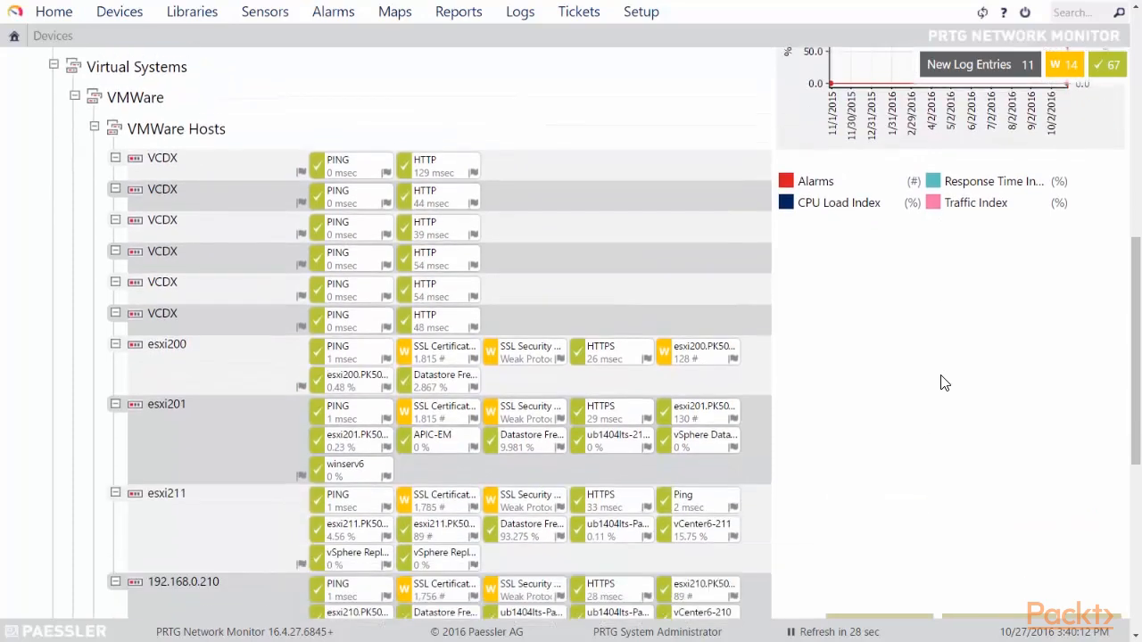
pyautogui.scroll(-1, 947, 364)
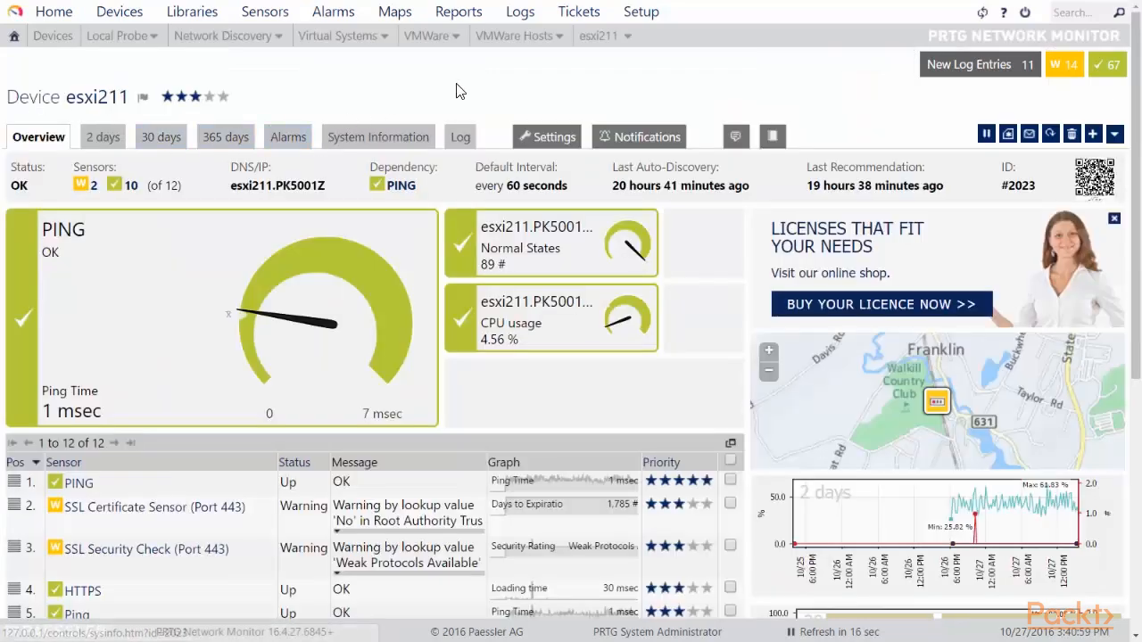
pyautogui.scroll(-1, 693, 229)
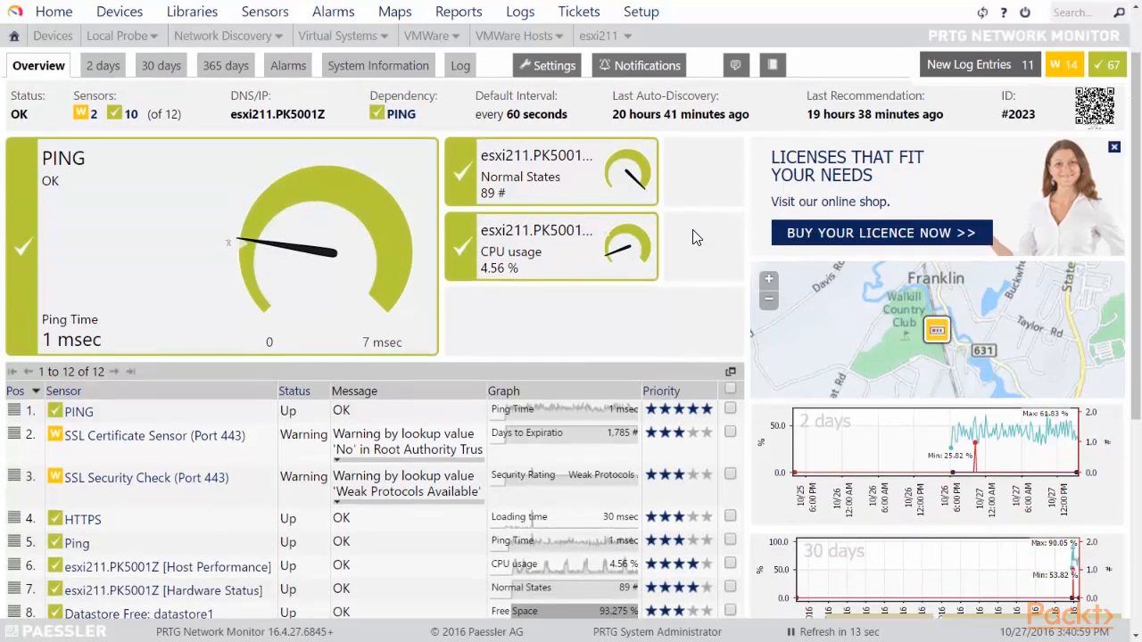
pyautogui.scroll(-1, 693, 218)
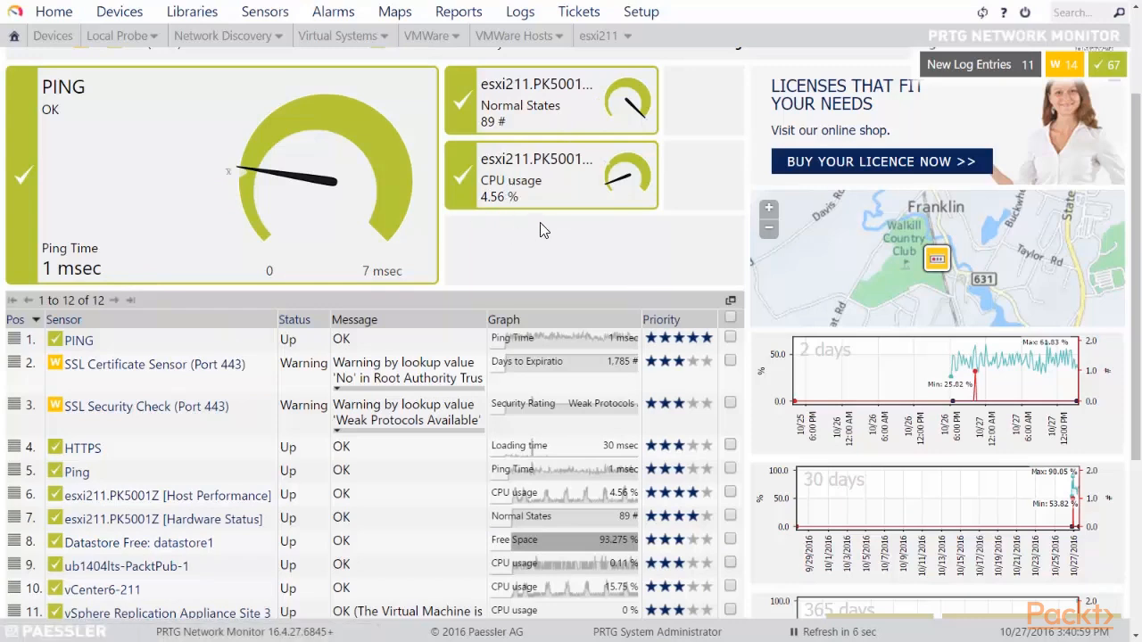
pyautogui.moveTo(527, 212)
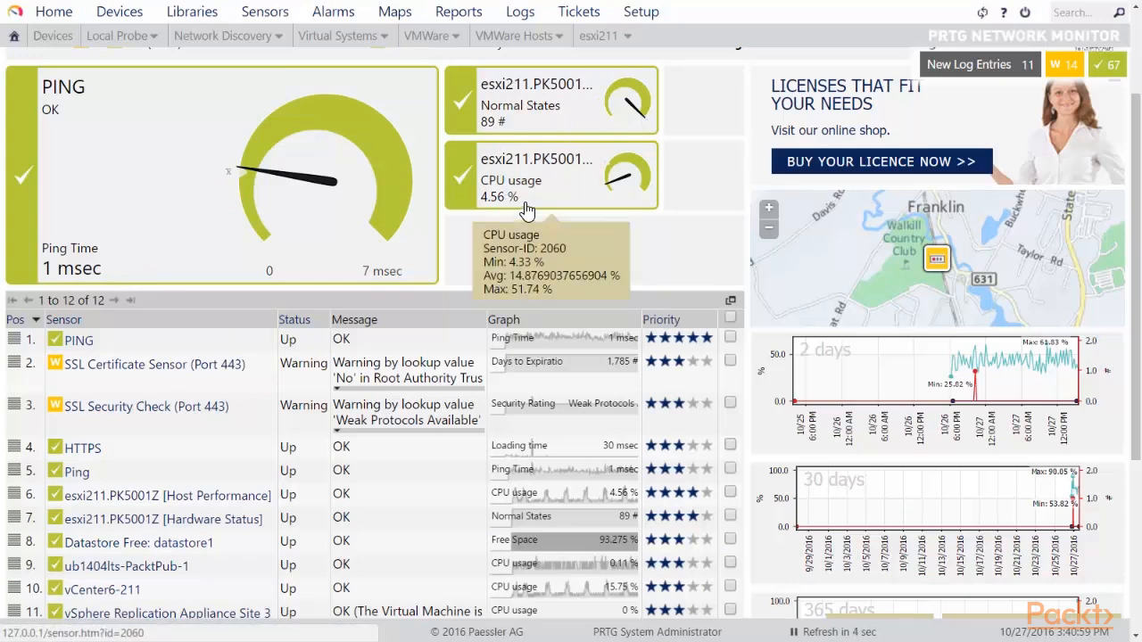
pyautogui.scroll(-1, 259, 231)
pyautogui.scroll(-3, 259, 230)
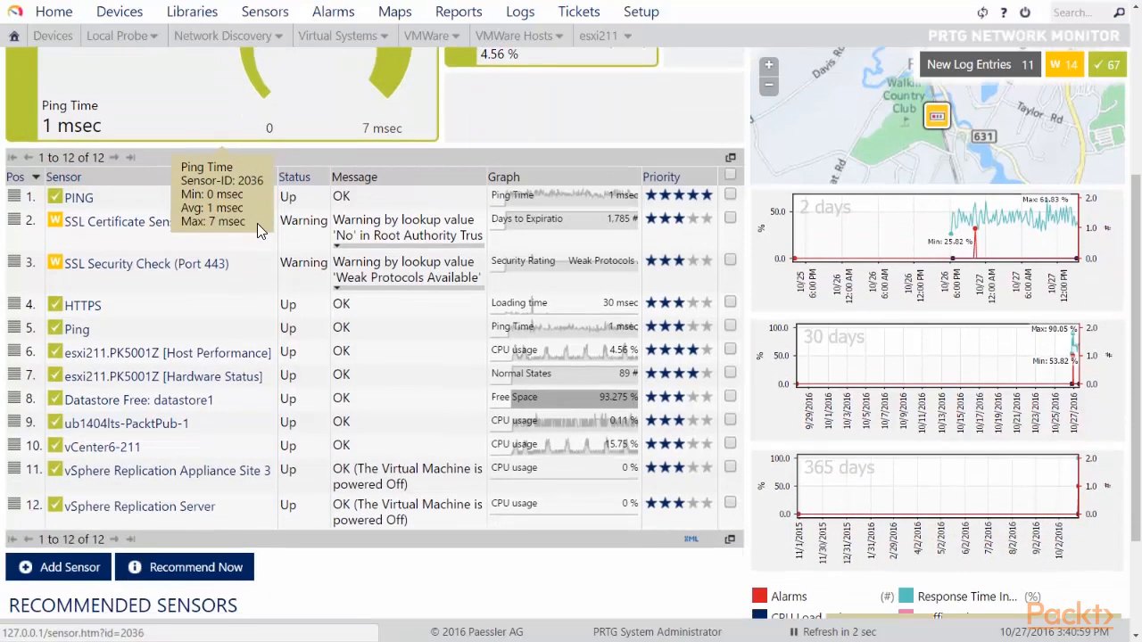
pyautogui.scroll(-1, 259, 230)
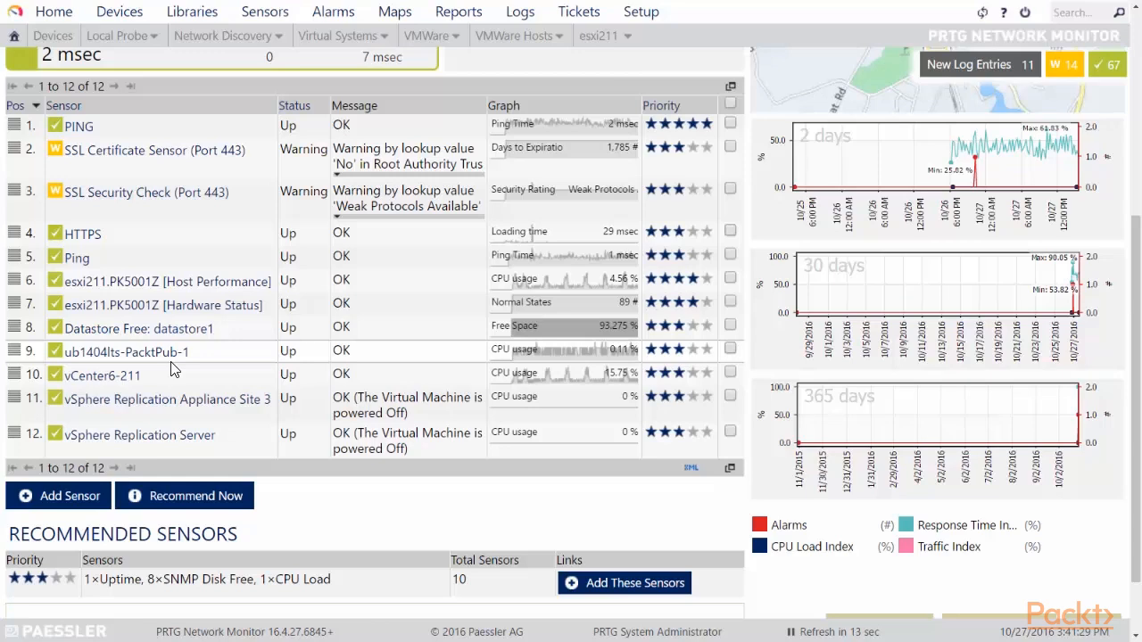
# Step: Open the esxi211.PK5001Z [Host Performance] sensor and highlight its VMware Host Performance (SOAP) type
pyautogui.click(196, 282)
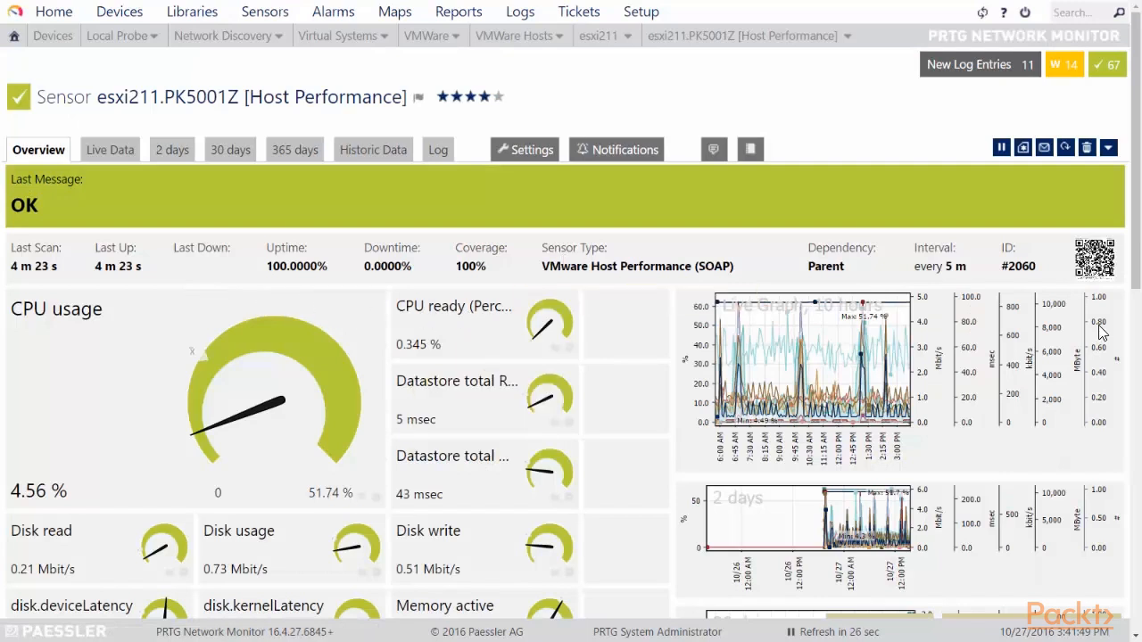
pyautogui.moveTo(541, 266); pyautogui.dragTo(740, 271)
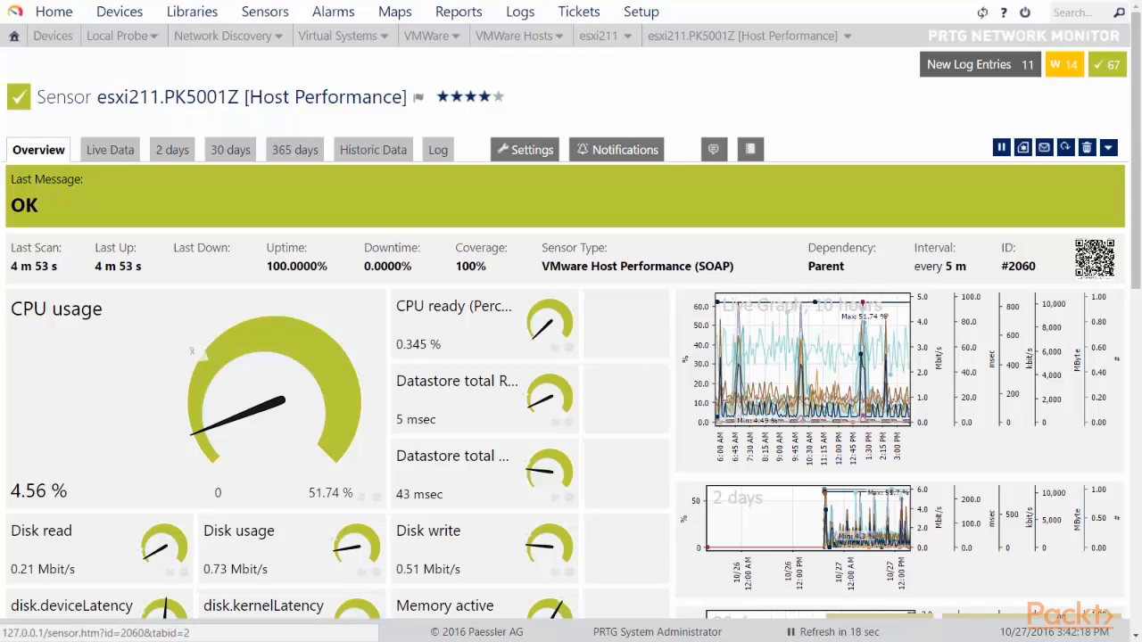
# Step: Open the Host Performance sensor's Live Data chart and scroll through it
pyautogui.click(759, 359)
pyautogui.scroll(-2, 596, 340)
pyautogui.scroll(-1, 595, 340)
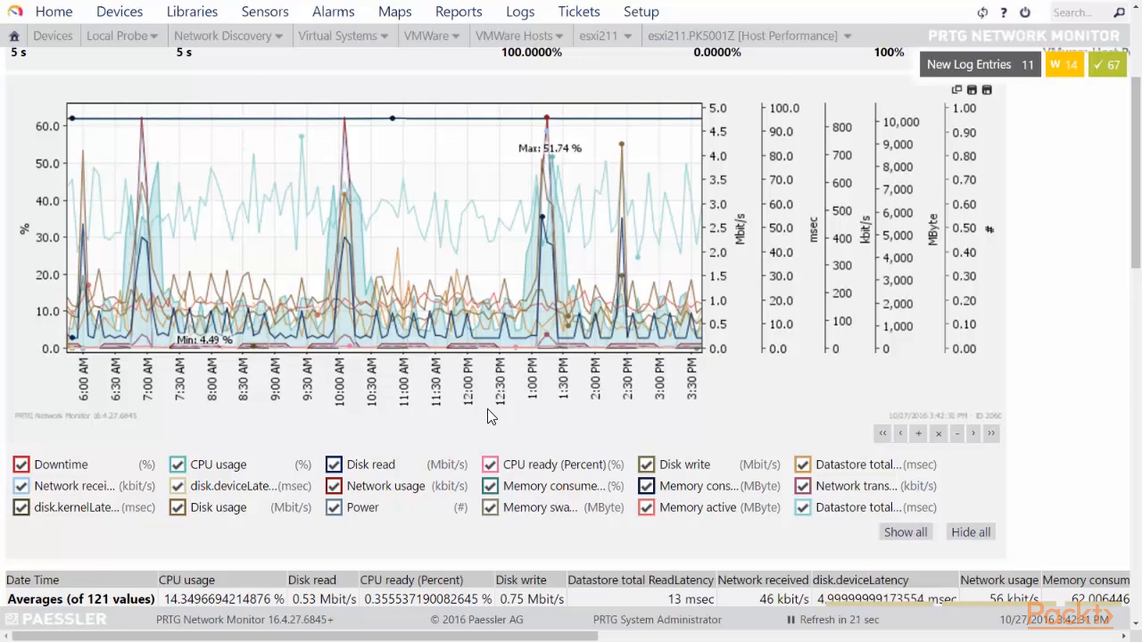
pyautogui.scroll(2, 508, 332)
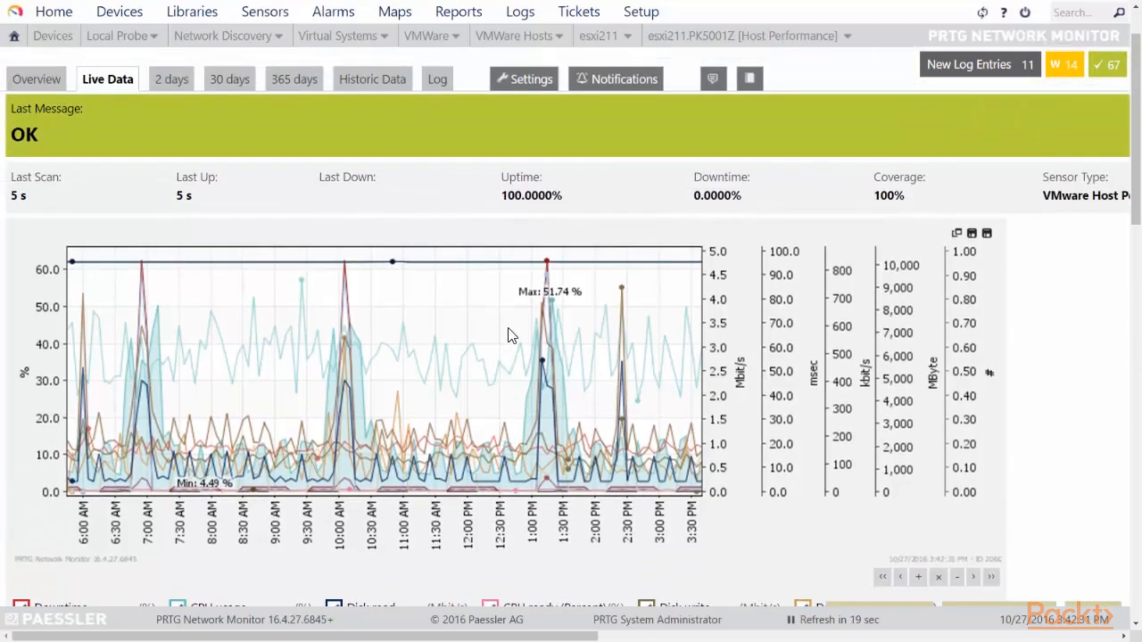
pyautogui.scroll(1, 508, 334)
pyautogui.scroll(-2, 509, 335)
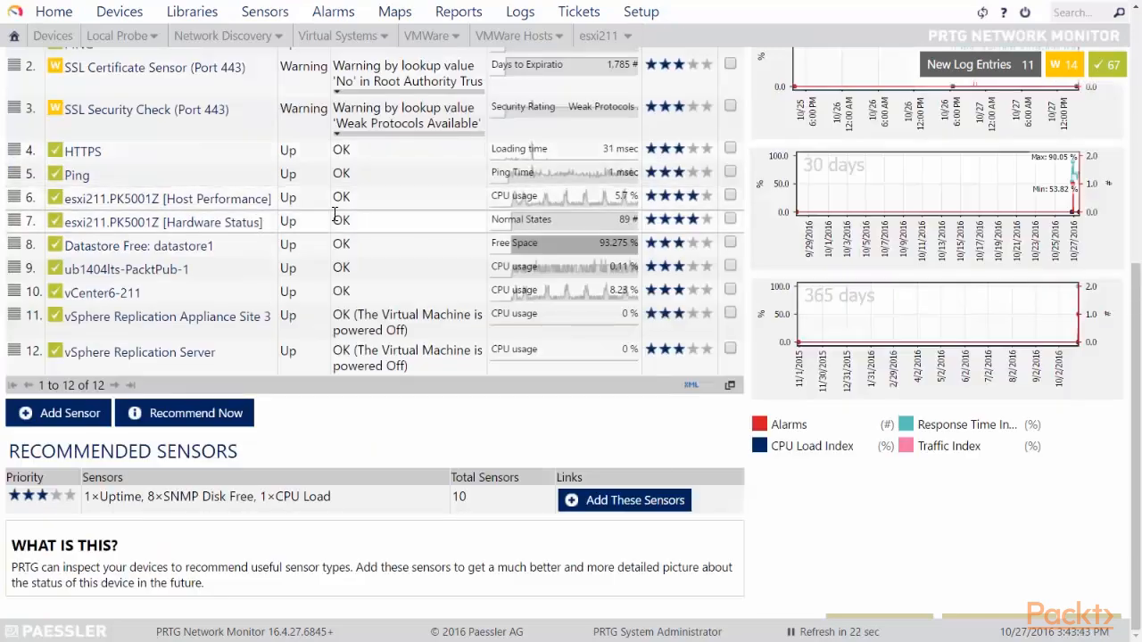
pyautogui.scroll(5, 383, 198)
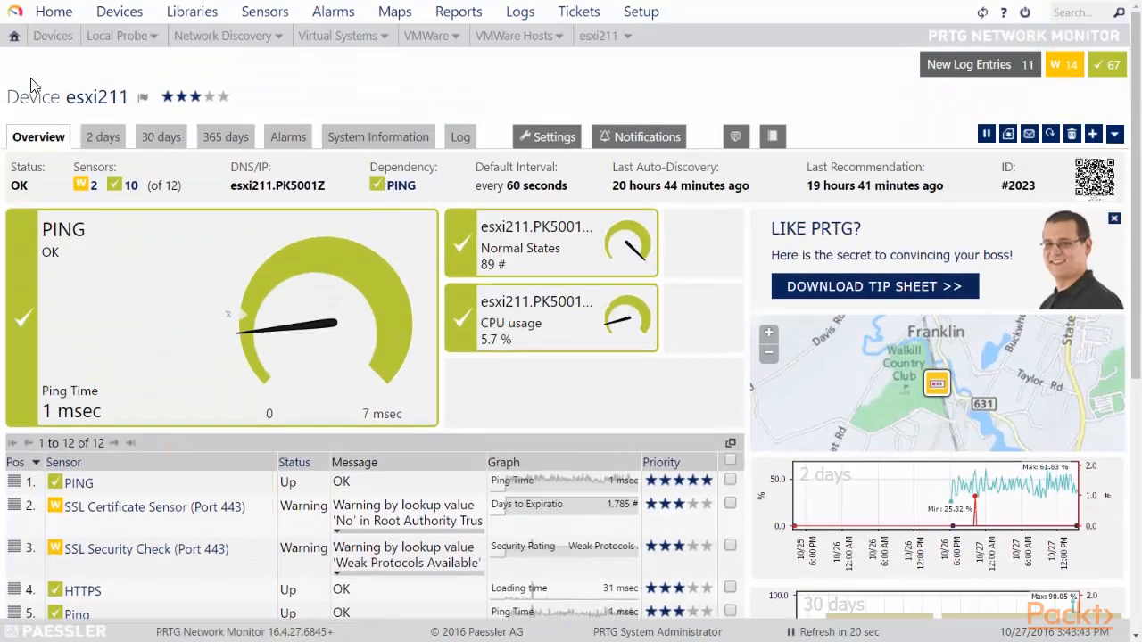
pyautogui.moveTo(119, 98); pyautogui.dragTo(40, 95)
pyautogui.scroll(-5, 293, 145)
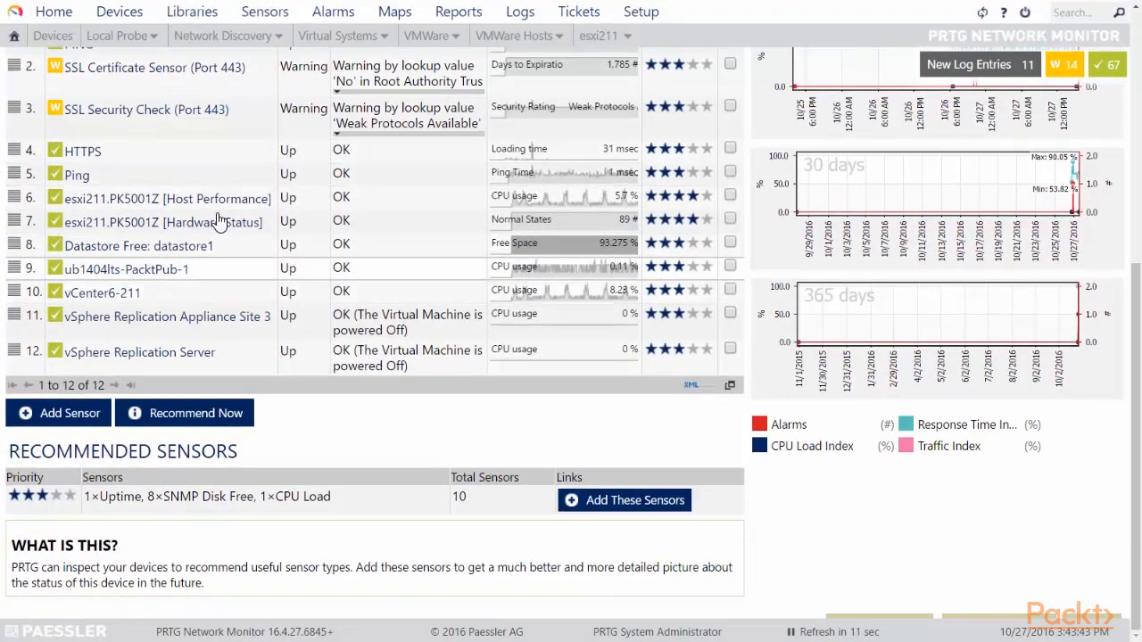
pyautogui.scroll(3, 210, 209)
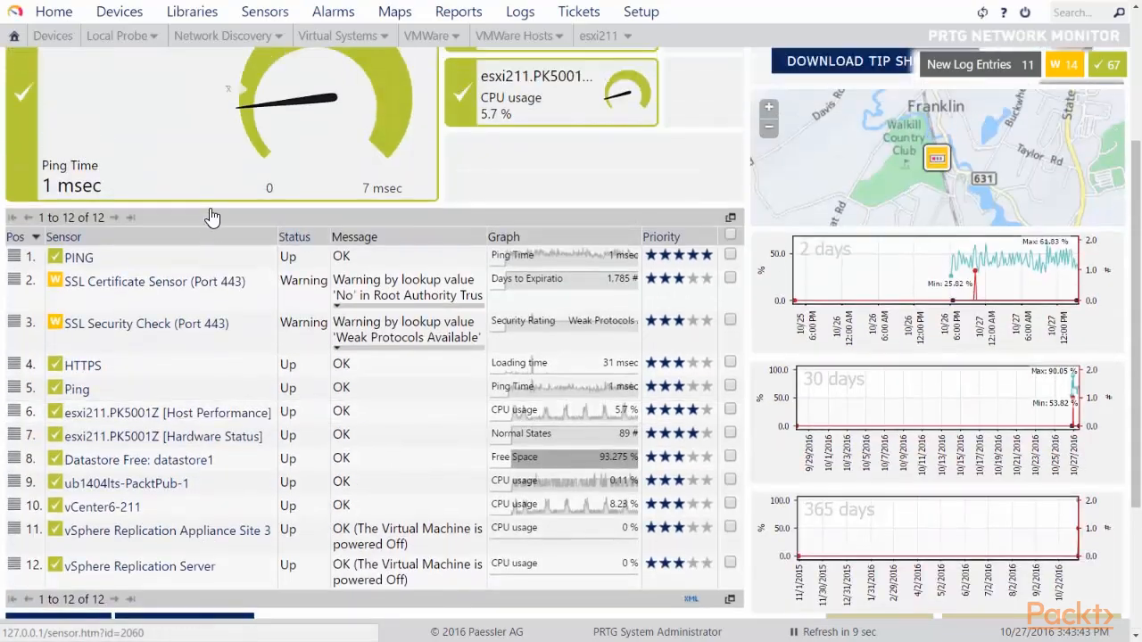
pyautogui.scroll(-3, 111, 241)
pyautogui.scroll(1, 214, 280)
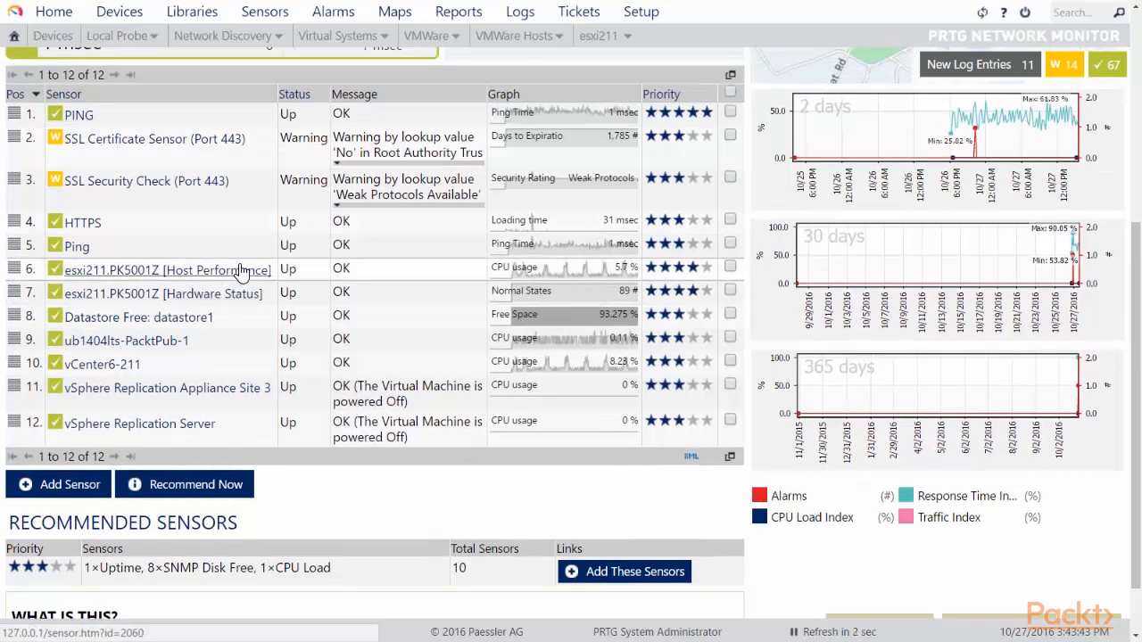
pyautogui.scroll(-1, 239, 271)
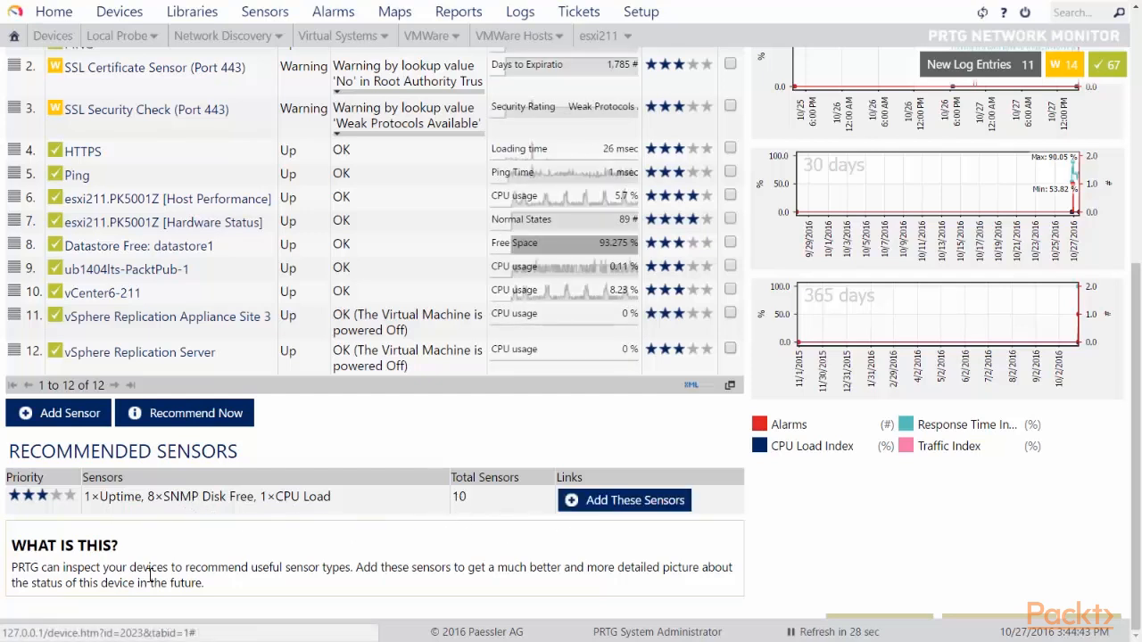
pyautogui.moveTo(17, 568); pyautogui.dragTo(222, 580)
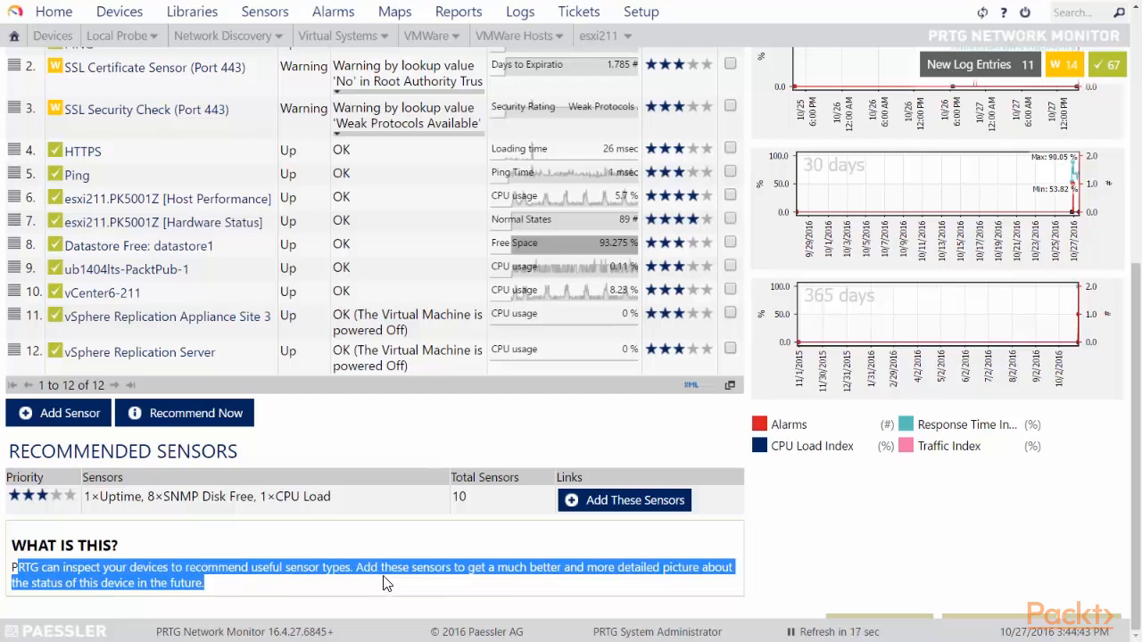
# Step: Add the recommended Uptime, Disk Free and CPU Load sensors and acknowledge the creation notice
pyautogui.click(596, 502)
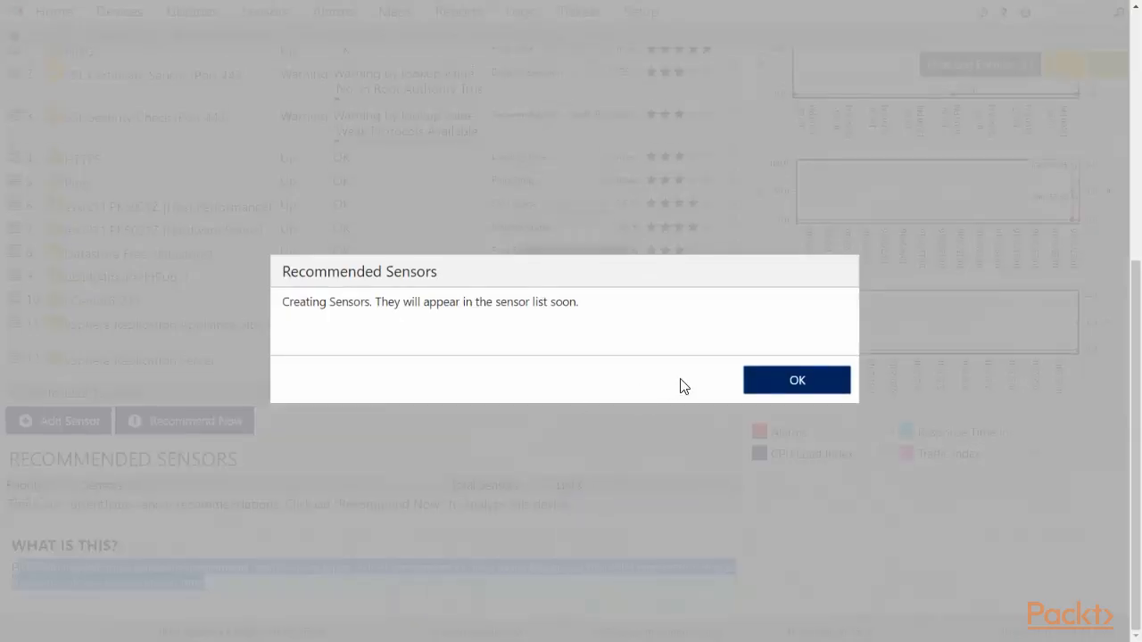
pyautogui.click(799, 389)
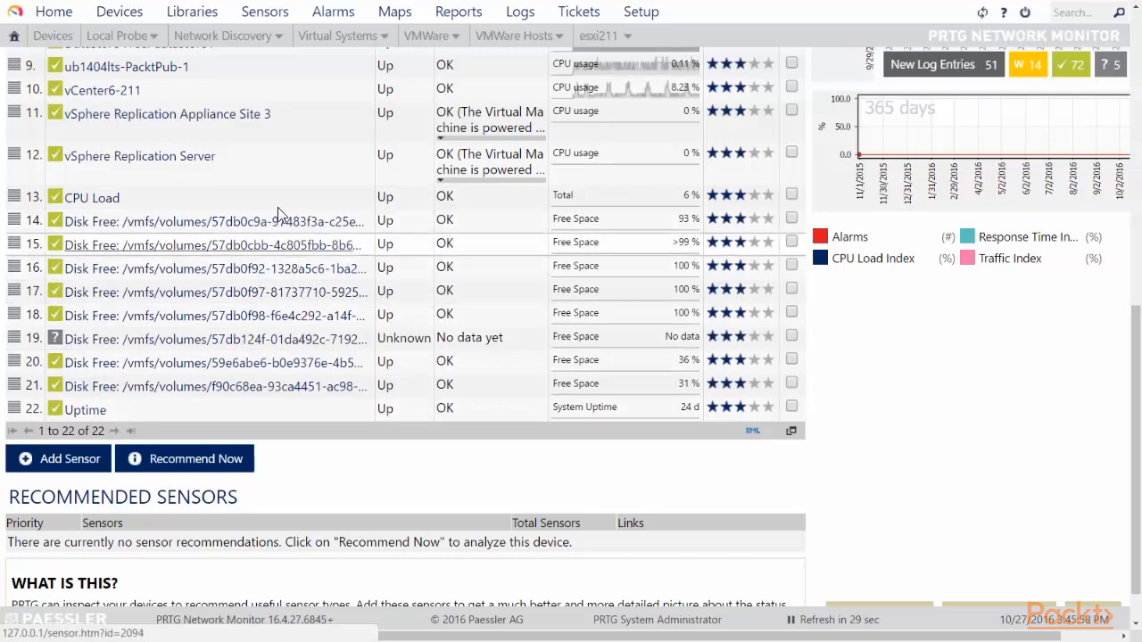
pyautogui.click(81, 207)
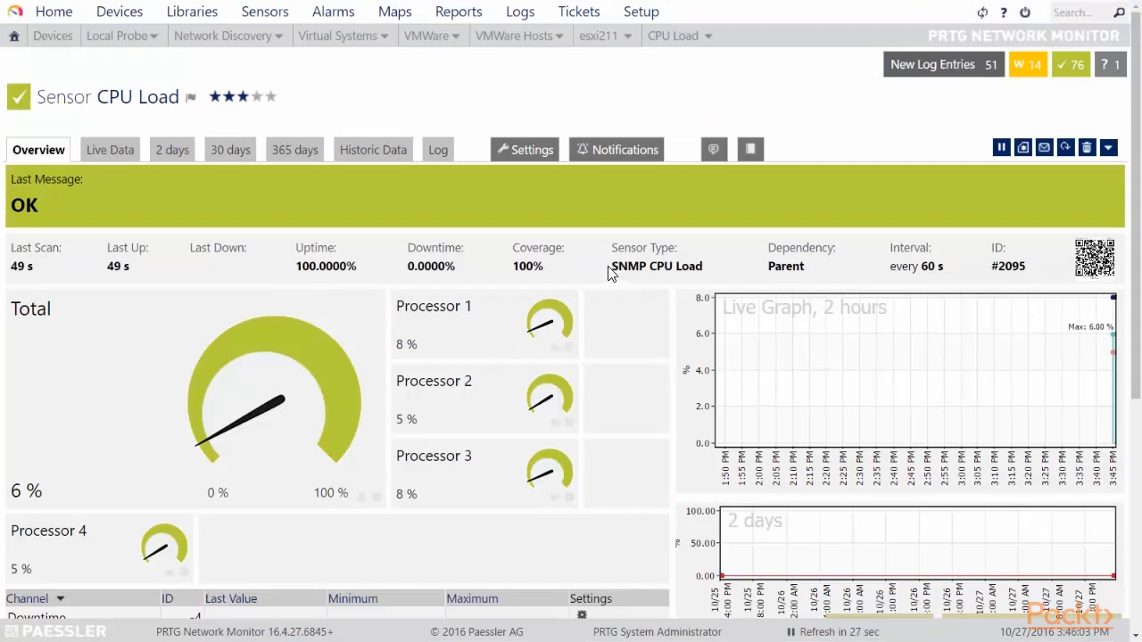
pyautogui.moveTo(611, 266); pyautogui.dragTo(705, 264)
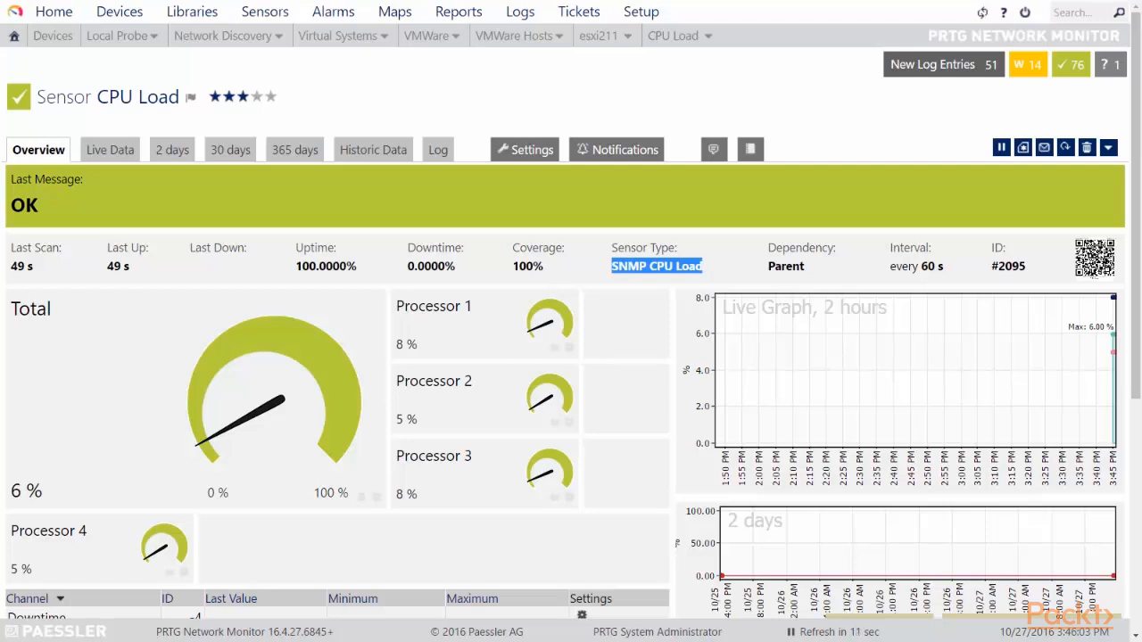
pyautogui.click(110, 150)
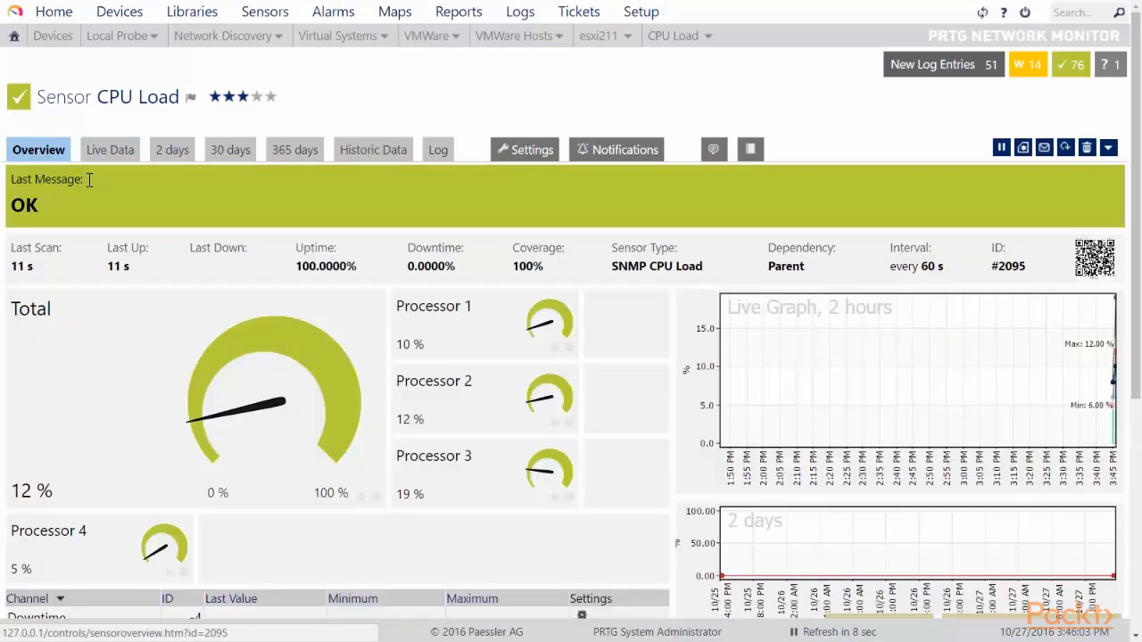
pyautogui.scroll(-5, 247, 337)
pyautogui.scroll(5, 214, 330)
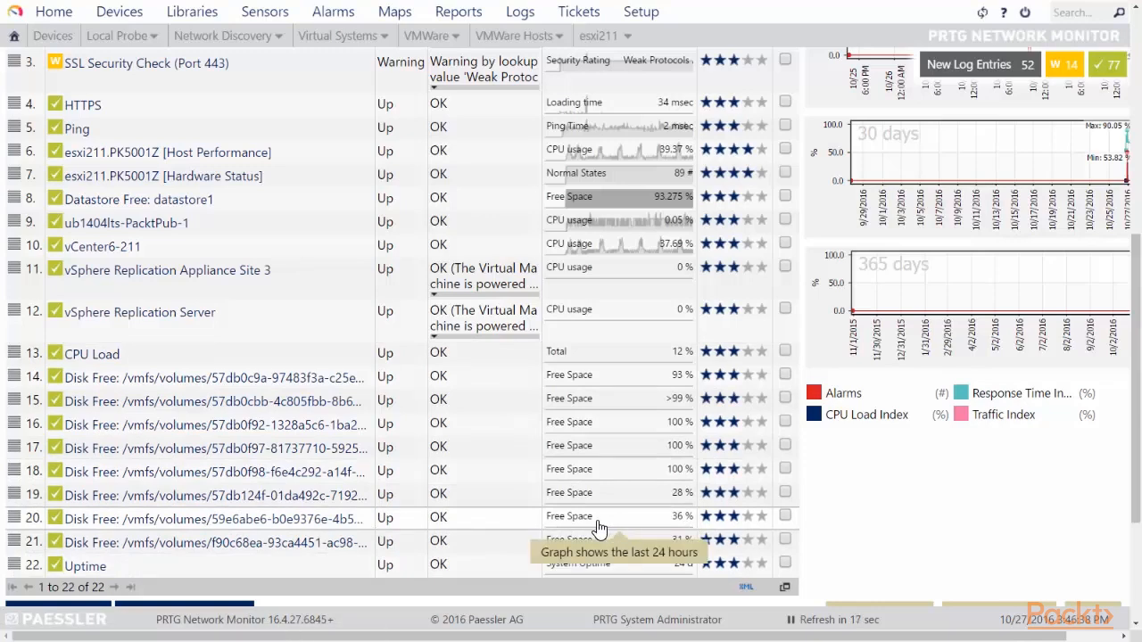
# Step: Open the row-20 Disk Free sensor and highlight its SNMP Disk Free sensor type
pyautogui.click(331, 520)
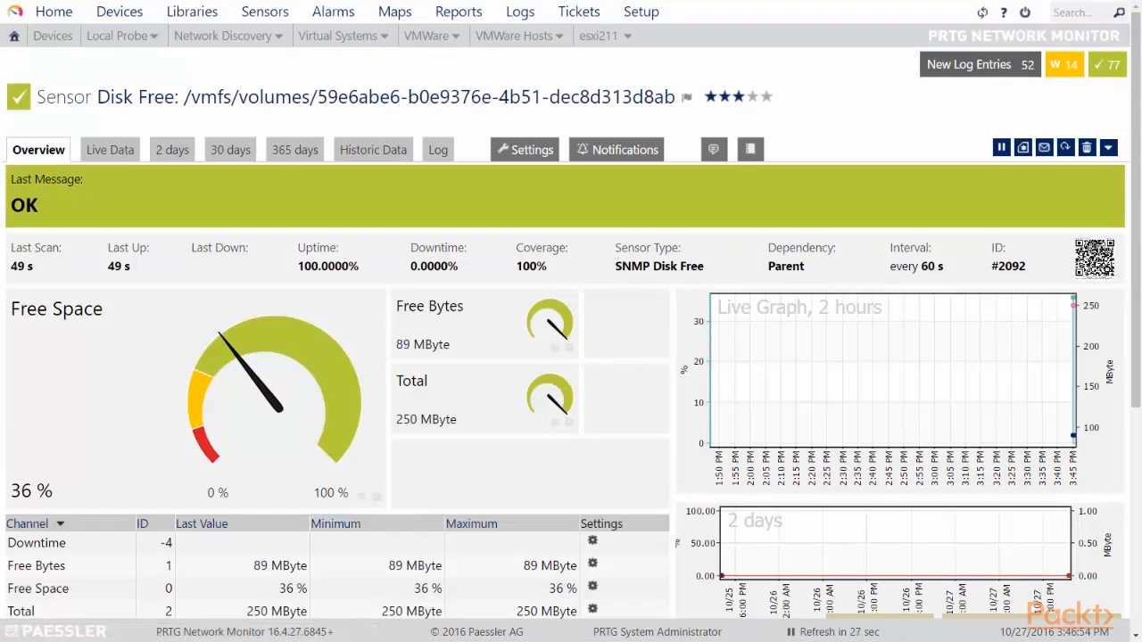
pyautogui.moveTo(615, 266); pyautogui.dragTo(707, 270)
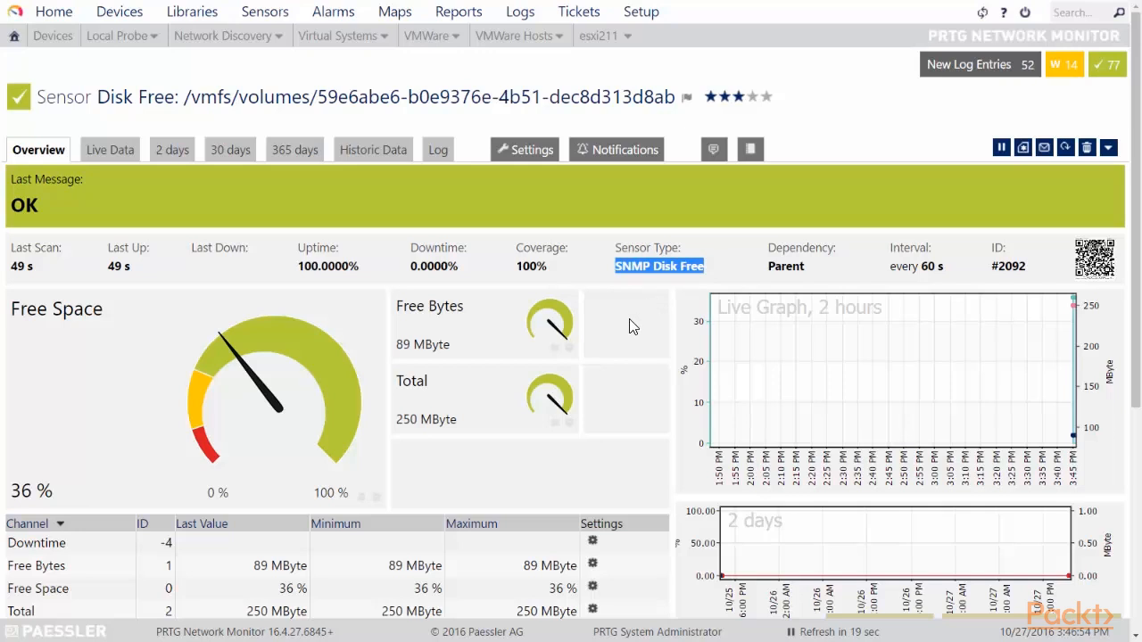
pyautogui.scroll(-3, 630, 326)
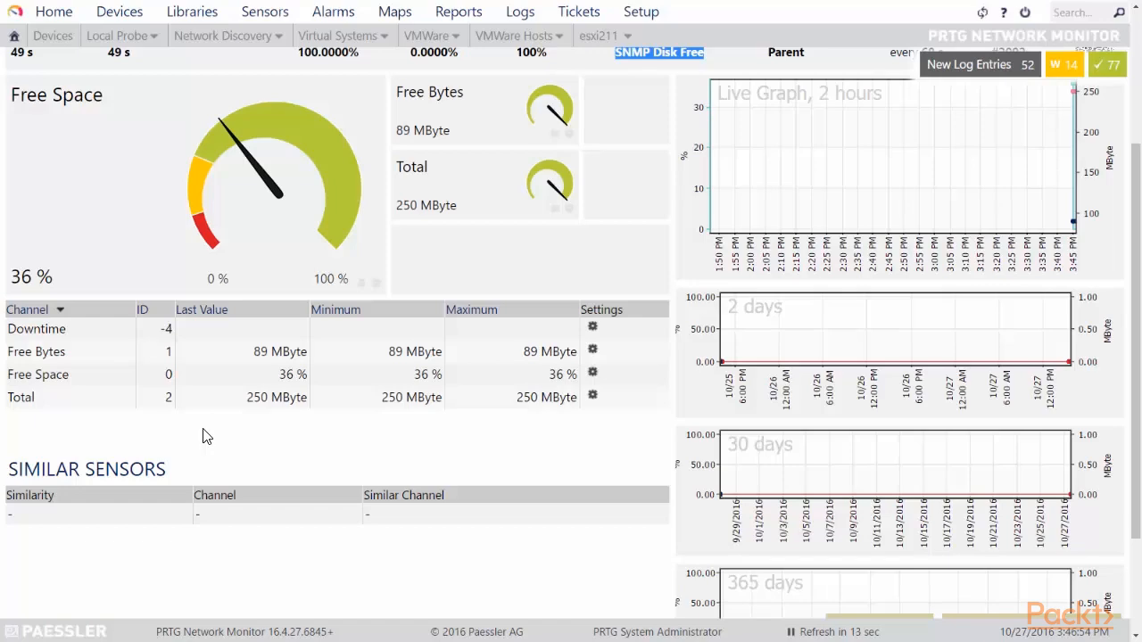
pyautogui.scroll(2, 585, 433)
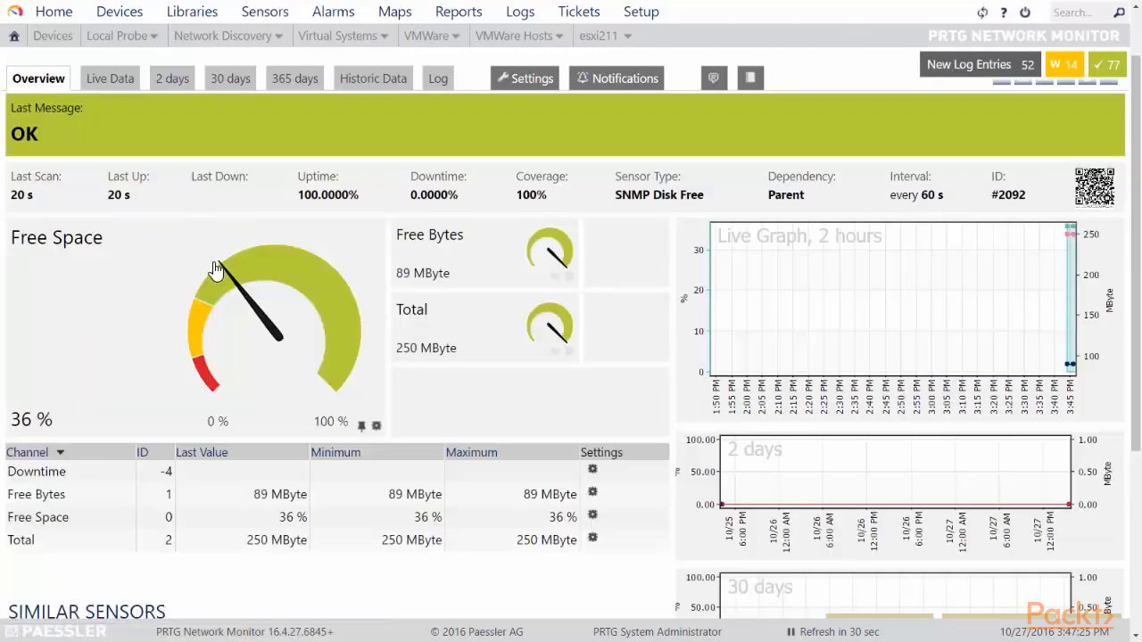
pyautogui.moveTo(199, 350)
pyautogui.moveTo(615, 195); pyautogui.dragTo(706, 200)
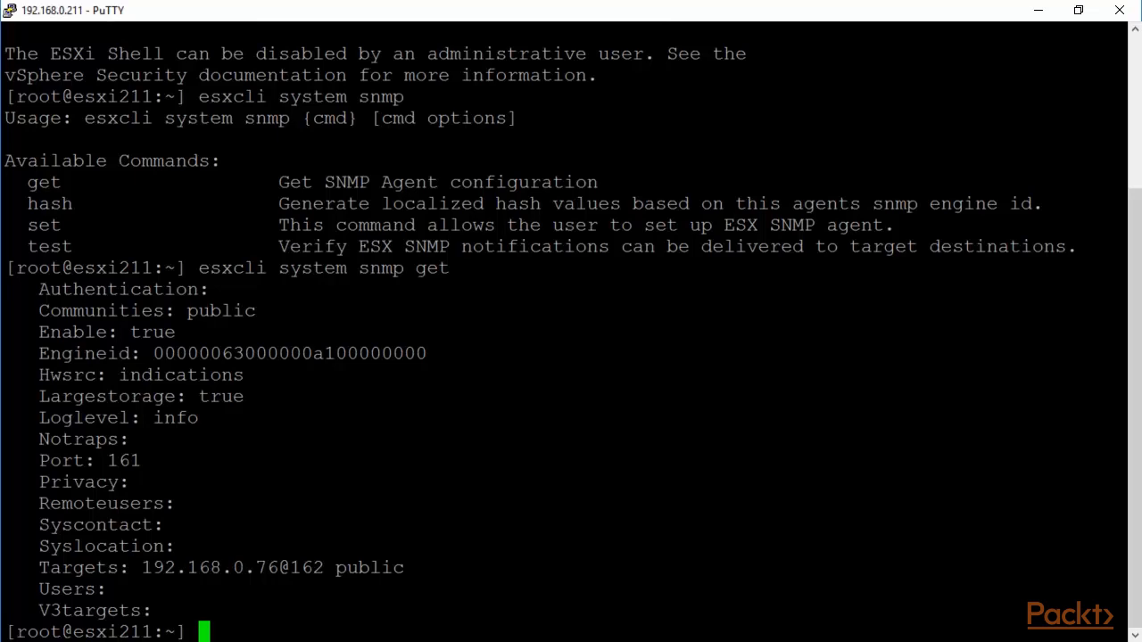
# Step: Highlight the 'esxcli system snmp get' output: community public, target 192.168.0.76@162 public
pyautogui.moveTo(1120, 268); pyautogui.dragTo(197, 272)
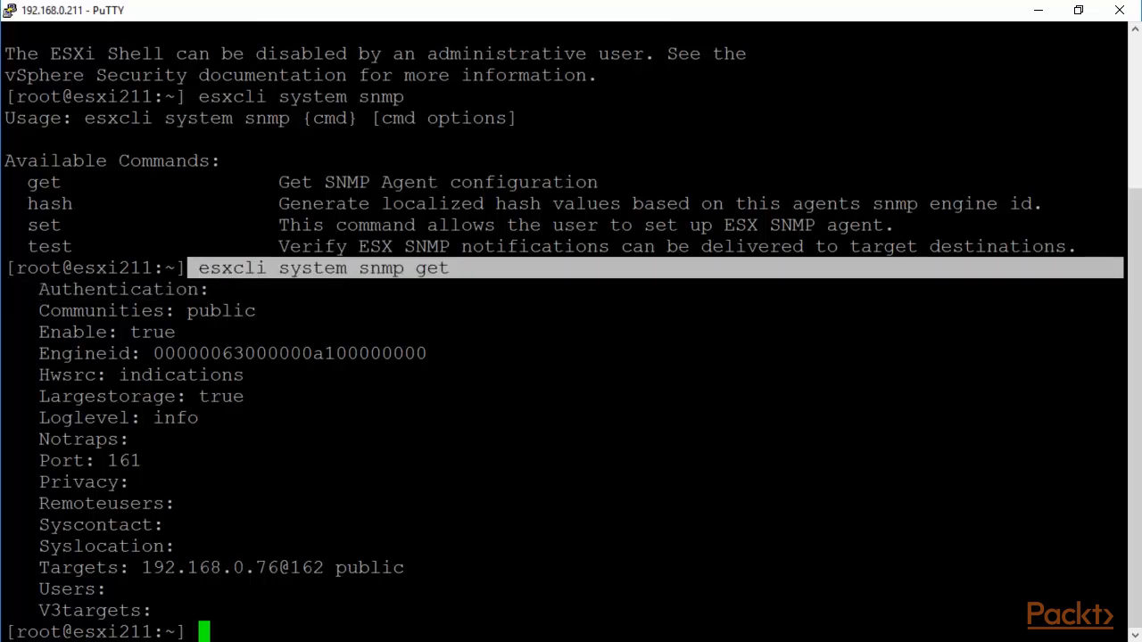
pyautogui.moveTo(1120, 310); pyautogui.dragTo(188, 309)
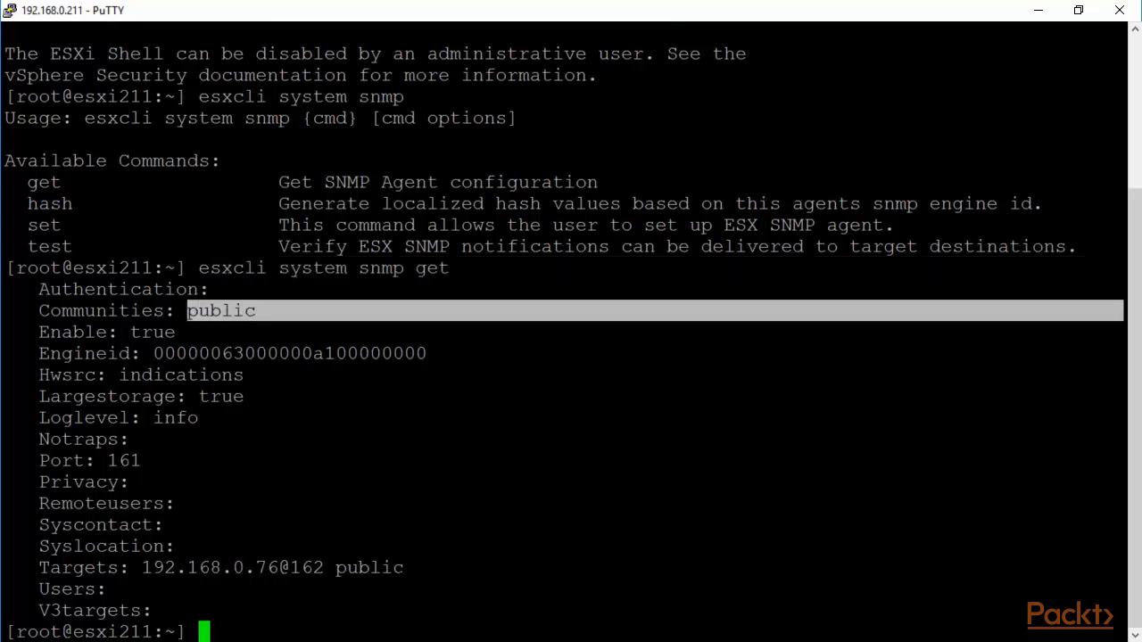
pyautogui.moveTo(1120, 568); pyautogui.dragTo(152, 571)
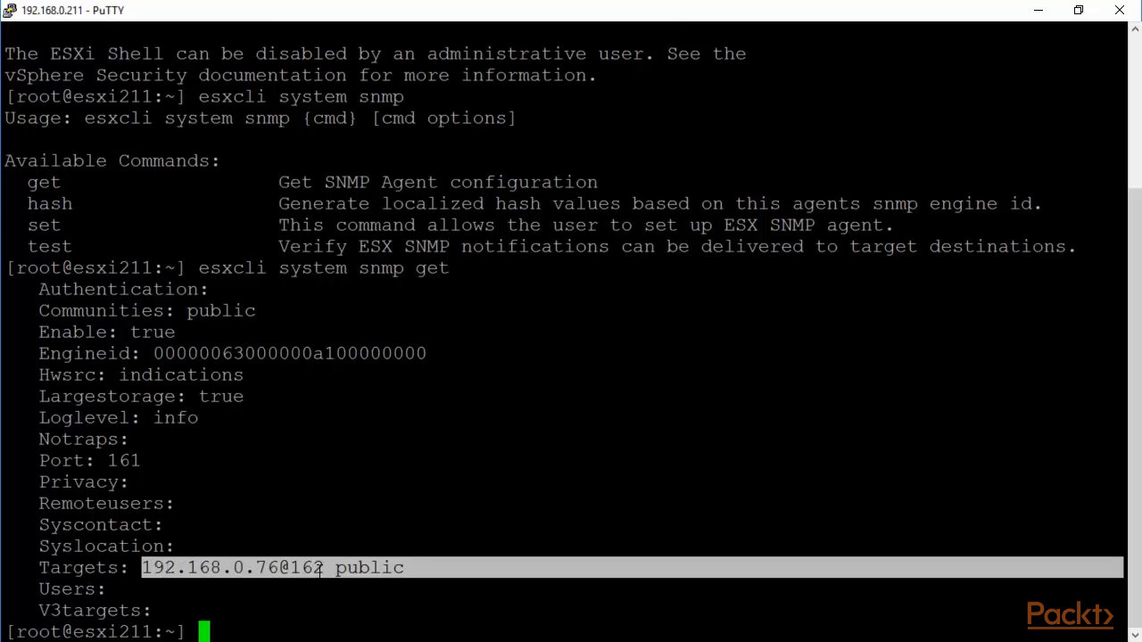
pyautogui.click(464, 589)
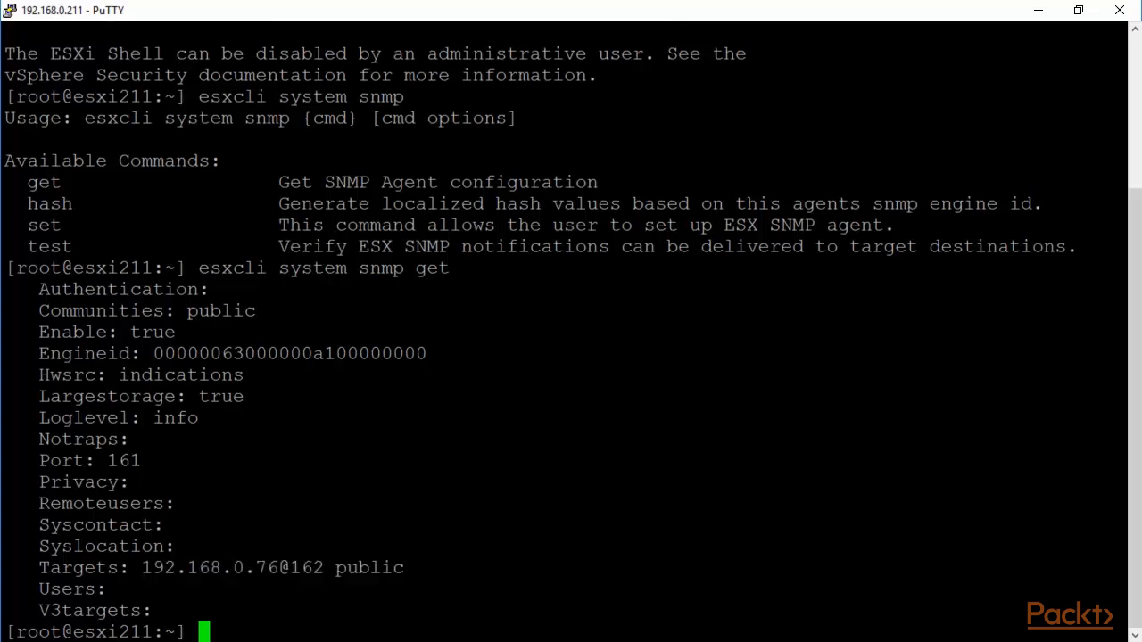
# Step: List the esxcli system snmp subcommands and run 'esxcli system snmp set' without options
pyautogui.press('Up')
pyautogui.press('BackSpace')
pyautogui.press('BackSpace')
pyautogui.press('BackSpace')
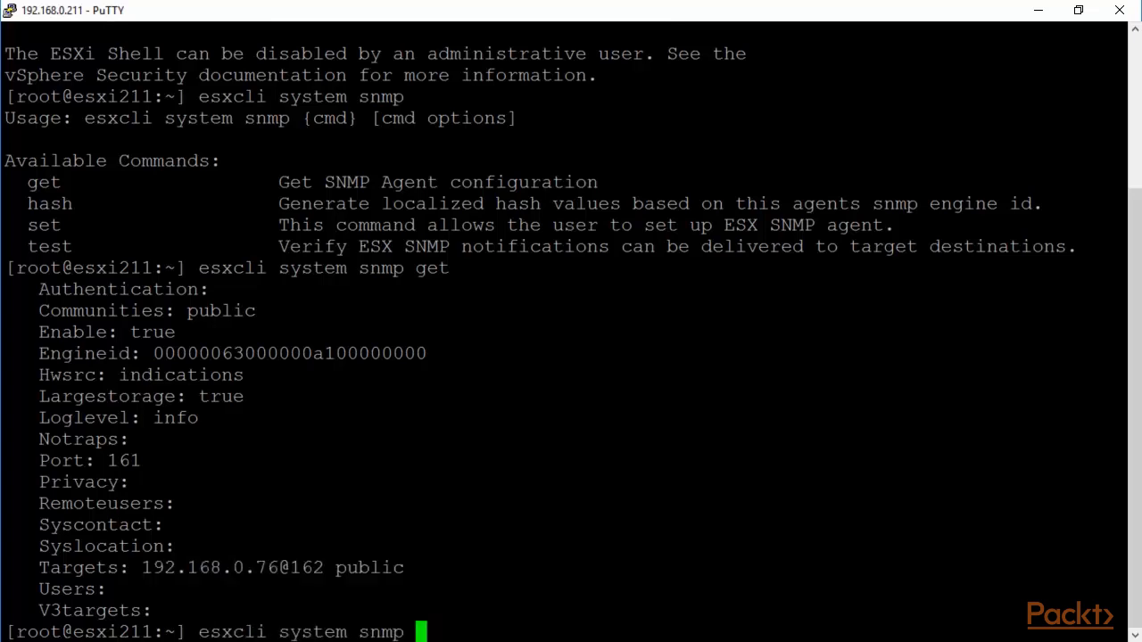
pyautogui.press('Return')
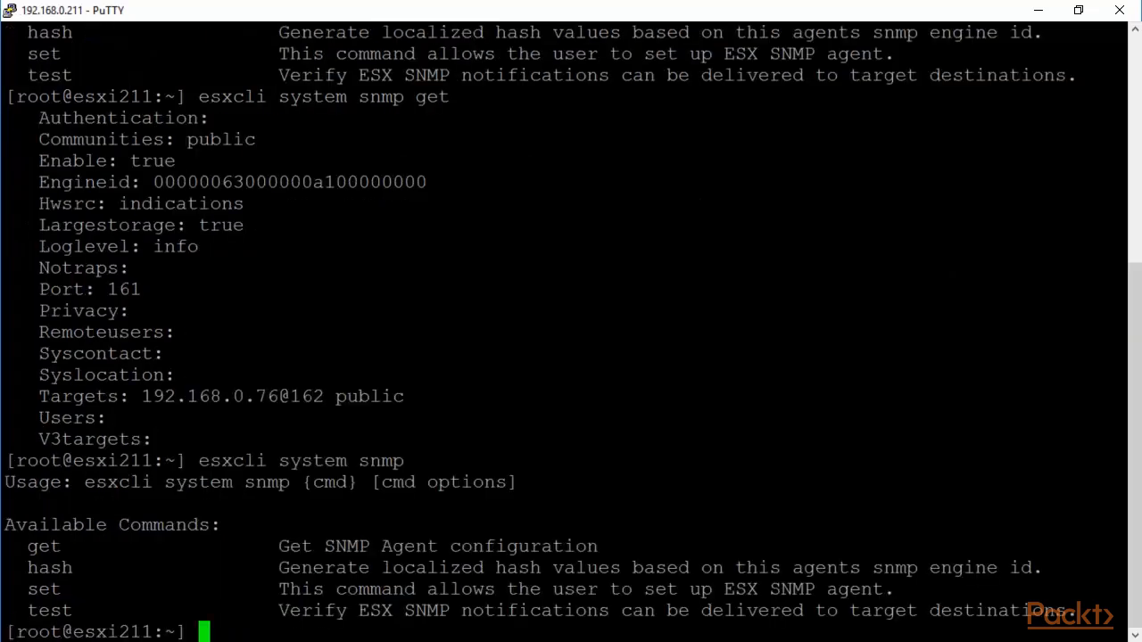
pyautogui.press('Up')
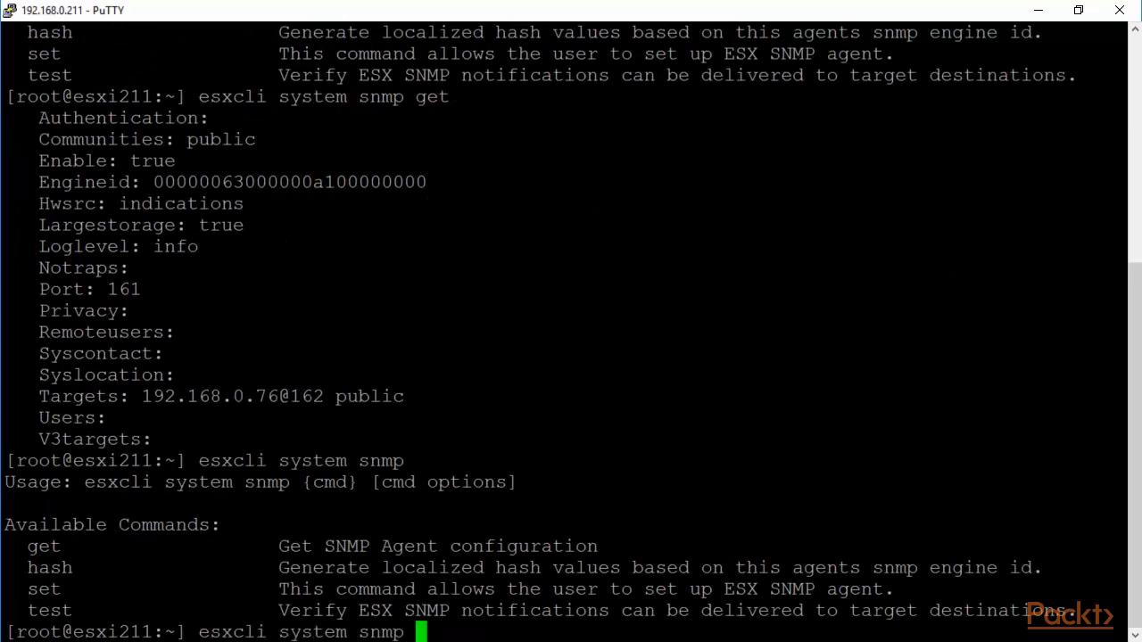
pyautogui.write('set')
pyautogui.press('Return')
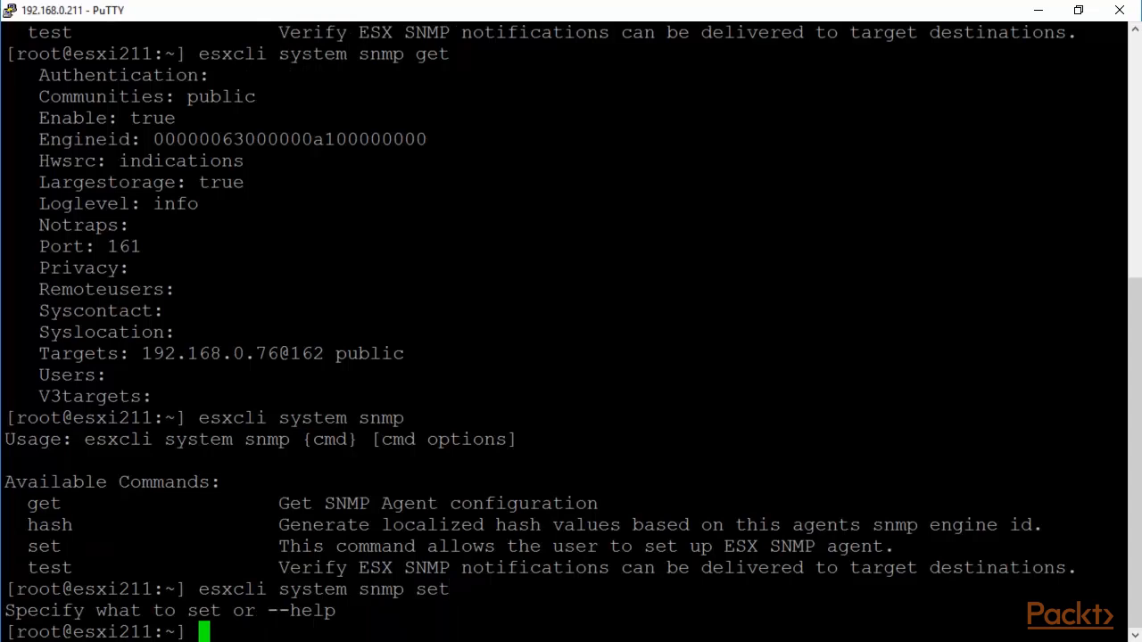
# Step: Show 'esxcli system snmp set --help' paged through 'more'
pyautogui.press('Up')
pyautogui.write('--')
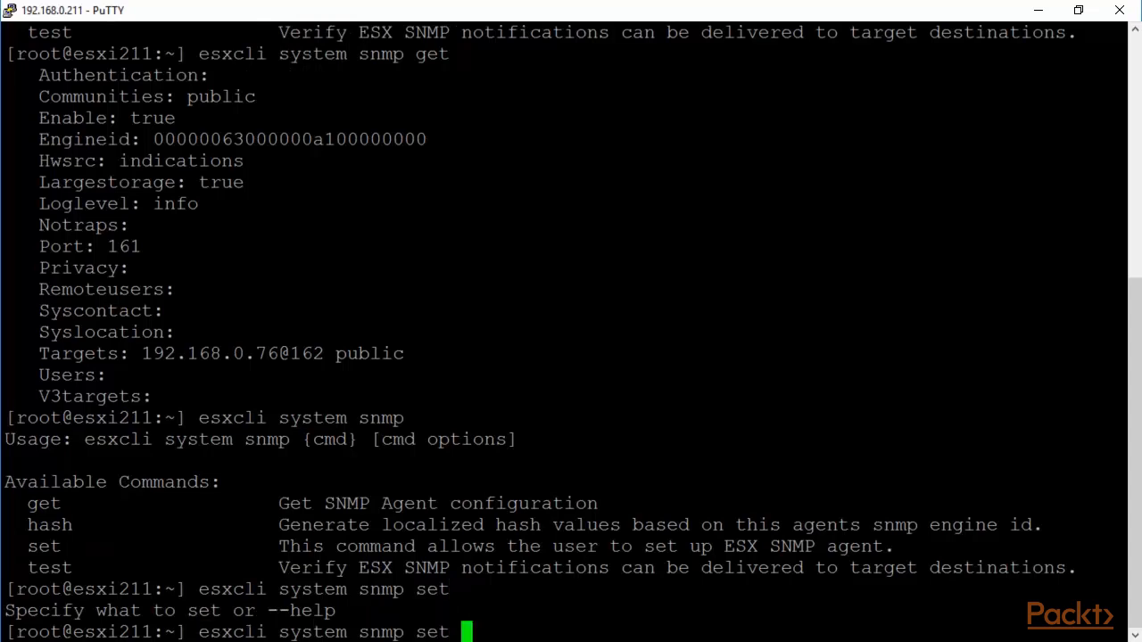
pyautogui.write('help')
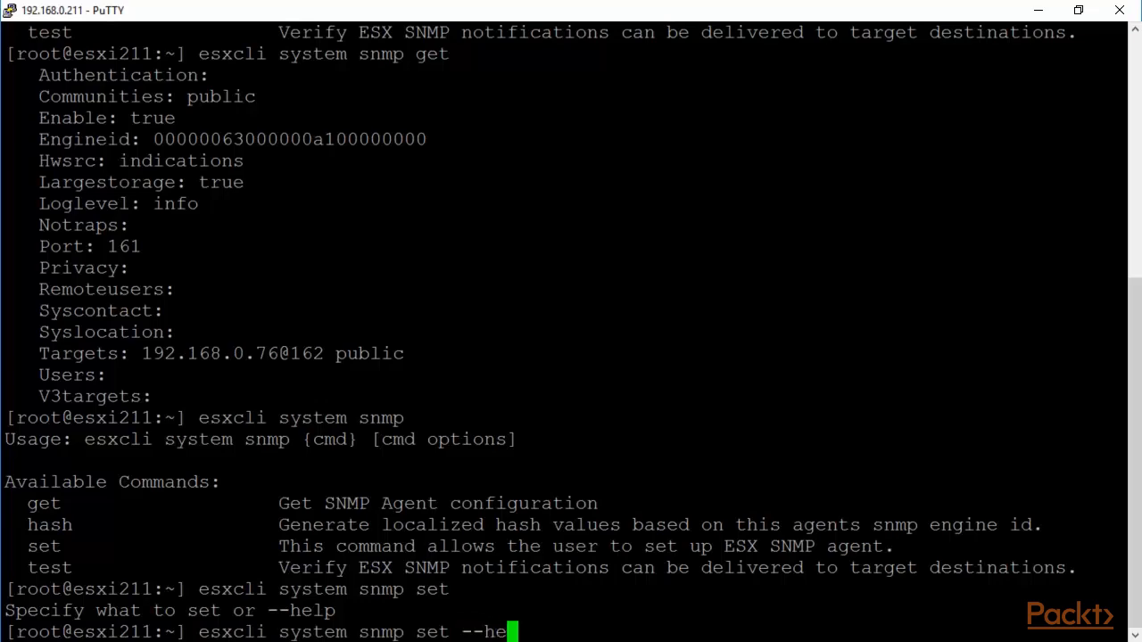
pyautogui.press('Return')
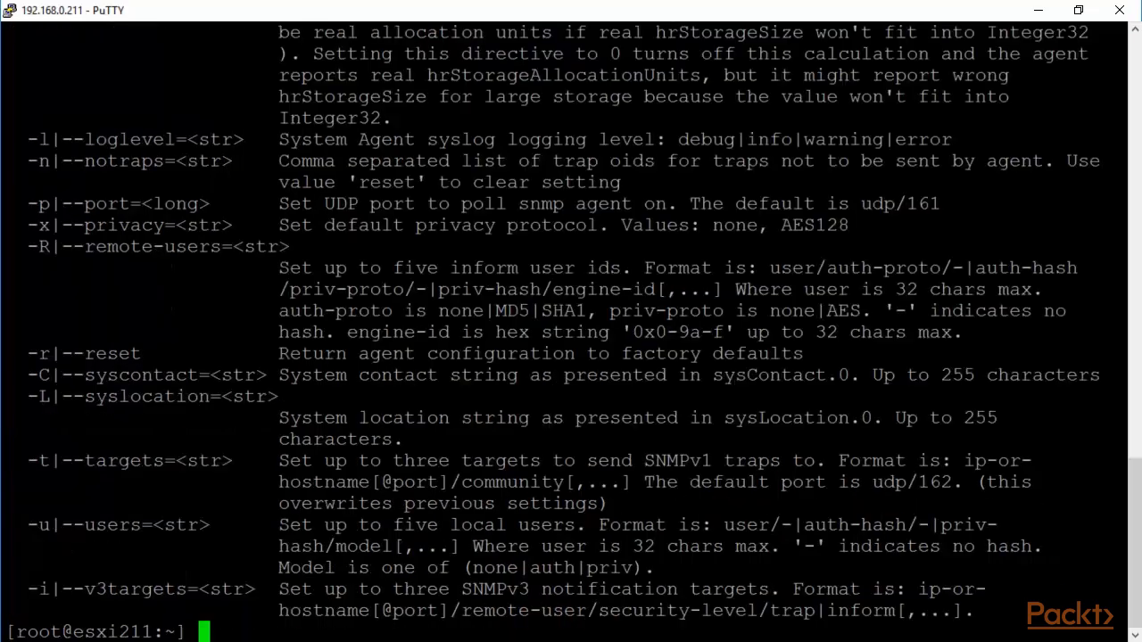
pyautogui.press('Up')
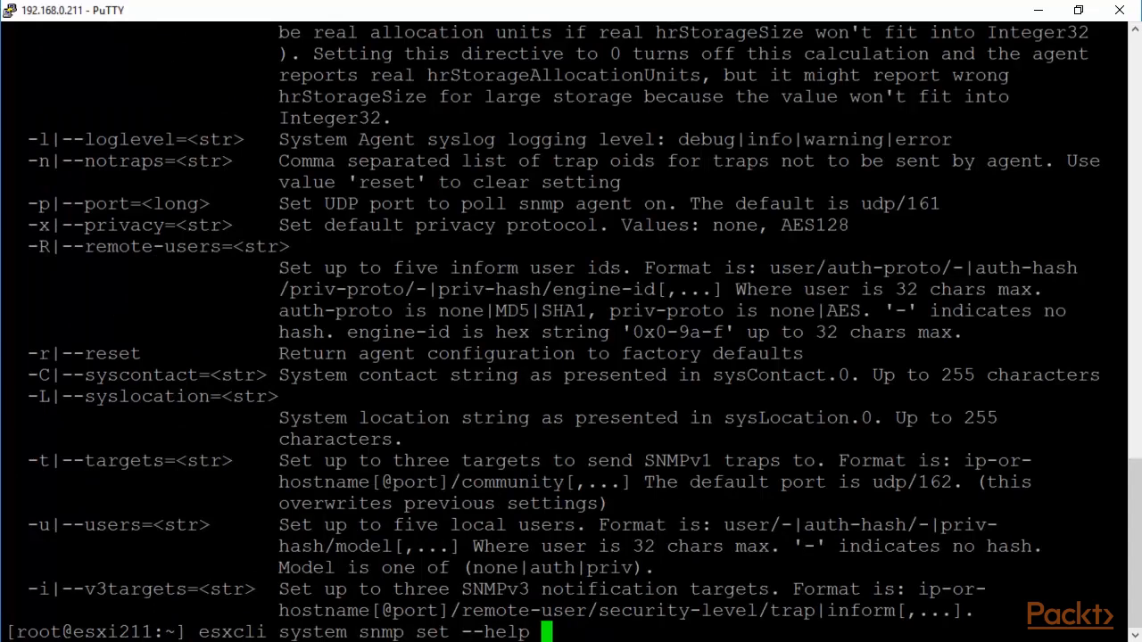
pyautogui.write('| more')
pyautogui.press('Return')
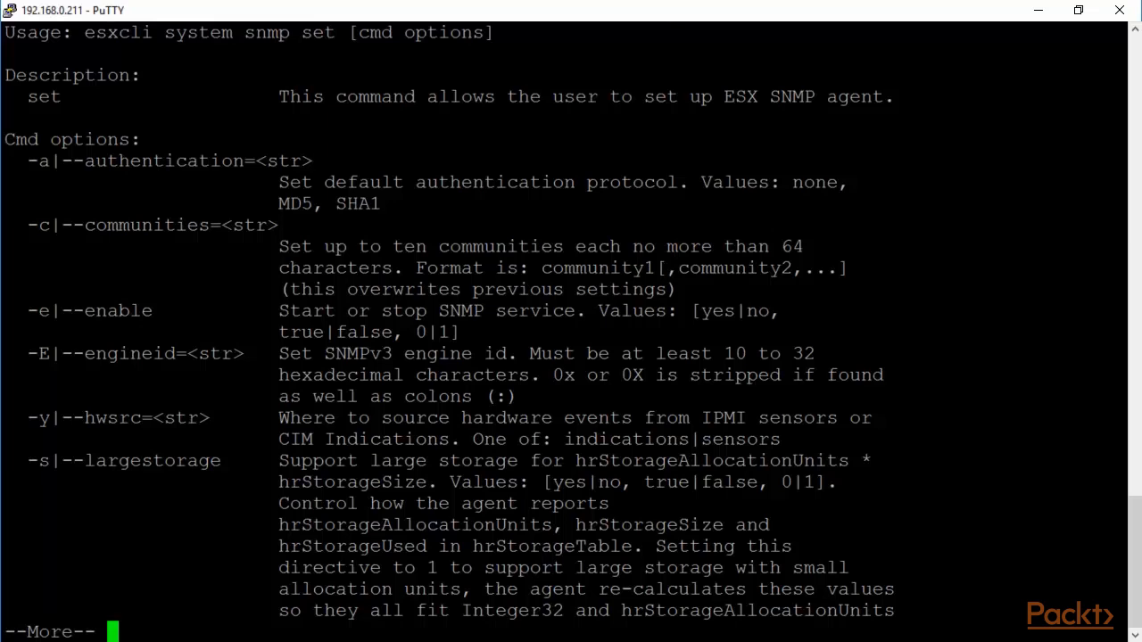
# Step: Highlight the SNMPv3 engineid and hwsrc option descriptions, then advance to the next help page
pyautogui.doubleClick(358, 353)
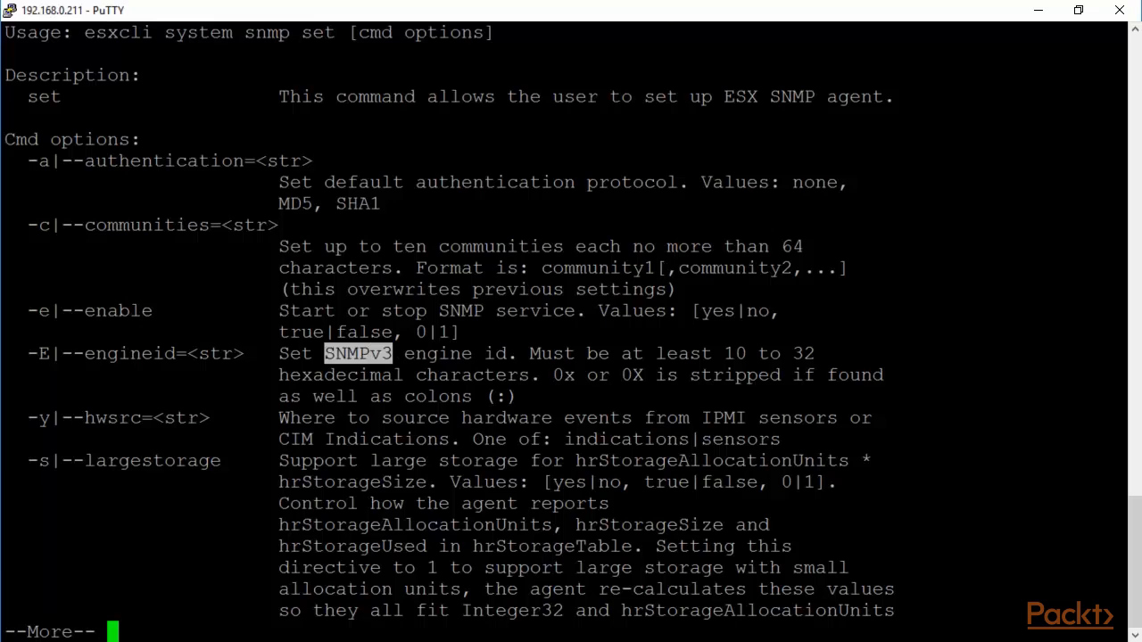
pyautogui.moveTo(279, 418); pyautogui.dragTo(826, 441)
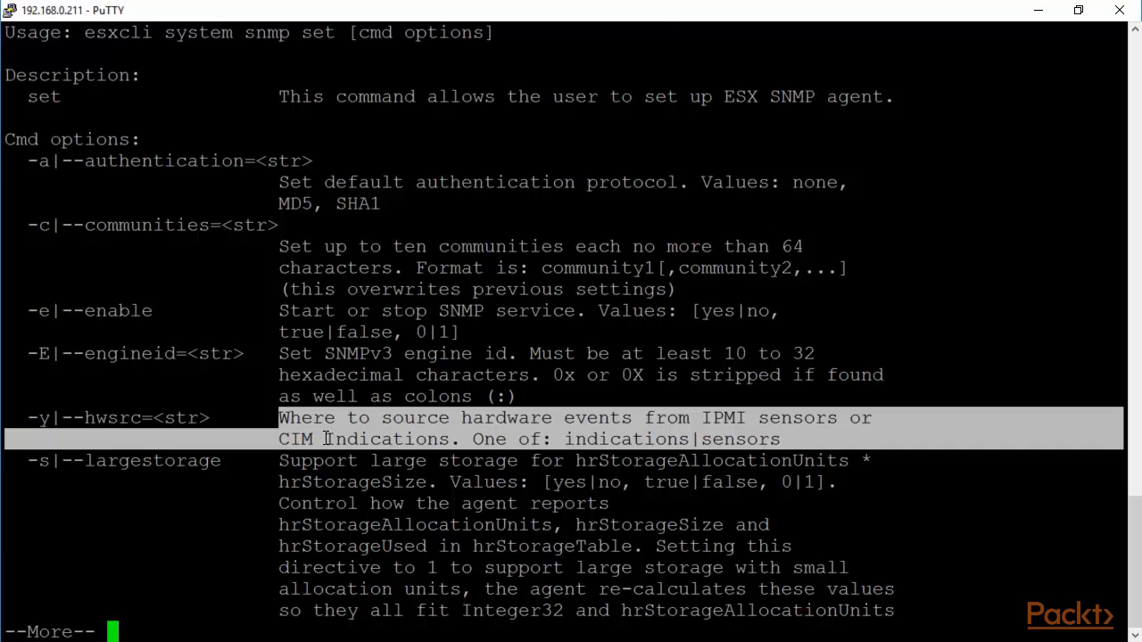
pyautogui.click(279, 461)
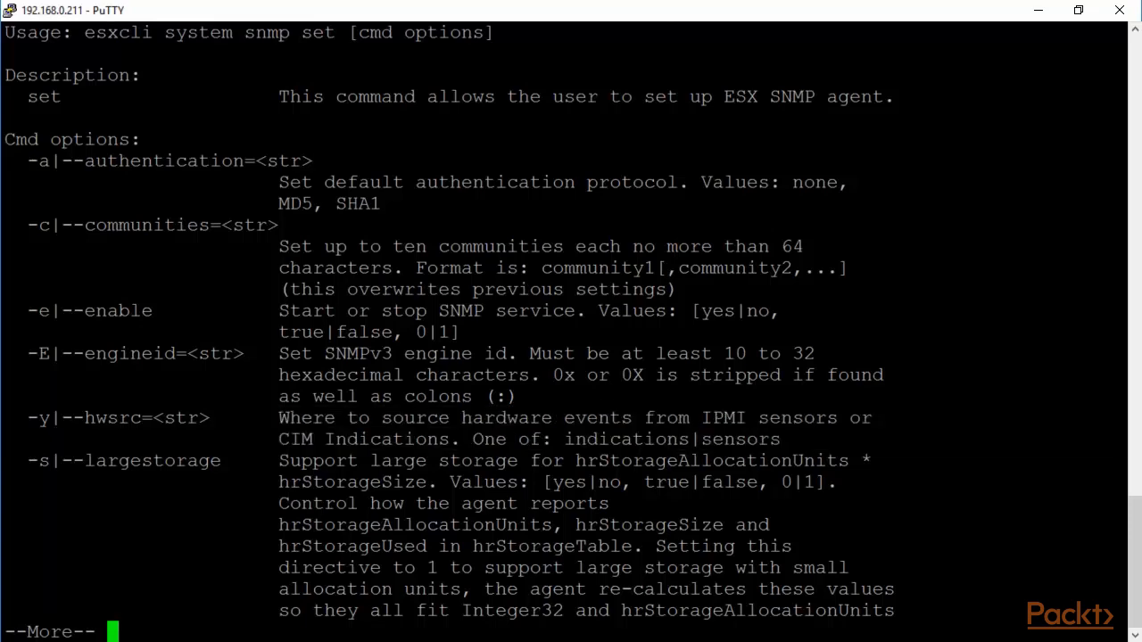
pyautogui.press('space')
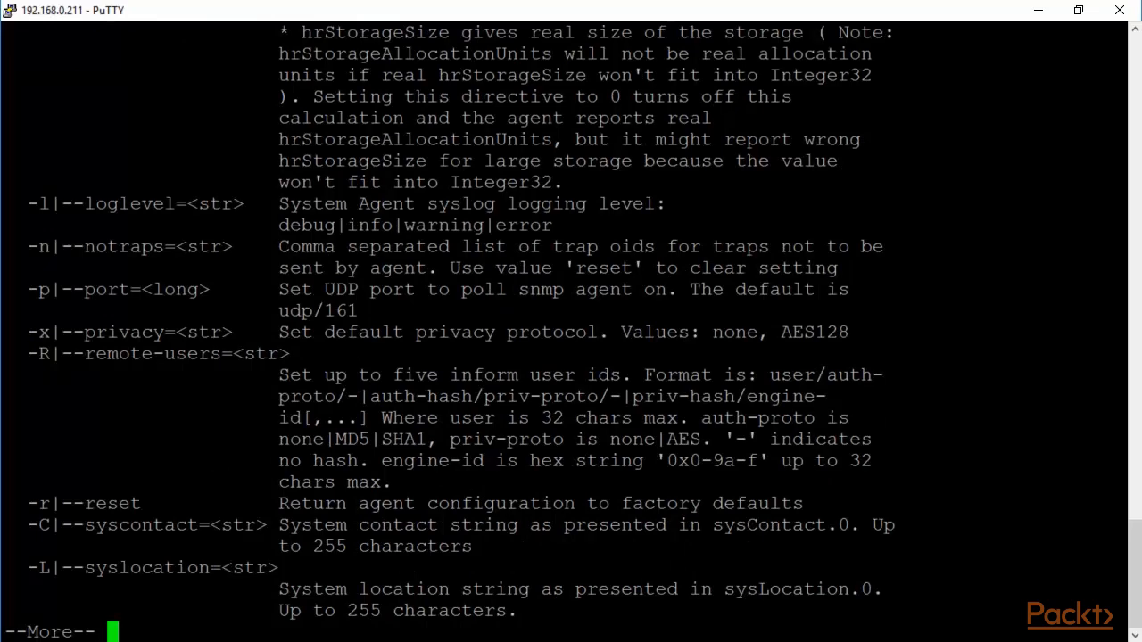
pyautogui.moveTo(268, 204); pyautogui.dragTo(573, 223)
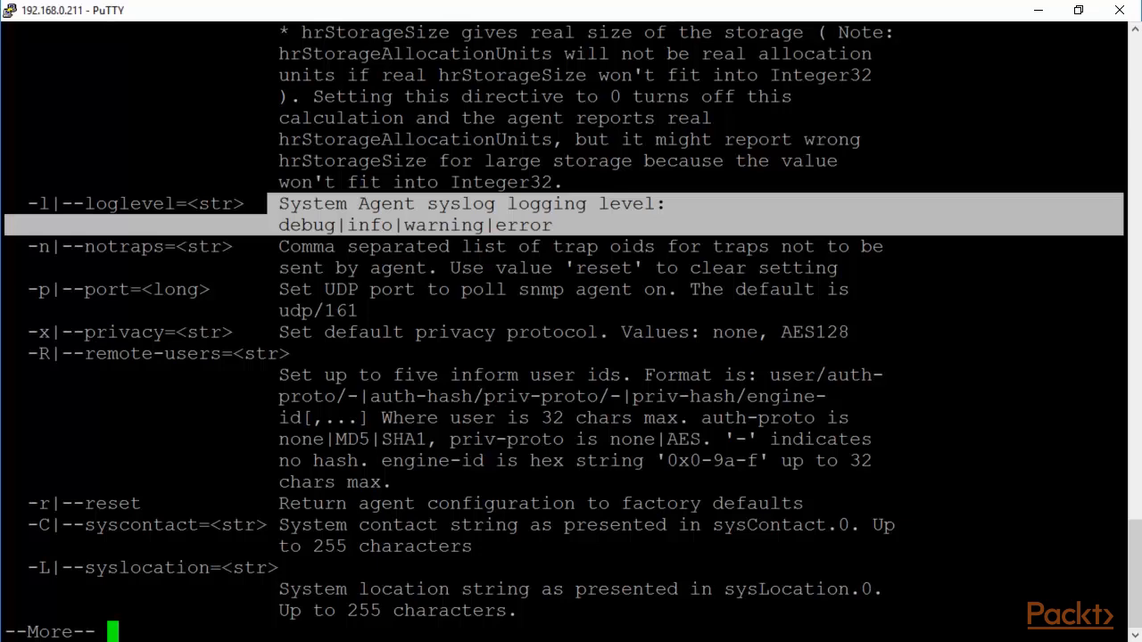
pyautogui.moveTo(248, 291); pyautogui.dragTo(457, 309)
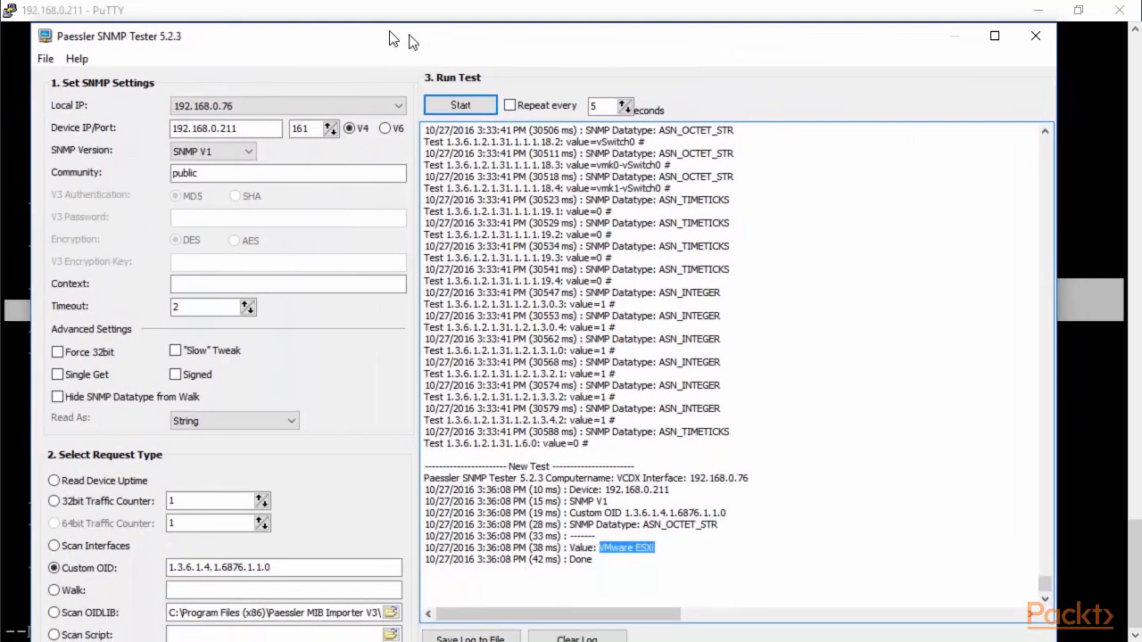
# Step: Reposition SNMP Tester, select its port value 161, and bring PuTTY back in front
pyautogui.moveTo(410, 35); pyautogui.dragTo(390, 31)
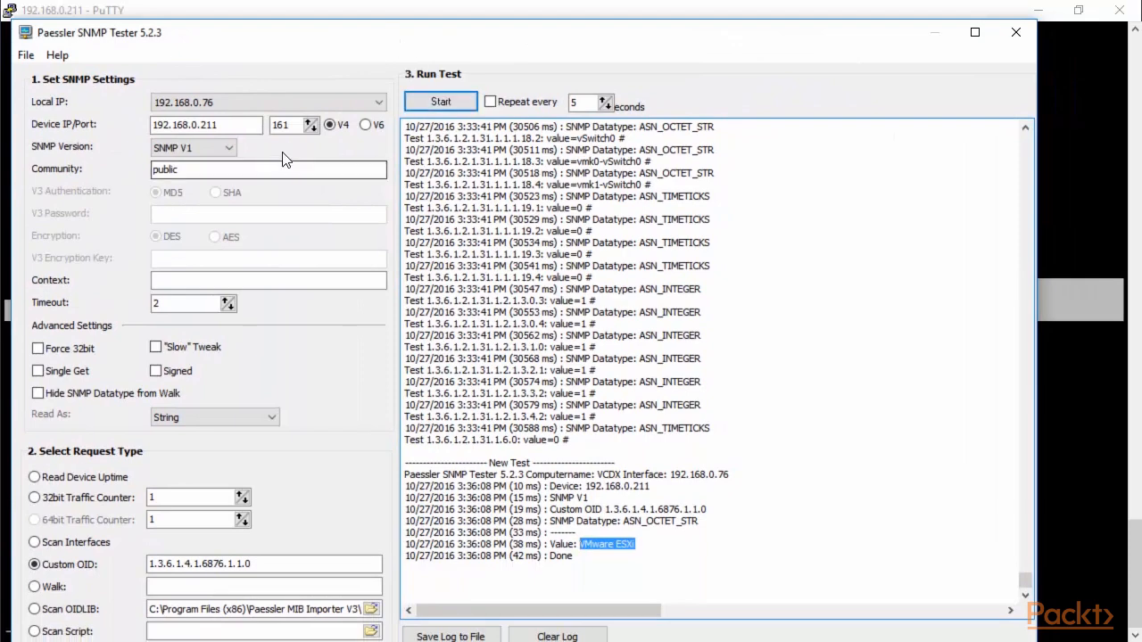
pyautogui.click(292, 125)
pyautogui.doubleClick(292, 125)
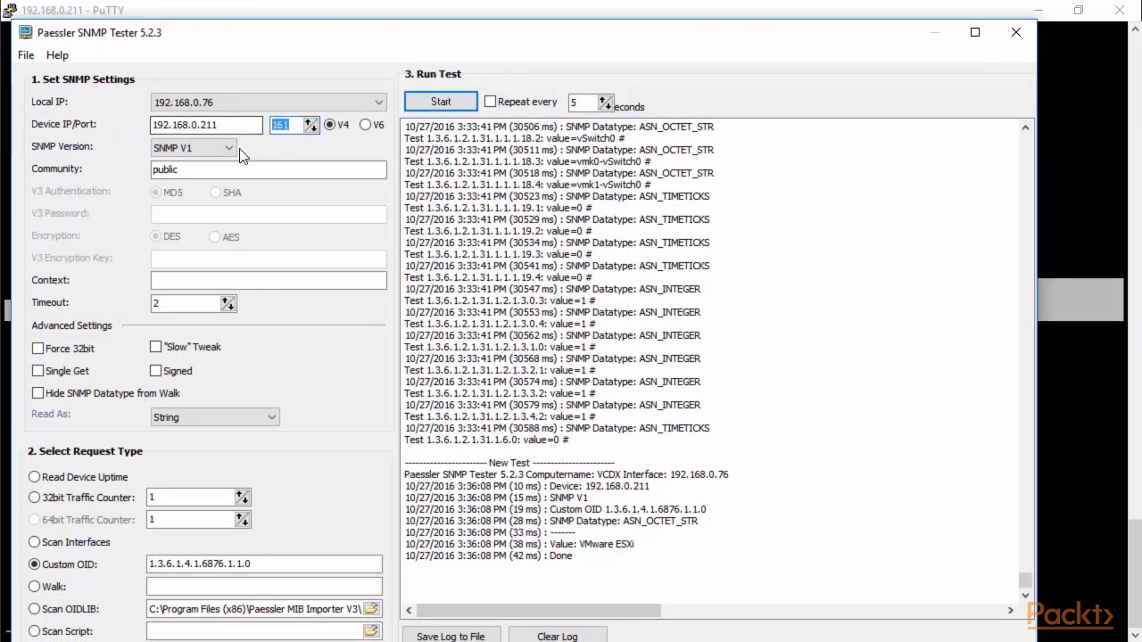
pyautogui.moveTo(668, 10); pyautogui.dragTo(573, 66)
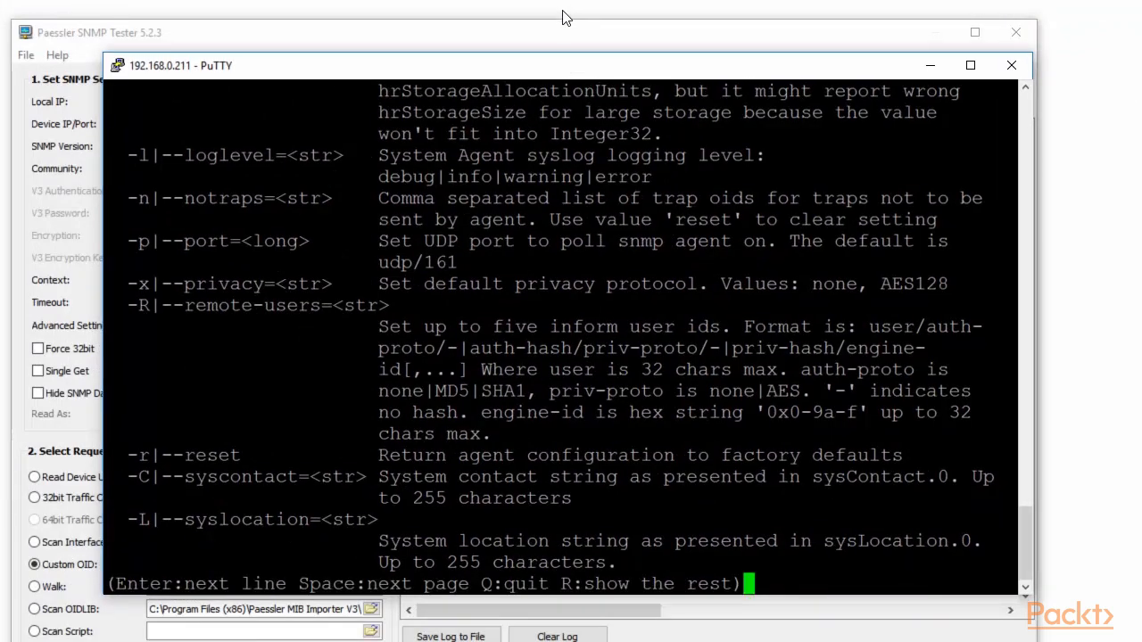
pyautogui.click(543, 36)
# Step: Maximize PuTTY, highlight the --reset entry, then show the remaining help through --targets
pyautogui.moveTo(487, 35); pyautogui.dragTo(0, 157)
pyautogui.click(971, 65)
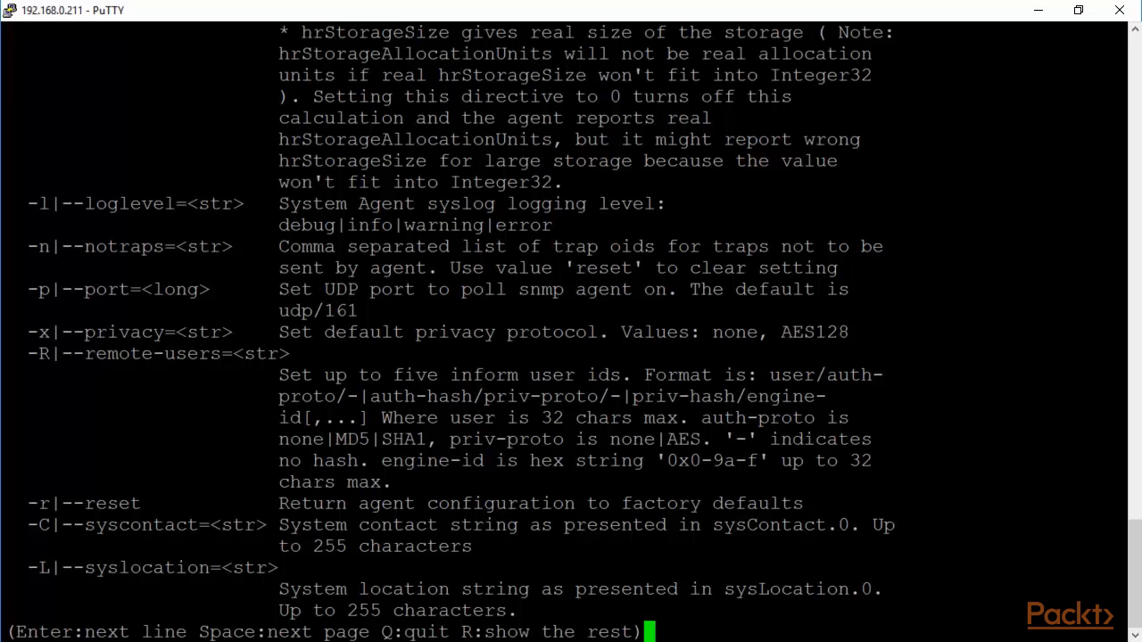
pyautogui.moveTo(153, 503); pyautogui.dragTo(808, 503)
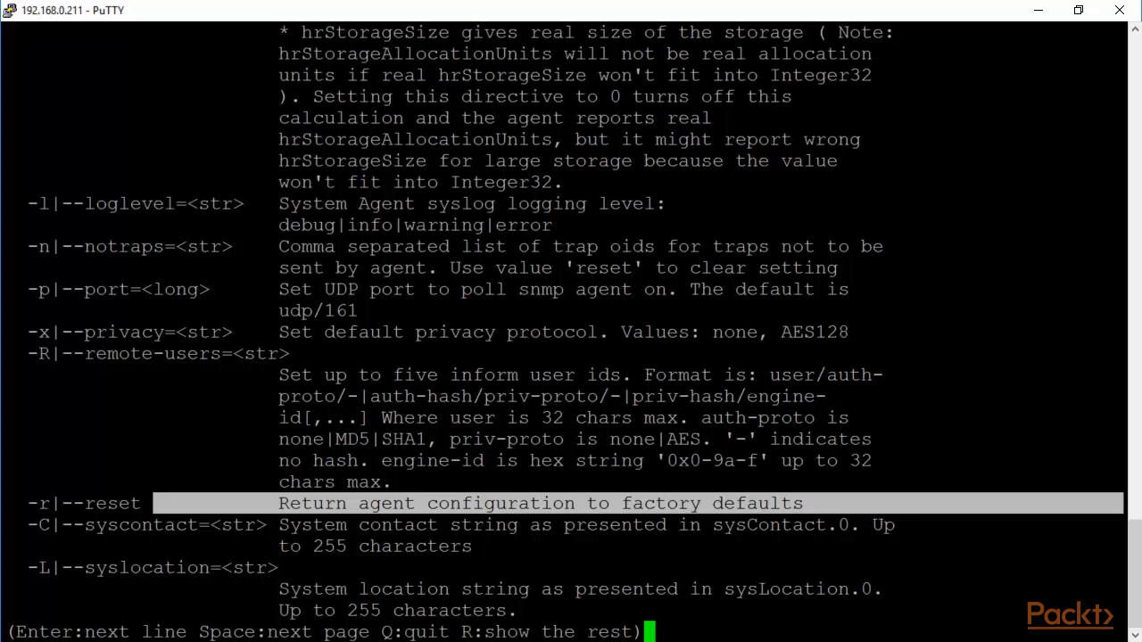
pyautogui.press('r')
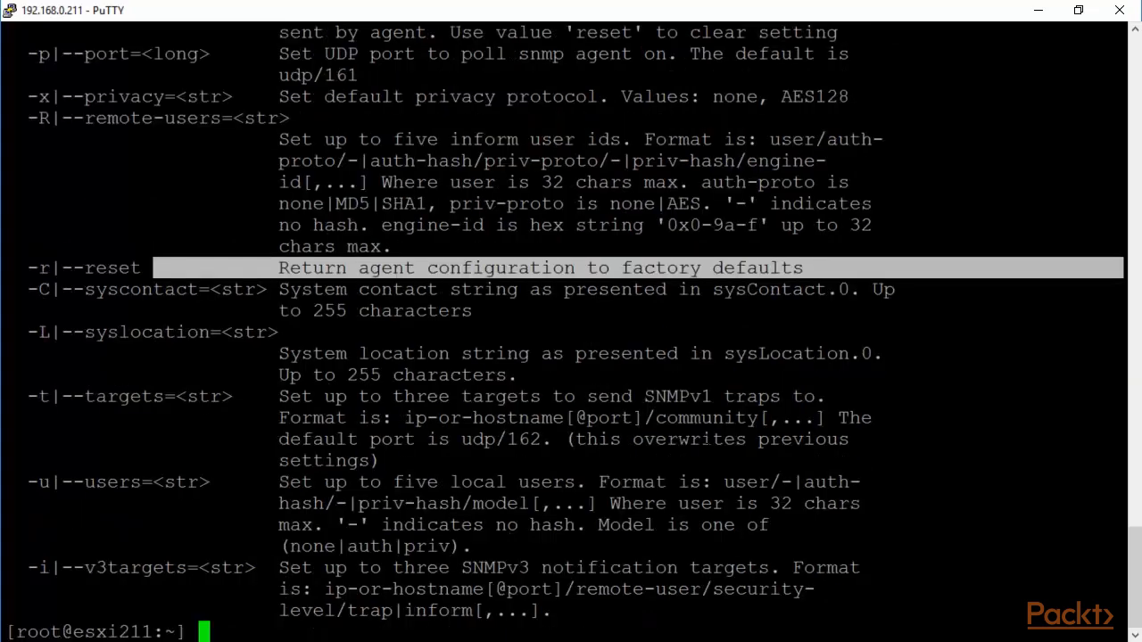
pyautogui.moveTo(281, 397); pyautogui.dragTo(425, 452)
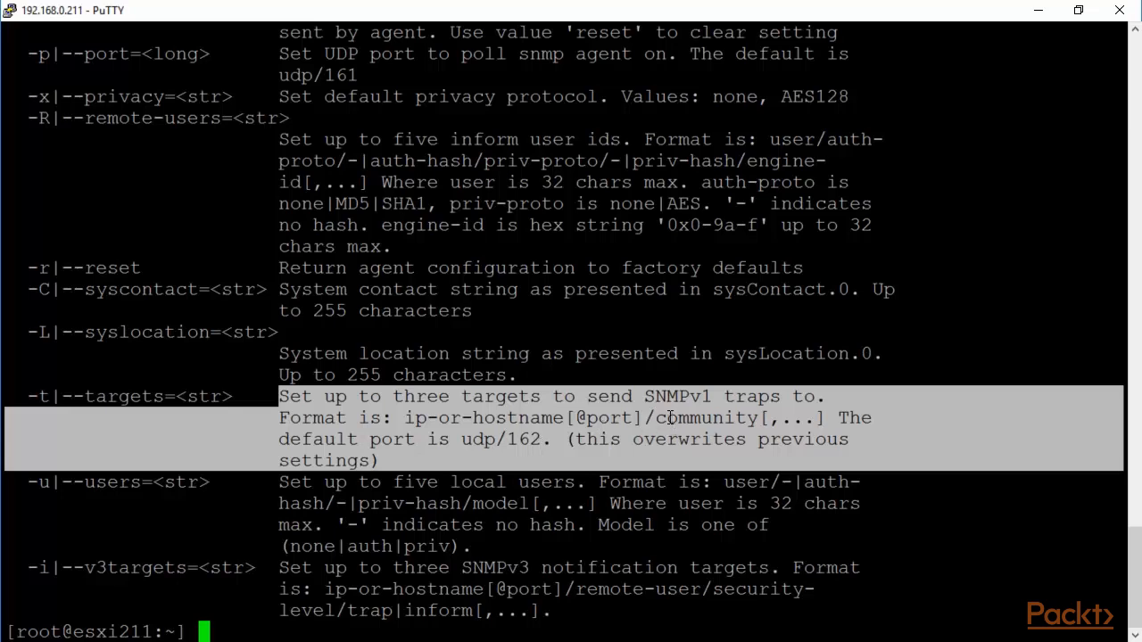
pyautogui.click(332, 499)
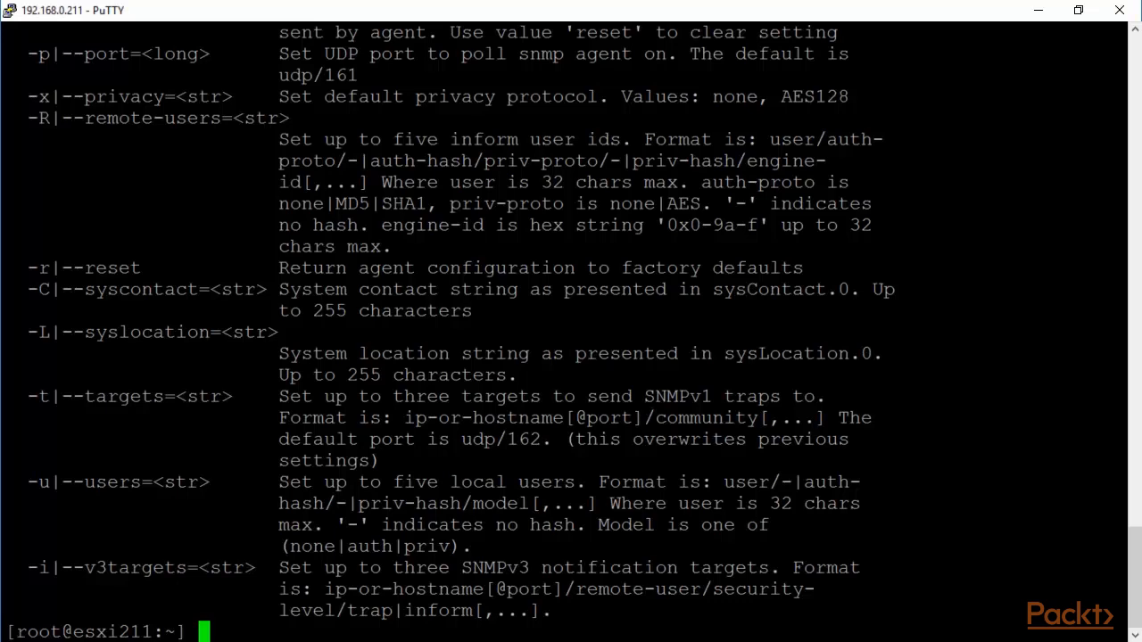
# Step: Reset the SNMP agent to defaults with 'esxcli system snmp set -r'
pyautogui.write('esxcl')
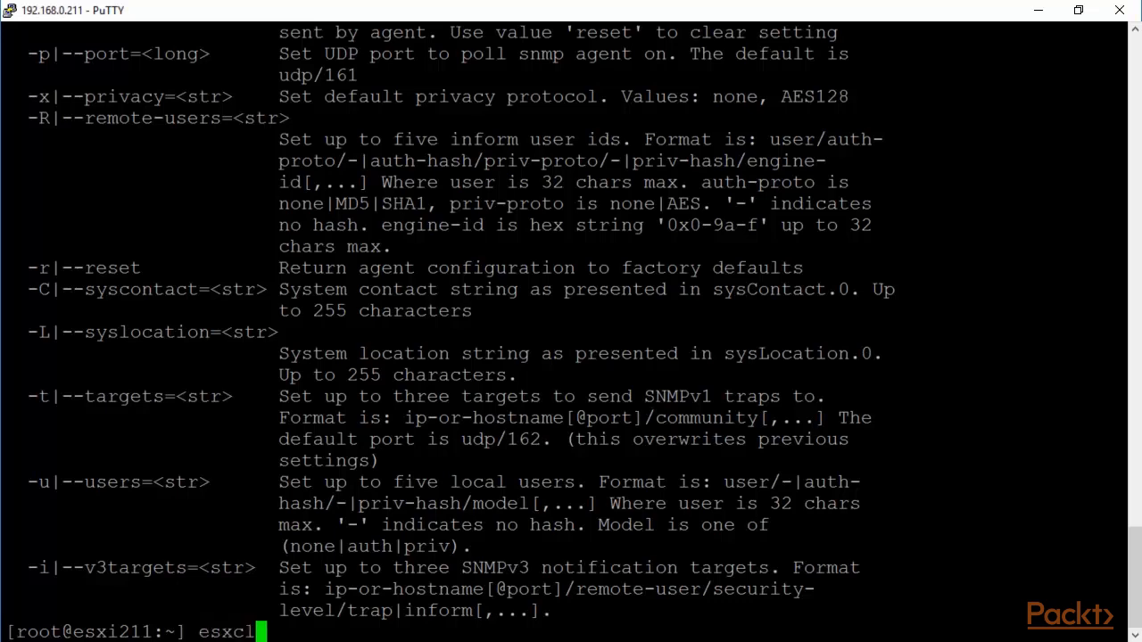
pyautogui.write('i system ')
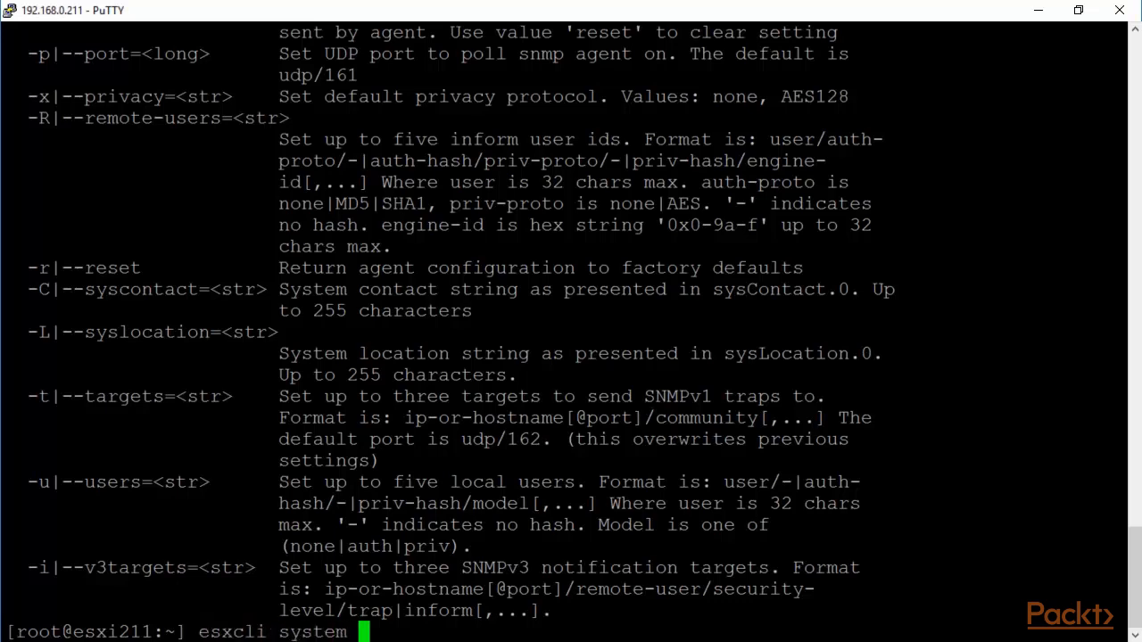
pyautogui.write('snmp -')
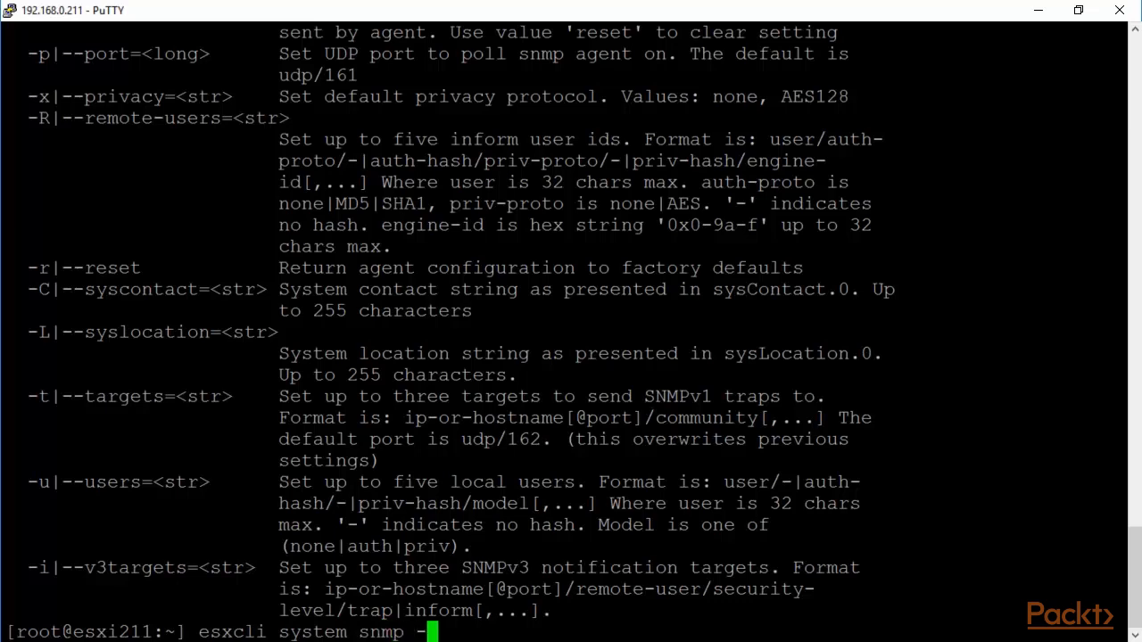
pyautogui.press('BackSpace')
pyautogui.write('set -r')
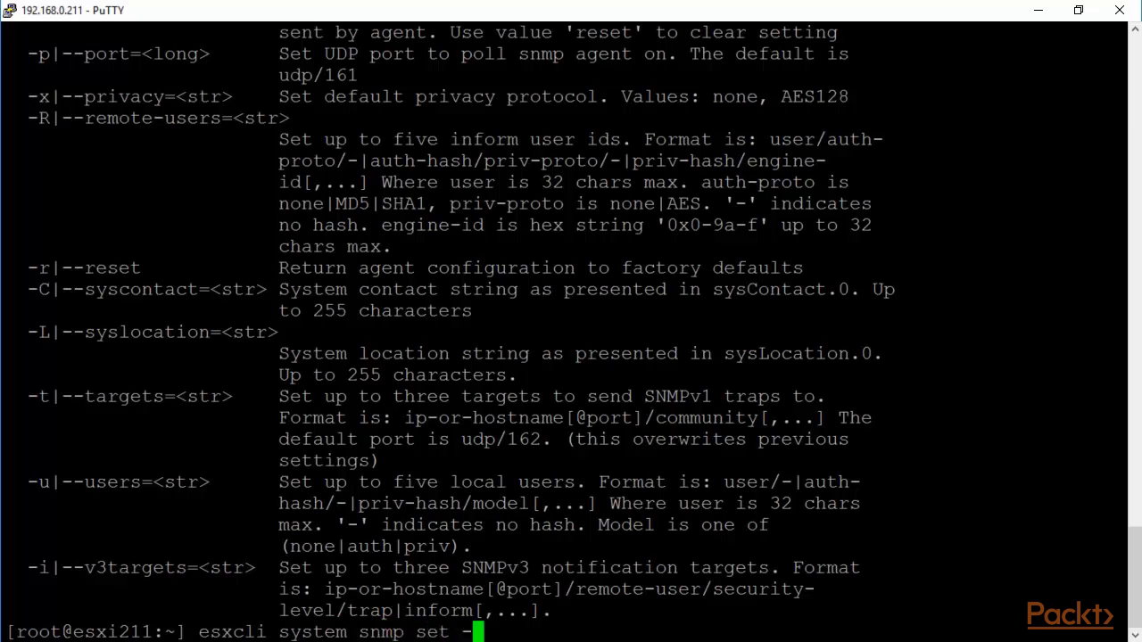
pyautogui.press('Return')
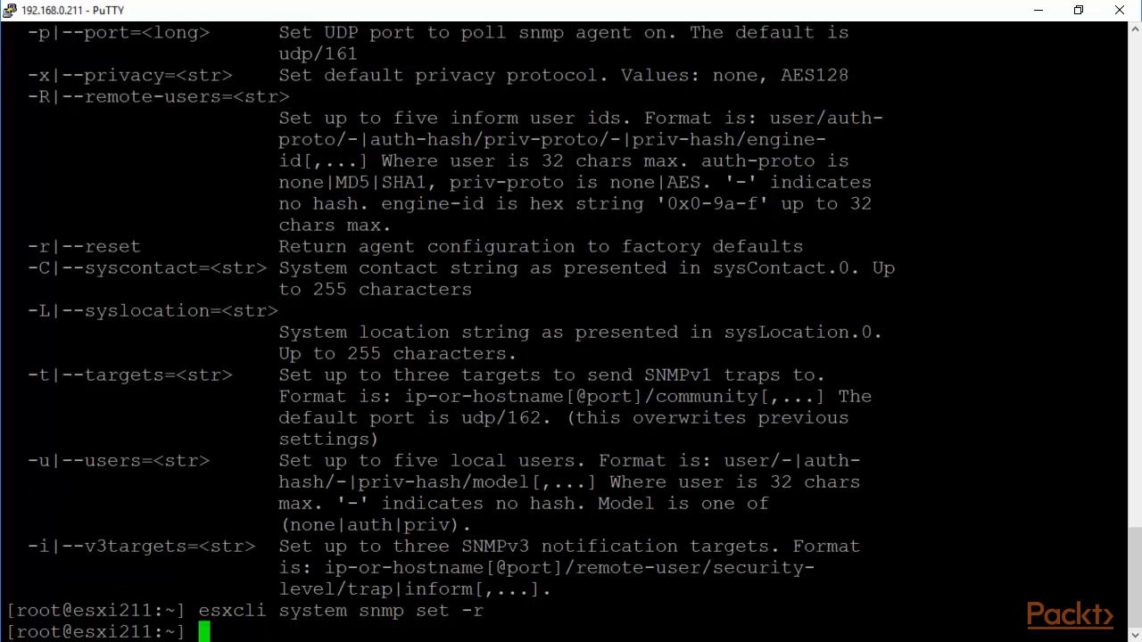
# Step: Disable the SNMP agent with 'esxcli system snmp set -e false'
pyautogui.press('Up')
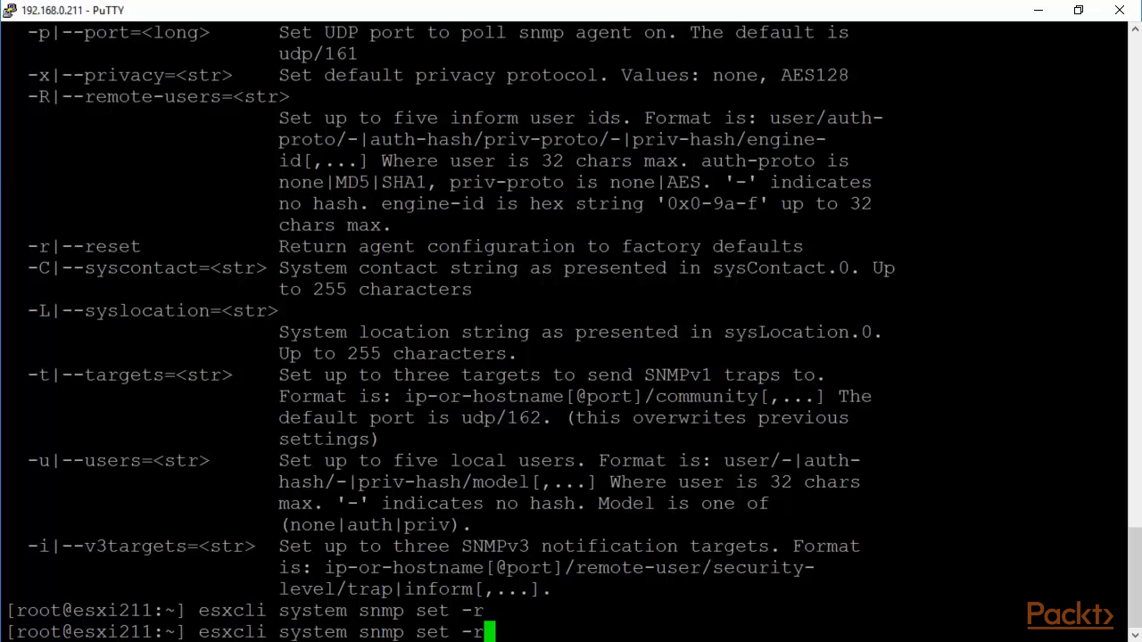
pyautogui.press('BackSpace')
pyautogui.write('e')
pyautogui.write(' false')
pyautogui.press('Return')
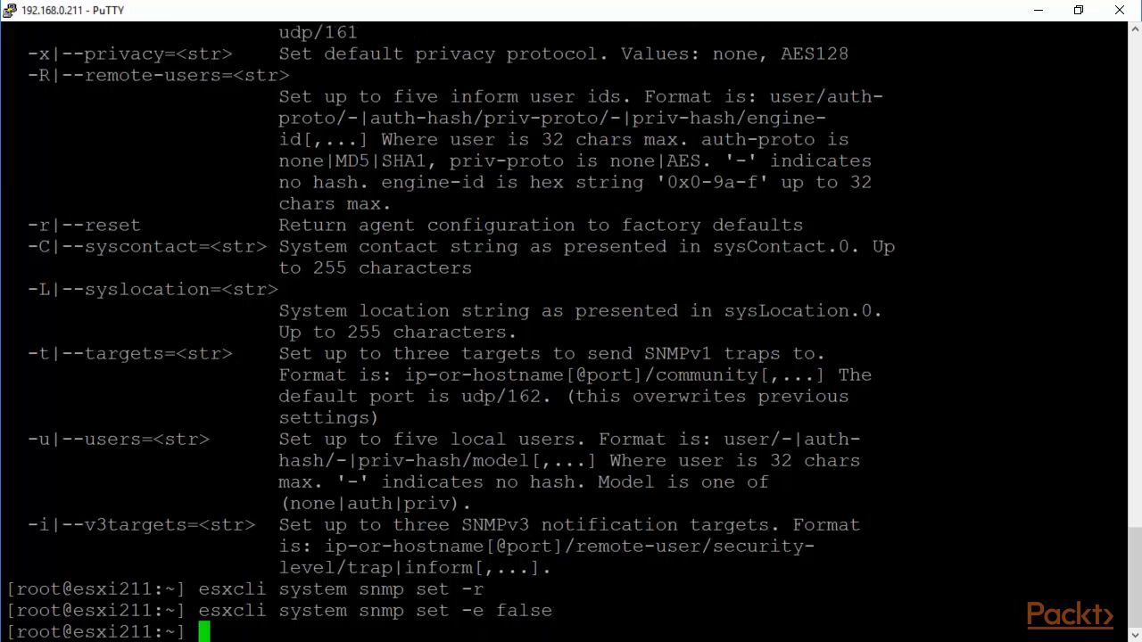
# Step: Set the SNMP community with 'esxcli system snmp set --communities public'
pyautogui.press('Return')
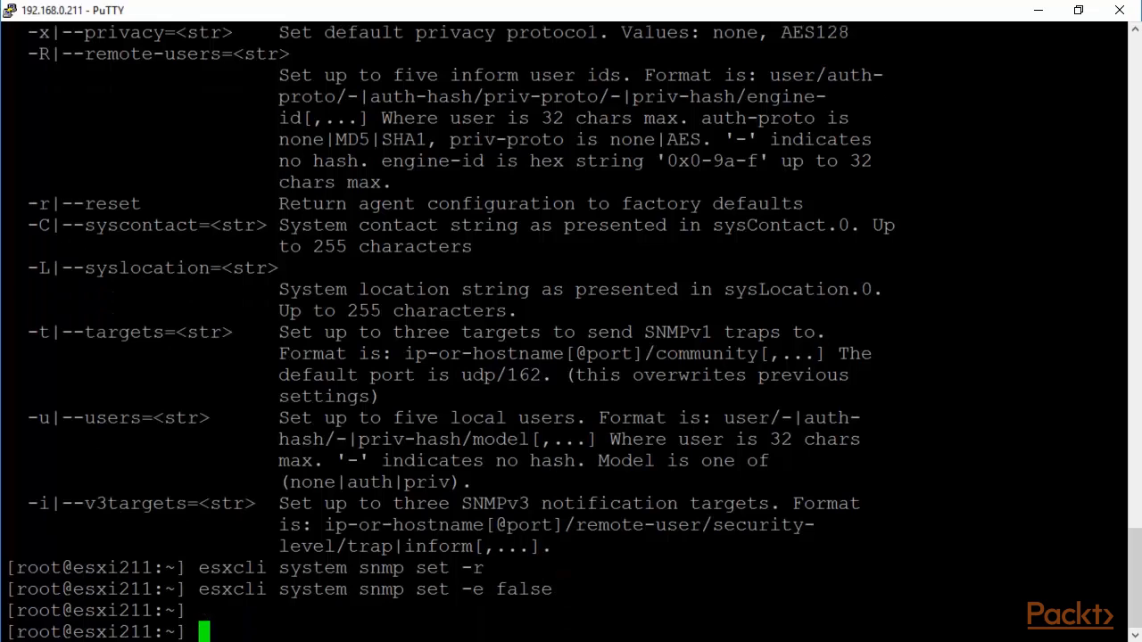
pyautogui.press('Up')
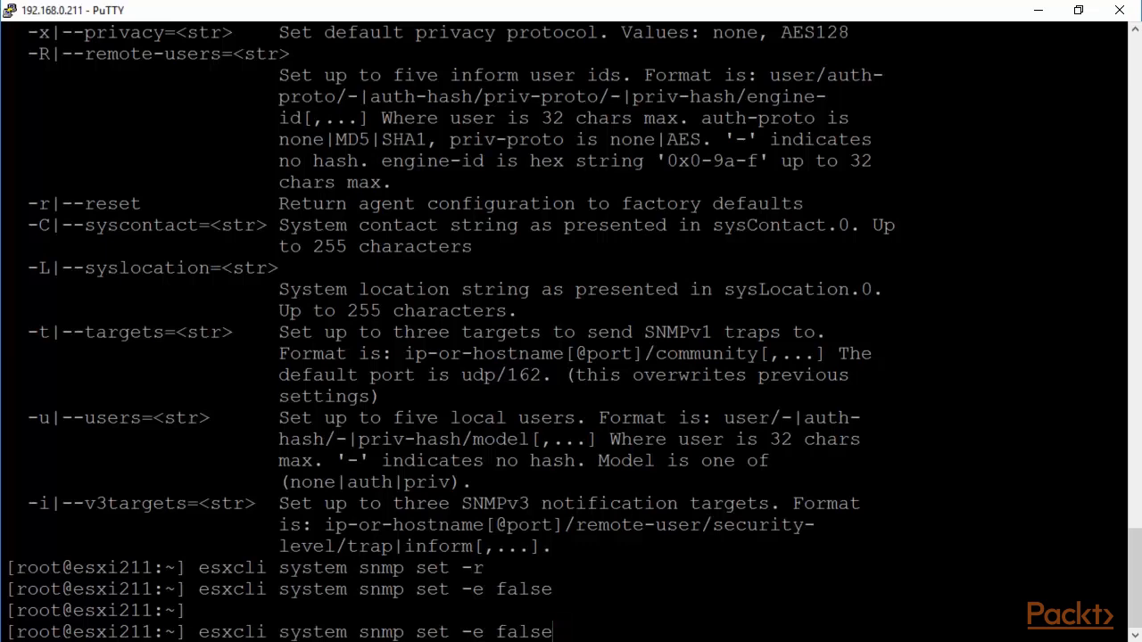
pyautogui.press('BackSpace')
pyautogui.press('BackSpace')
pyautogui.press('BackSpace')
pyautogui.press('BackSpace')
pyautogui.press('BackSpace')
pyautogui.press('BackSpace')
pyautogui.press('BackSpace')
pyautogui.write('communit')
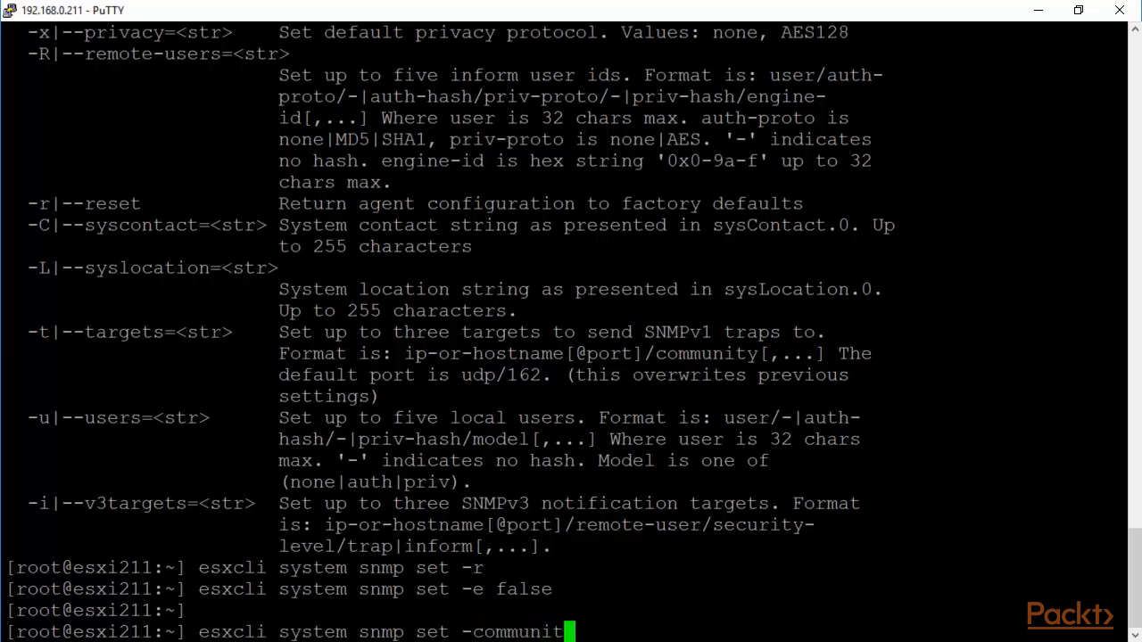
pyautogui.write('ies p')
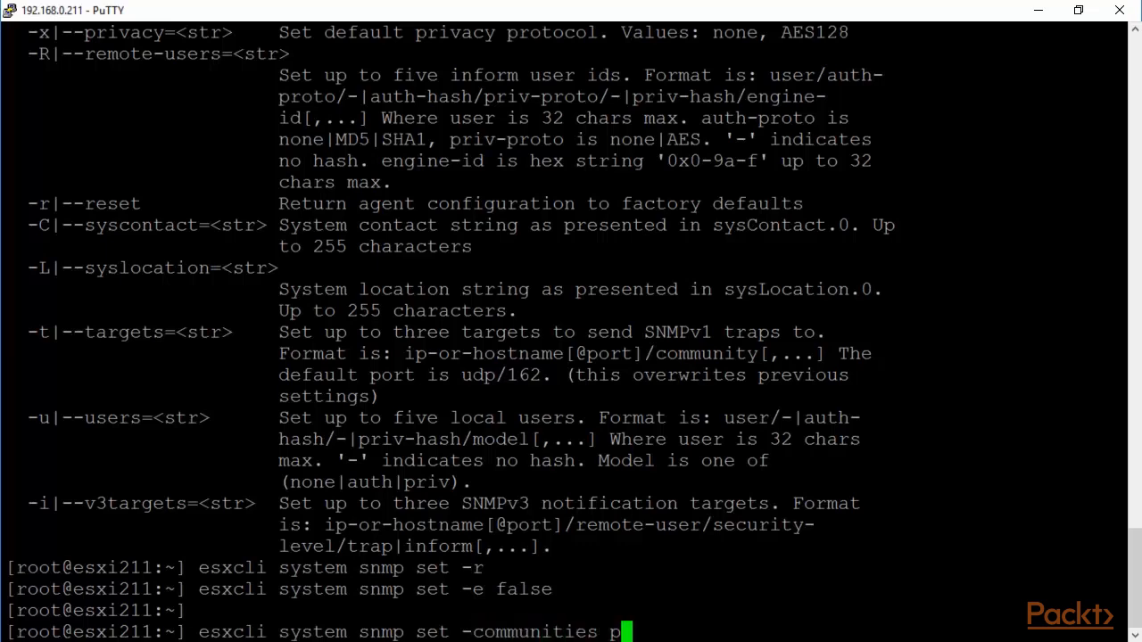
pyautogui.write('ublic')
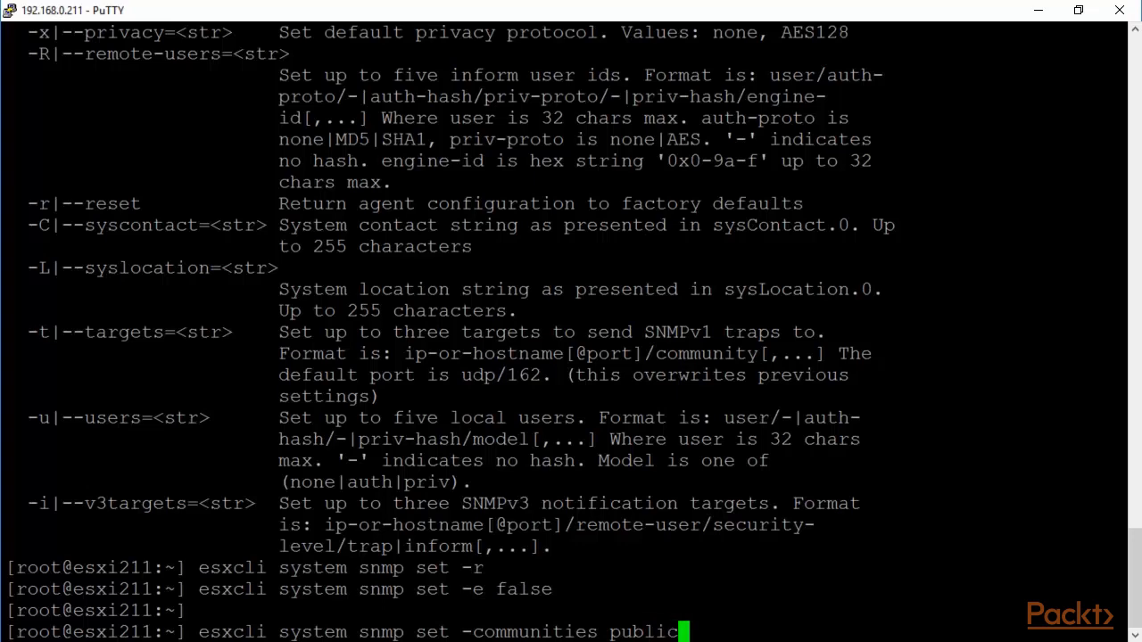
pyautogui.press('Return')
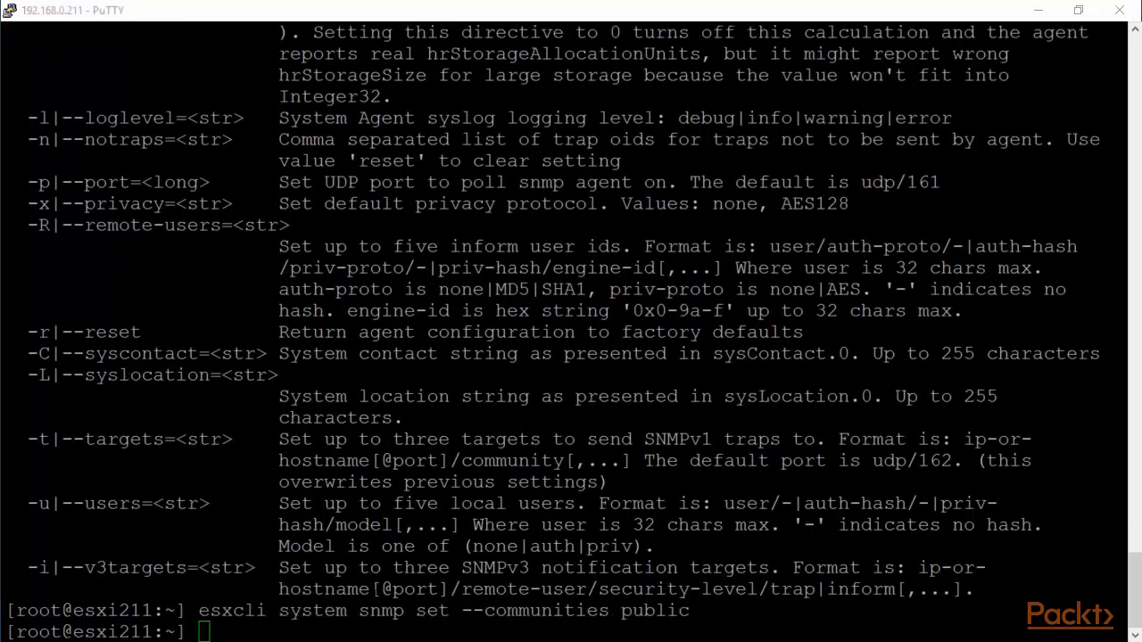
# Step: Set the SNMP trap target to 192.168.0.76@162/public and enable the agent with -e true
pyautogui.hotkey('alt', 'Tab')
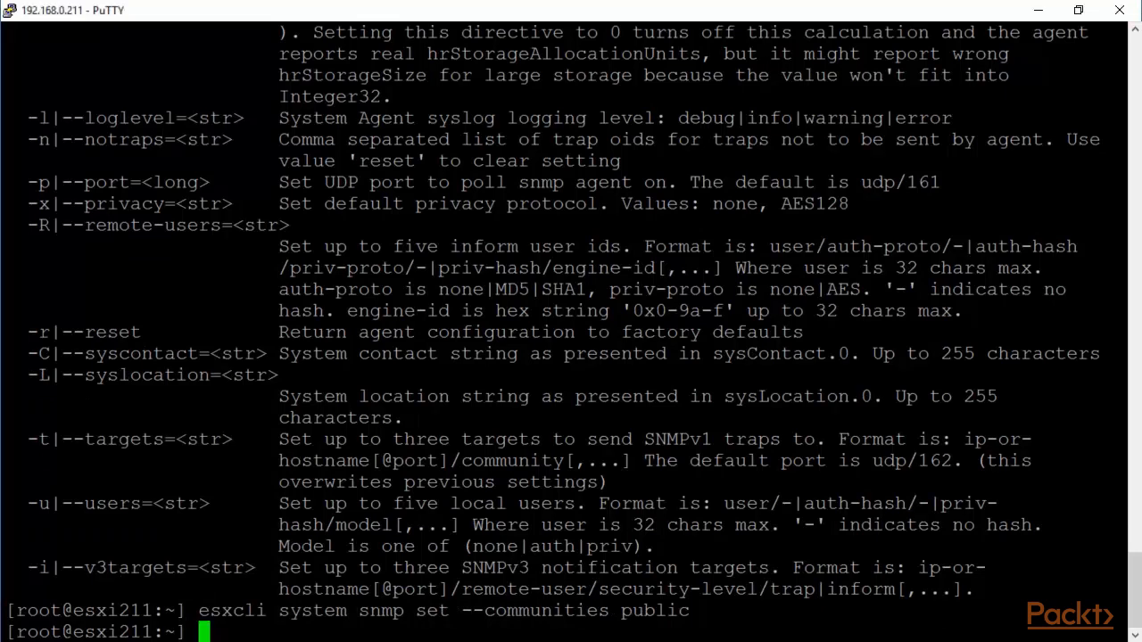
pyautogui.write('esxcli system snmp set --target')
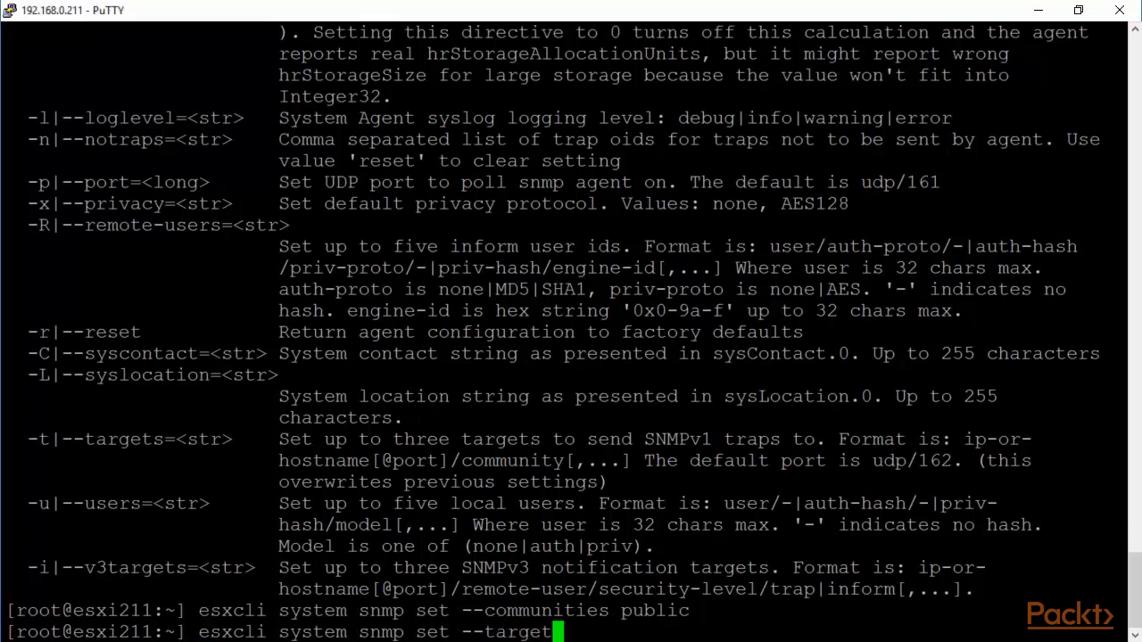
pyautogui.write('s 192.168')
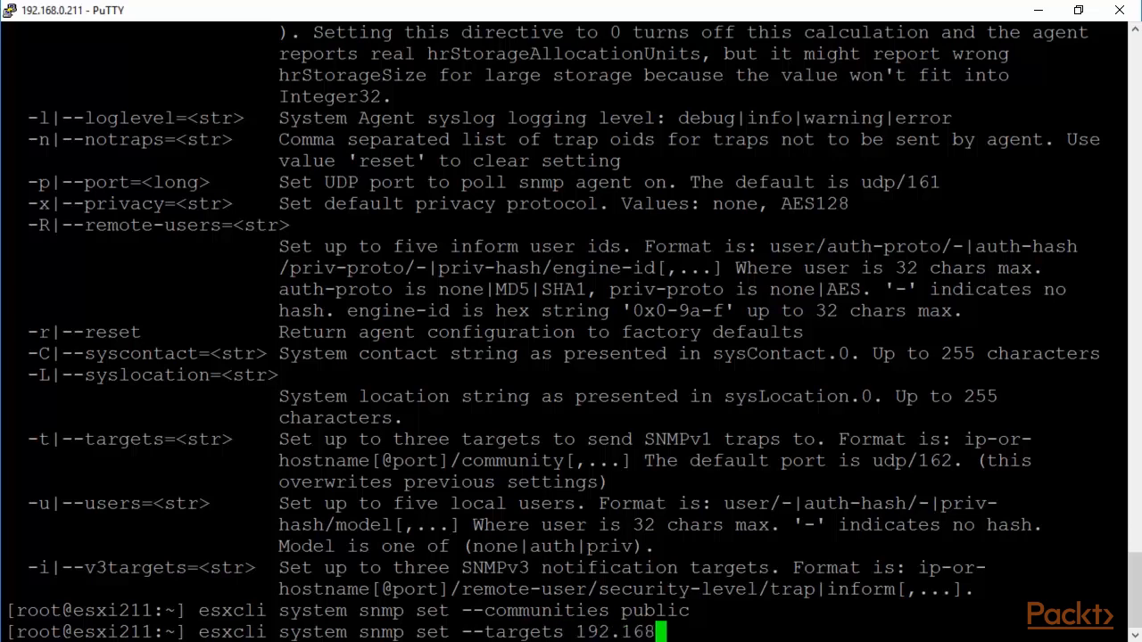
pyautogui.write('.0.76')
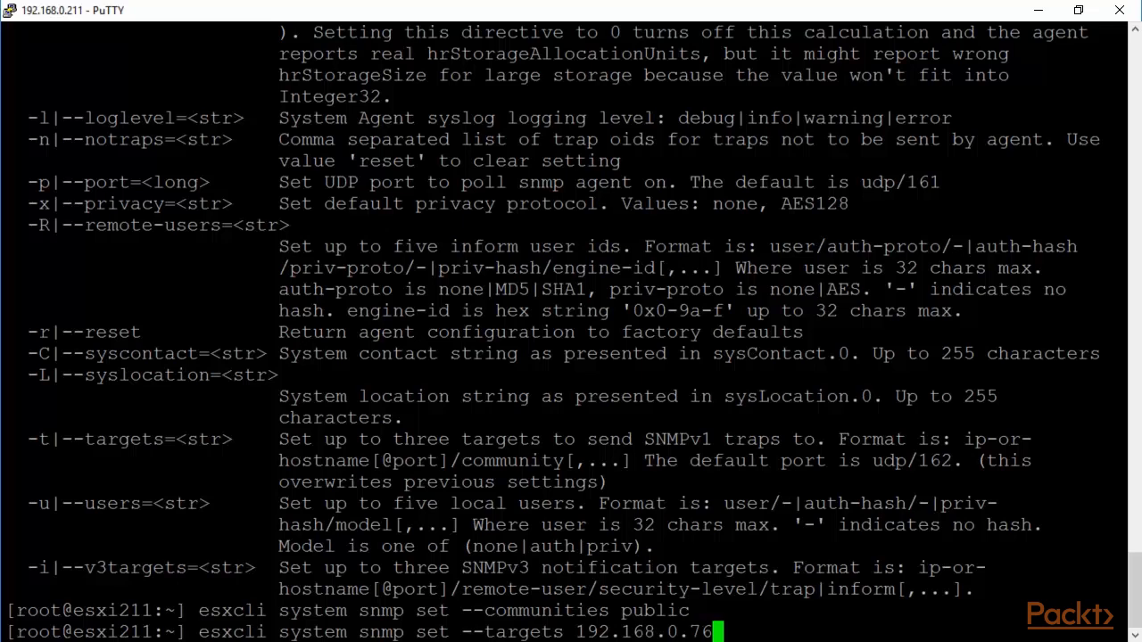
pyautogui.write('@162/p')
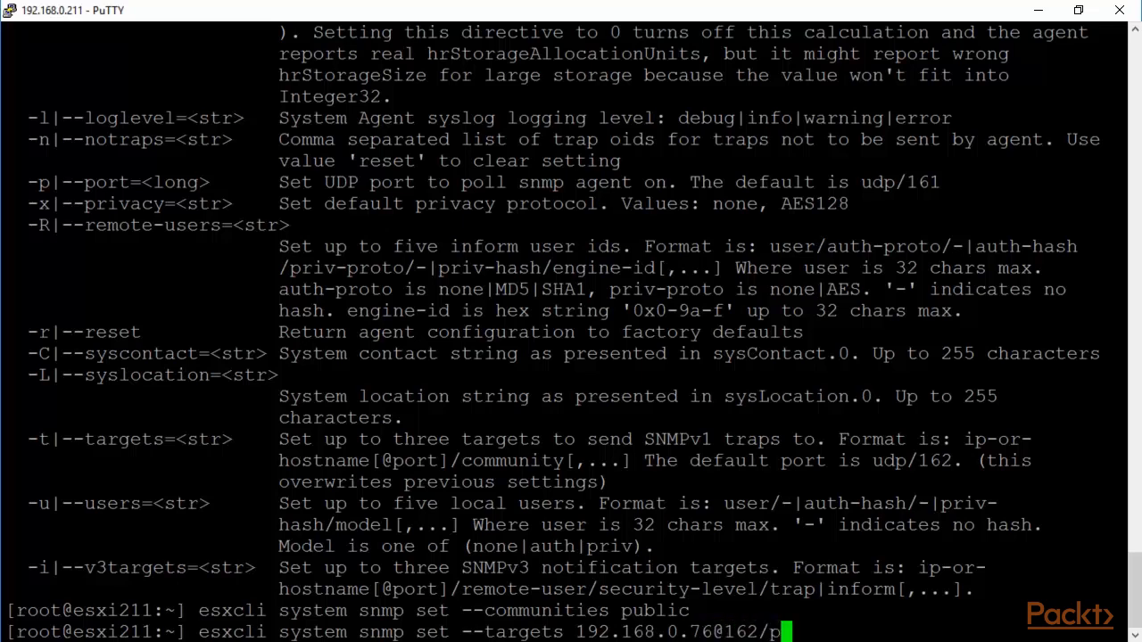
pyautogui.write('ublic')
pyautogui.press('Return')
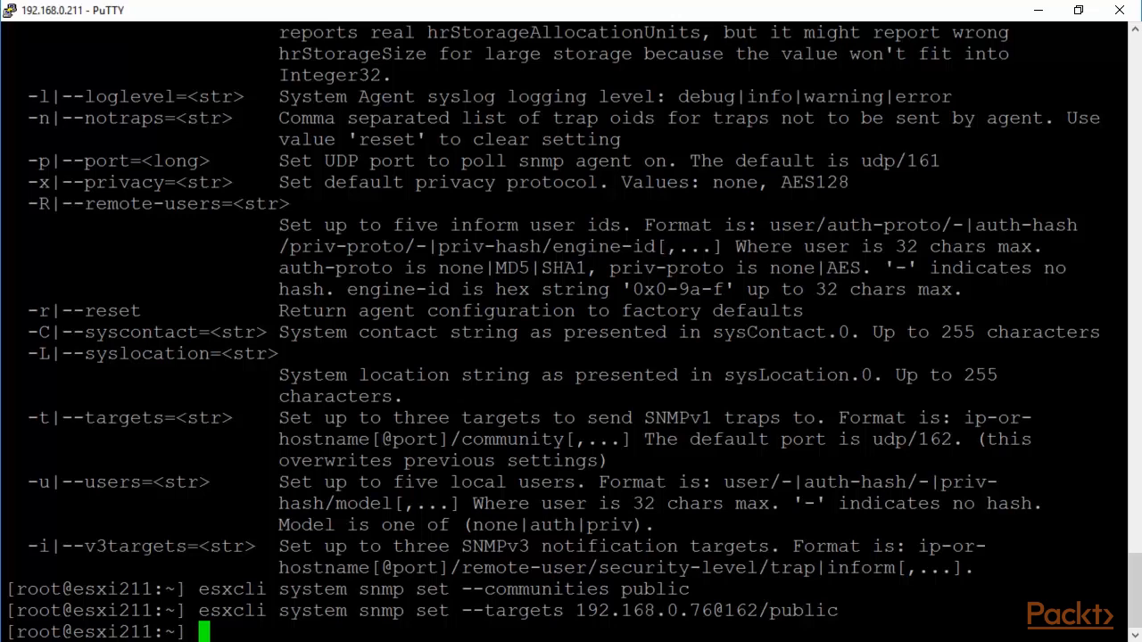
pyautogui.press('Up')
pyautogui.press('Up')
pyautogui.press('Up')
pyautogui.press('Up')
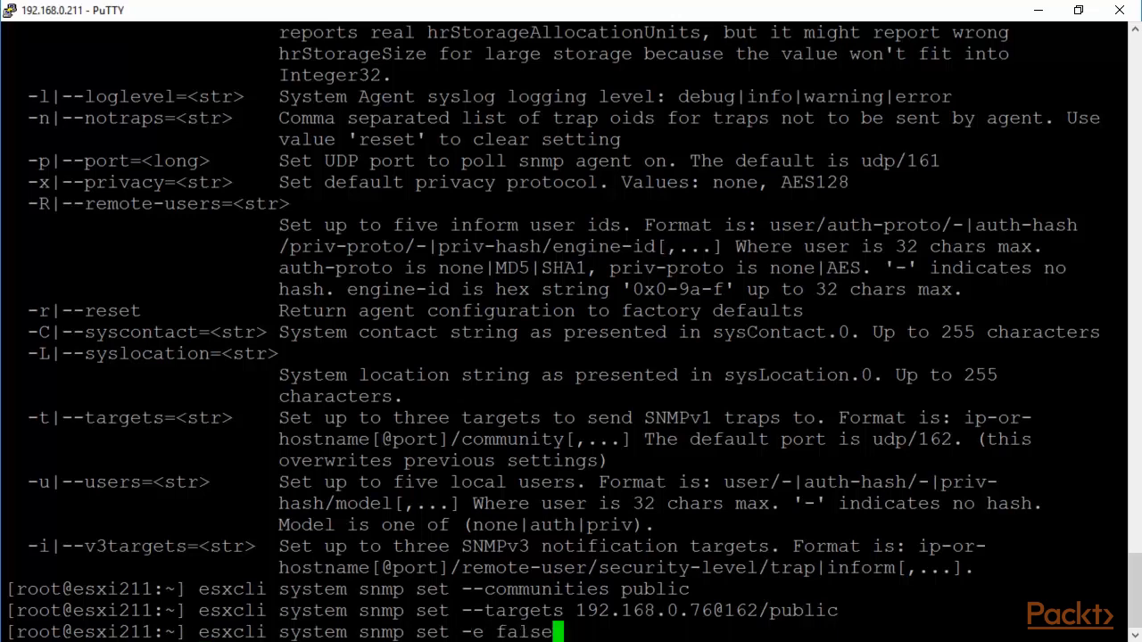
pyautogui.press('BackSpace')
pyautogui.press('BackSpace')
pyautogui.press('BackSpace')
pyautogui.press('BackSpace')
pyautogui.press('BackSpace')
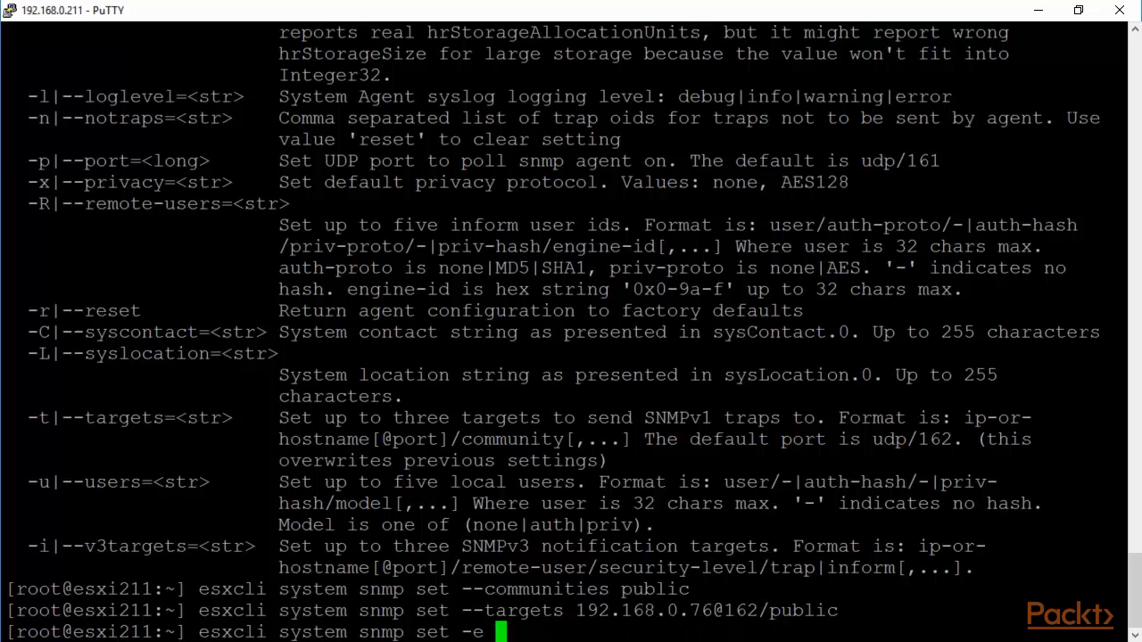
pyautogui.write('tru')
pyautogui.write('e')
pyautogui.press('Return')
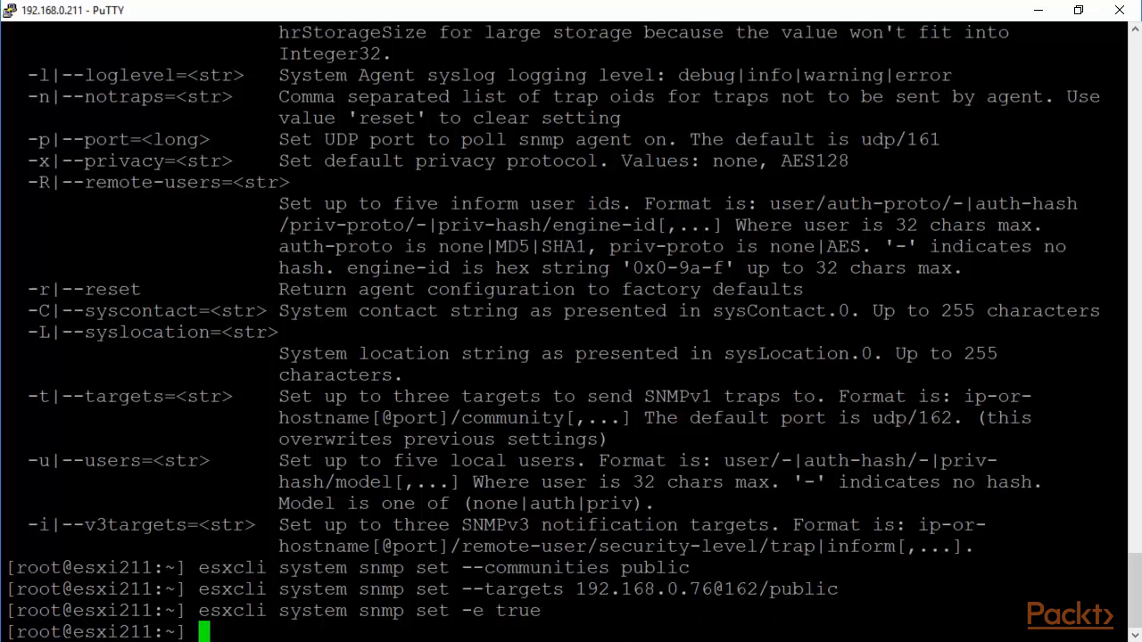
# Step: Restart the SNMP daemon with /etc/init.d/snmpd restart
pyautogui.write('/etc')
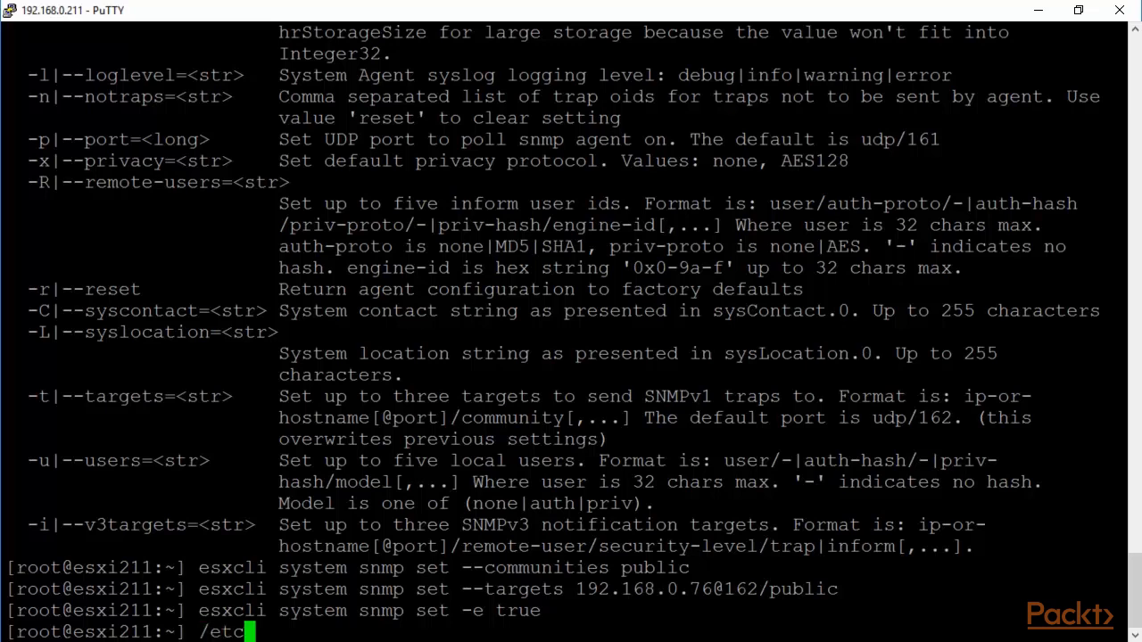
pyautogui.write('/init.d')
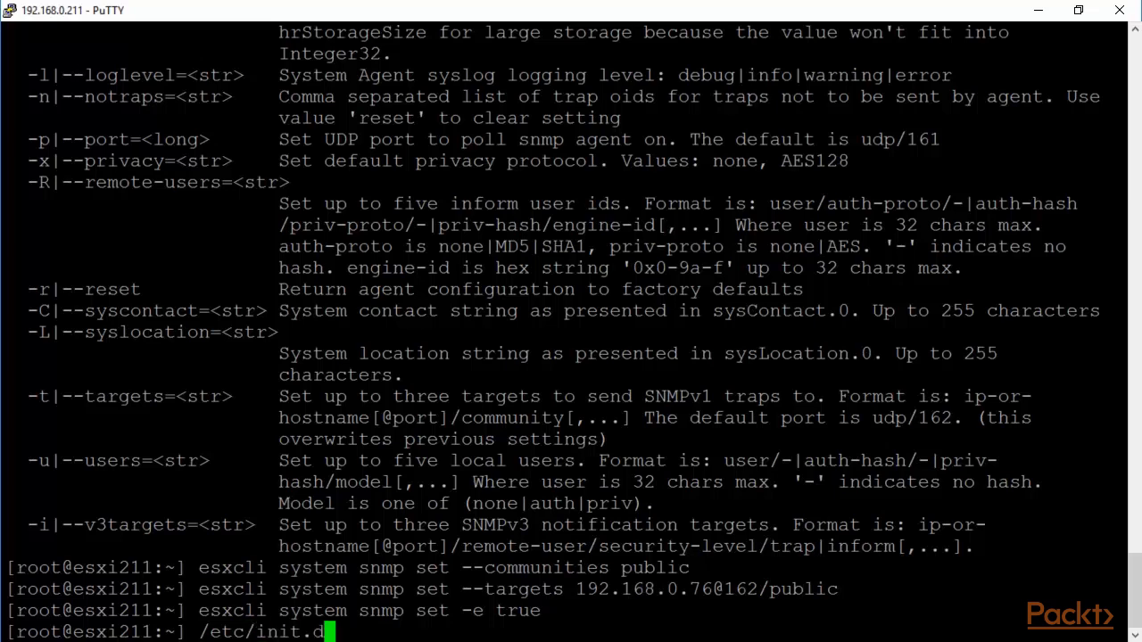
pyautogui.write('/snm')
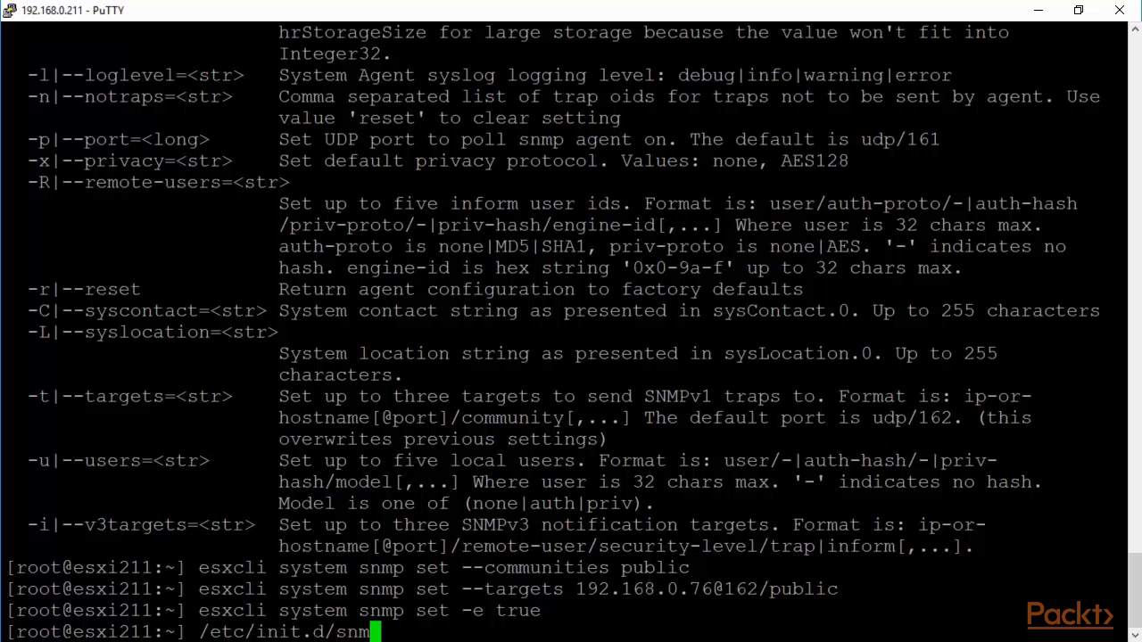
pyautogui.write('pd restart')
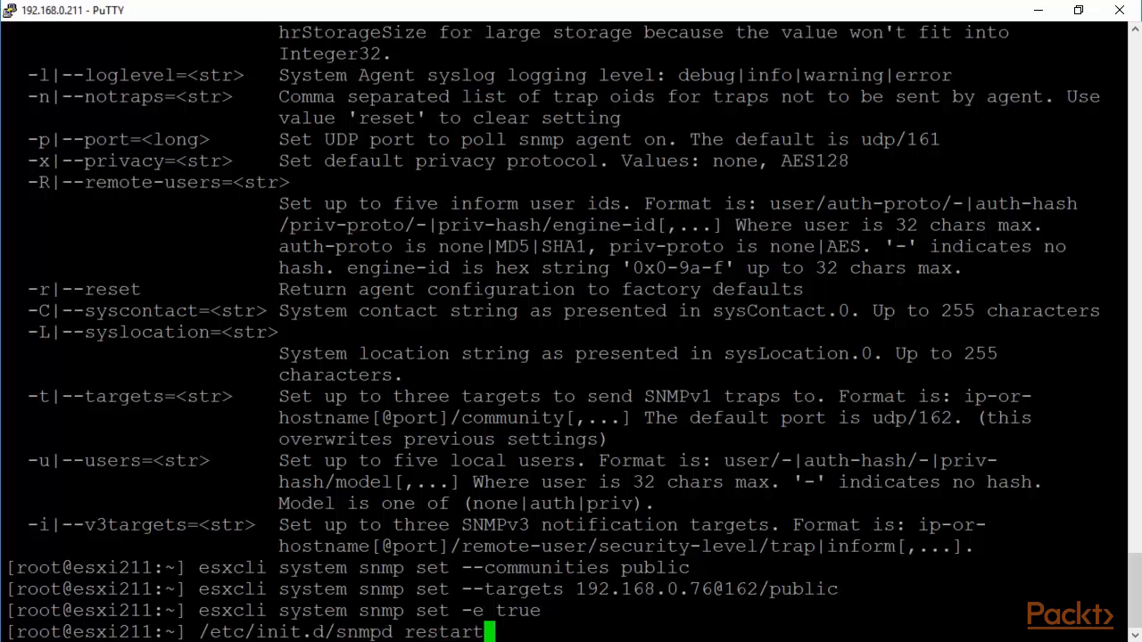
pyautogui.press('Return')
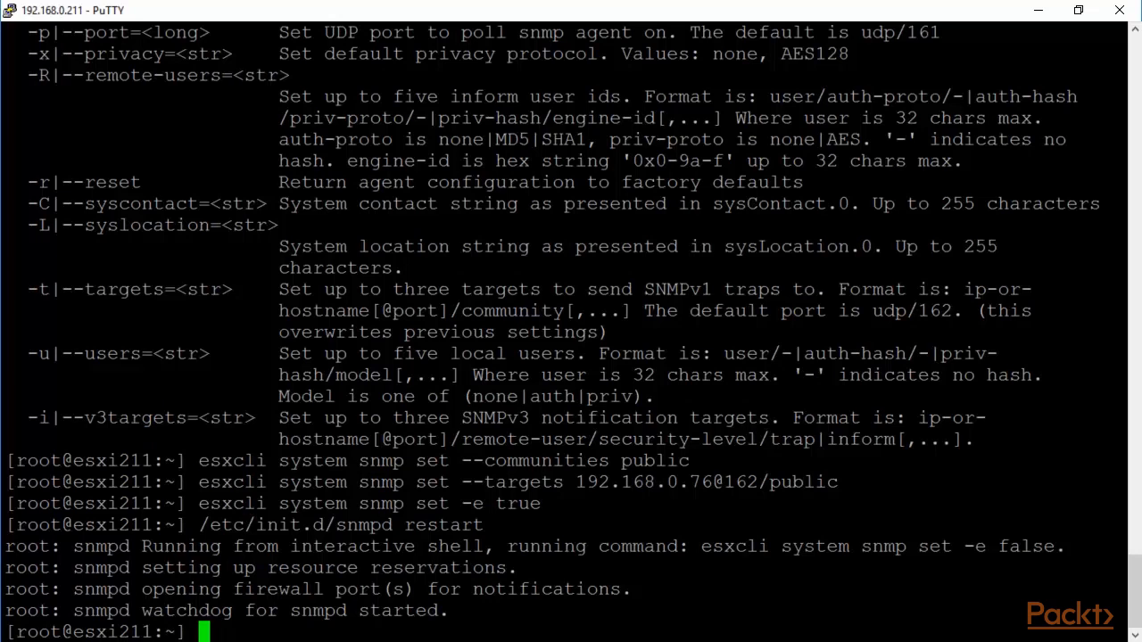
pyautogui.press('Up')
pyautogui.press('BackSpace')
pyautogui.press('BackSpace')
pyautogui.press('BackSpace')
pyautogui.press('BackSpace')
pyautogui.press('BackSpace')
pyautogui.press('BackSpace')
pyautogui.press('BackSpace')
pyautogui.press('BackSpace')
pyautogui.press('BackSpace')
pyautogui.press('BackSpace')
pyautogui.press('BackSpace')
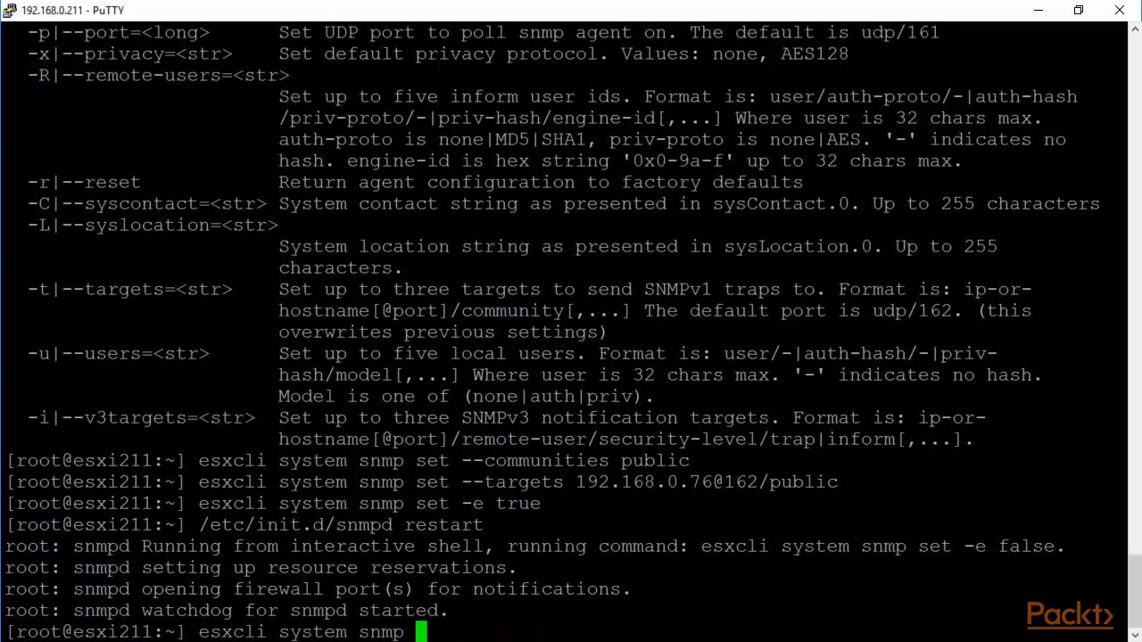
# Step: Run esxcli system snmp test, re-enable the agent, and retest until it reports 1 target configured
pyautogui.write('test')
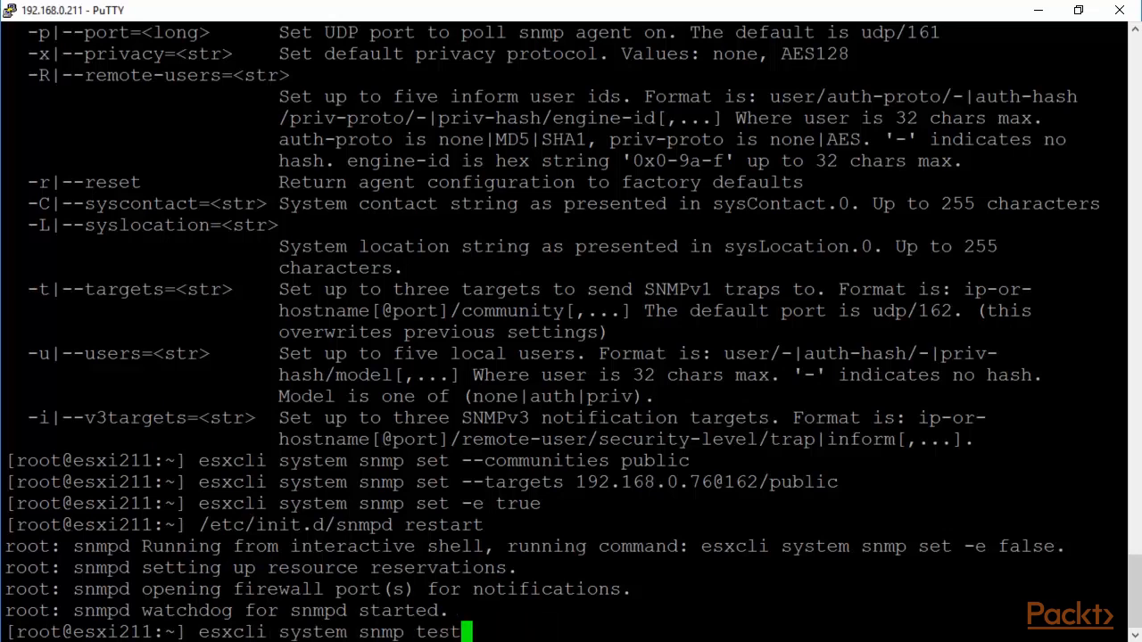
pyautogui.press('Return')
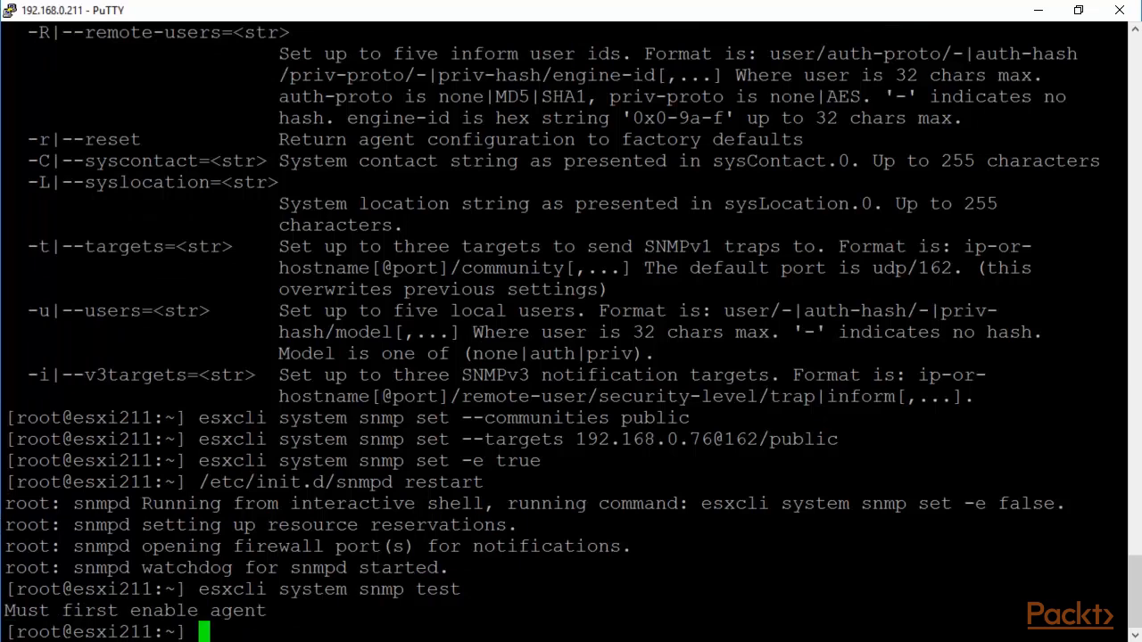
pyautogui.press('Up')
pyautogui.press('Up')
pyautogui.press('Up')
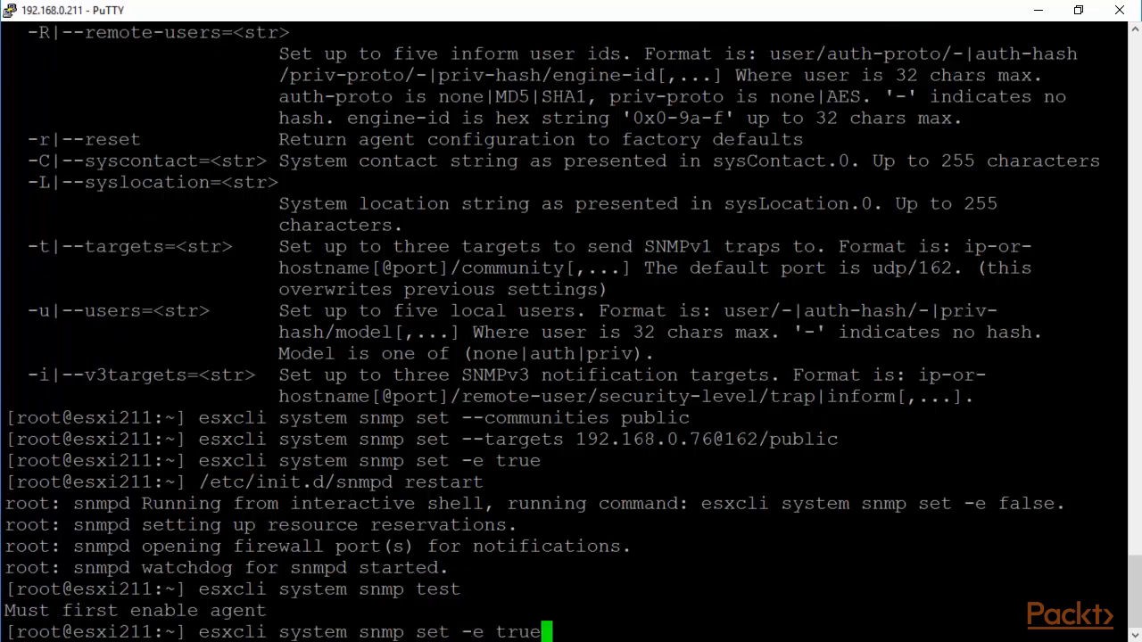
pyautogui.press('Return')
pyautogui.press('Up')
pyautogui.press('Up')
pyautogui.press('Return')
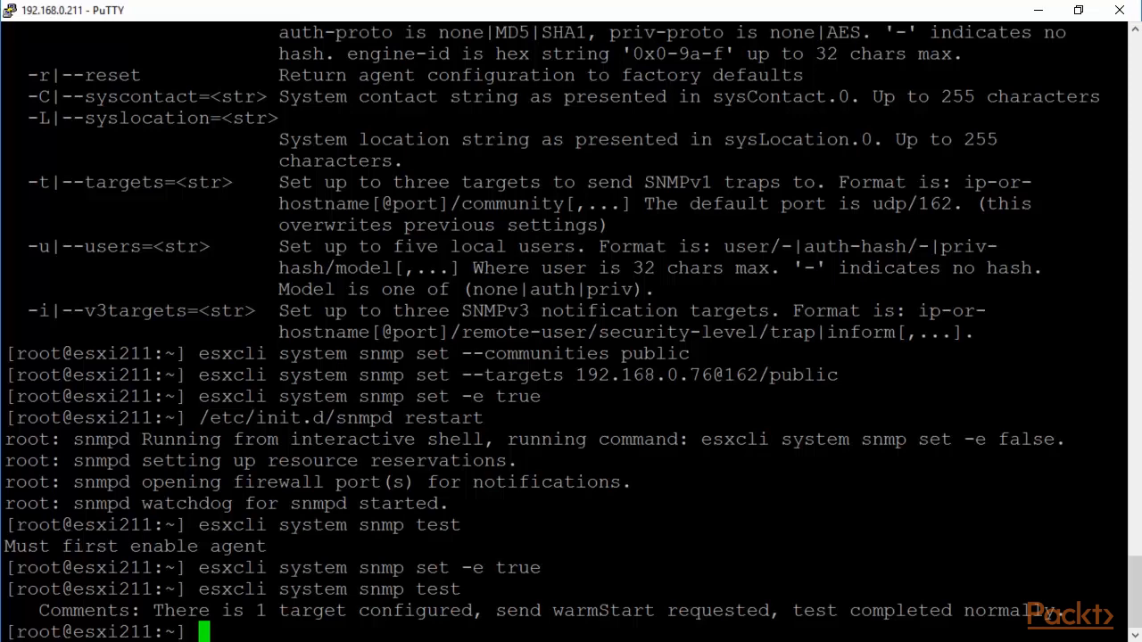
pyautogui.moveTo(839, 375); pyautogui.dragTo(467, 379)
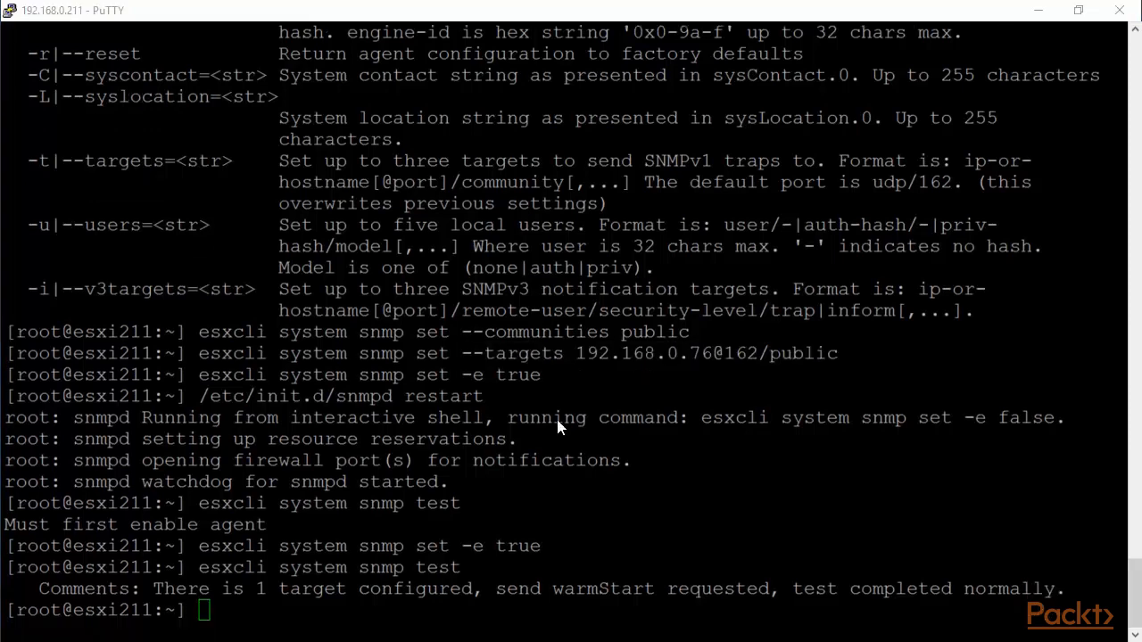
pyautogui.hotkey('alt', 'Tab')
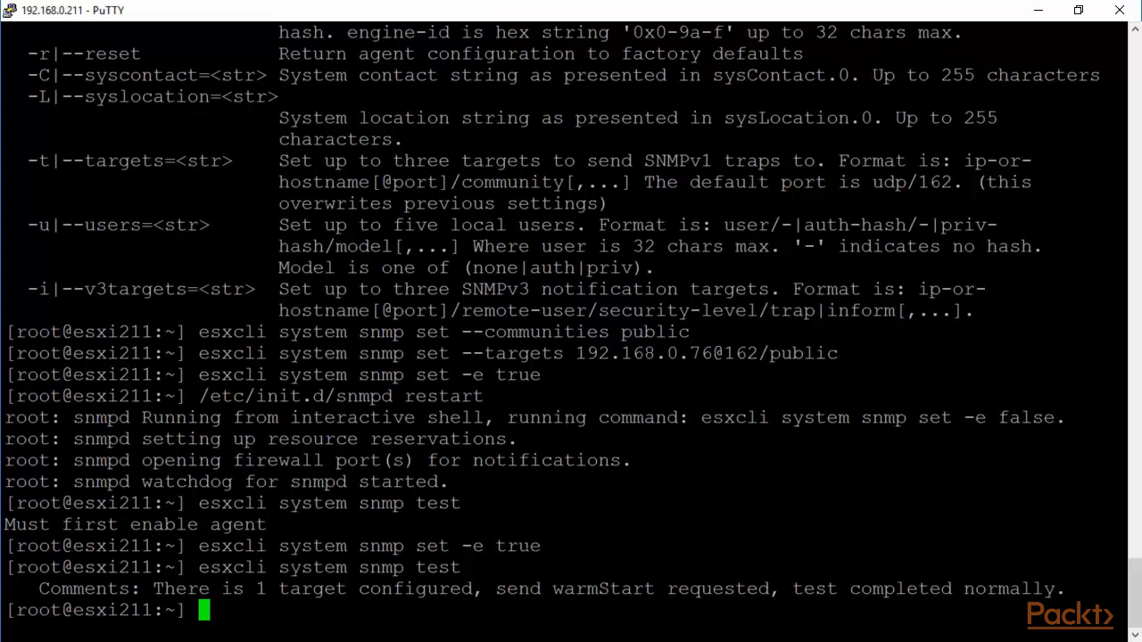
pyautogui.moveTo(768, 353); pyautogui.dragTo(727, 353)
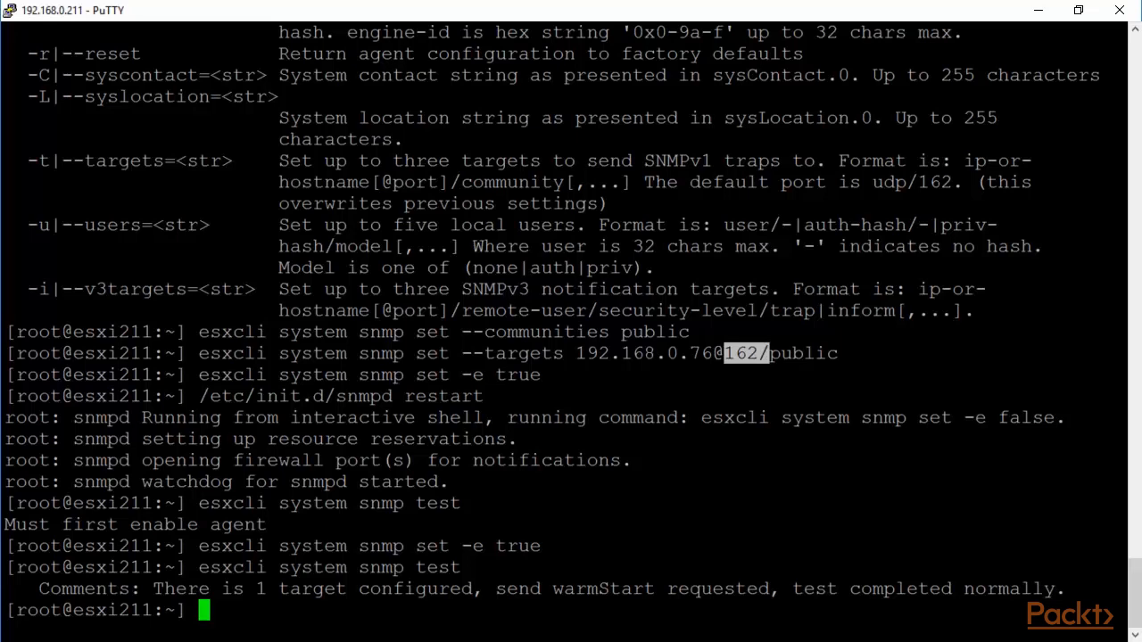
pyautogui.write('clear')
# Step: List the host's firewall rulesets with esxcli network firewall ruleset list, piped through more
pyautogui.press('Return')
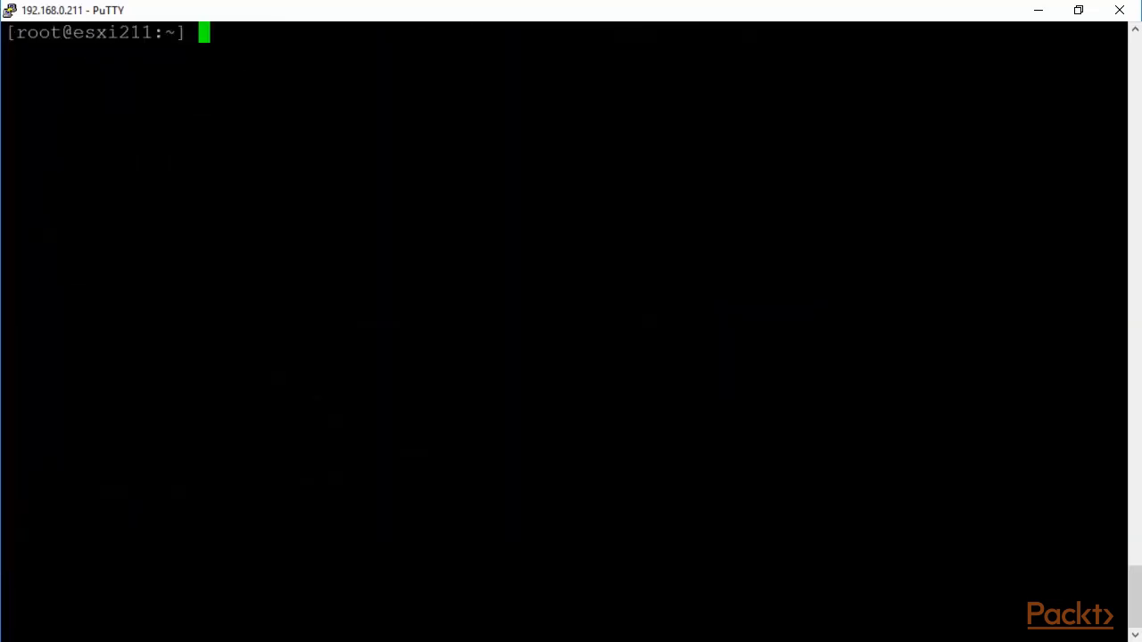
pyautogui.write('esxcl')
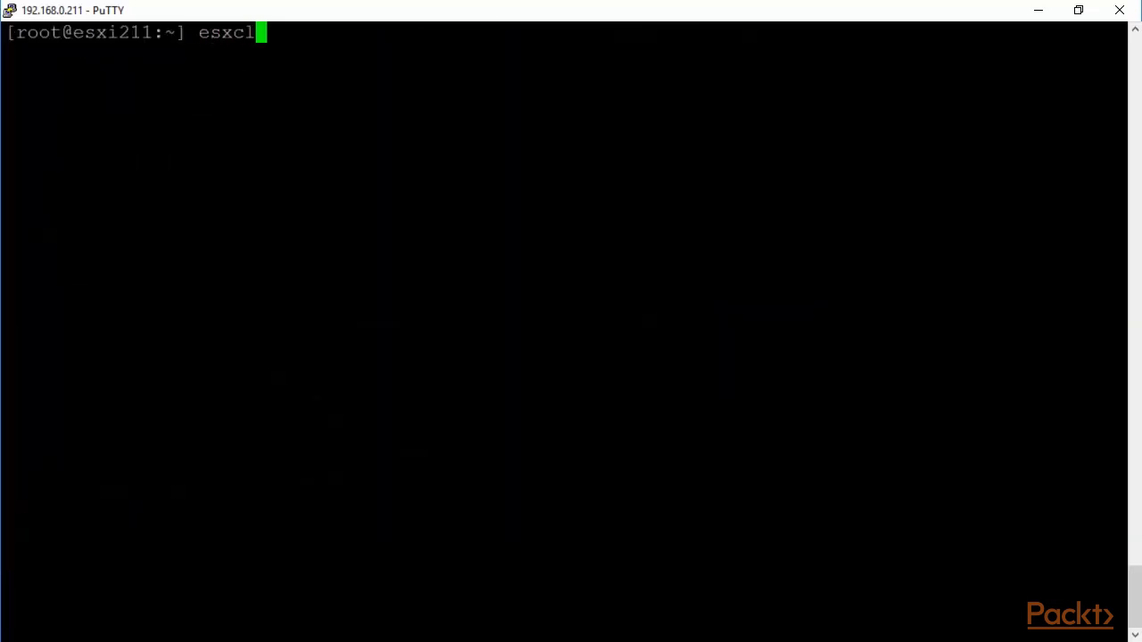
pyautogui.write('i network fire')
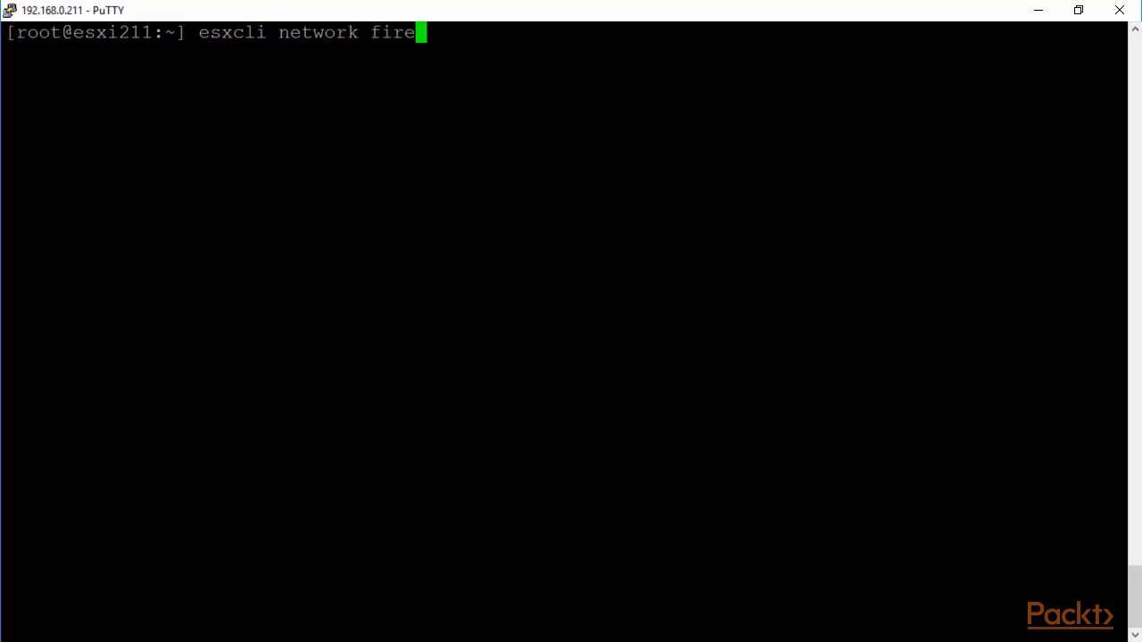
pyautogui.write('wall rule')
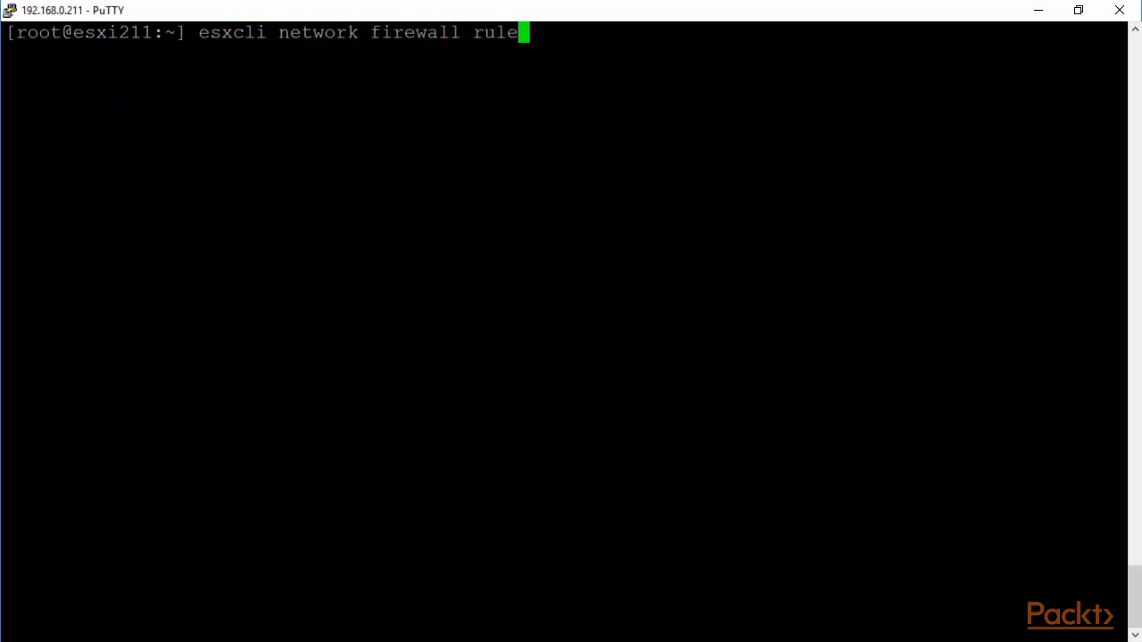
pyautogui.write('set list')
pyautogui.press('Return')
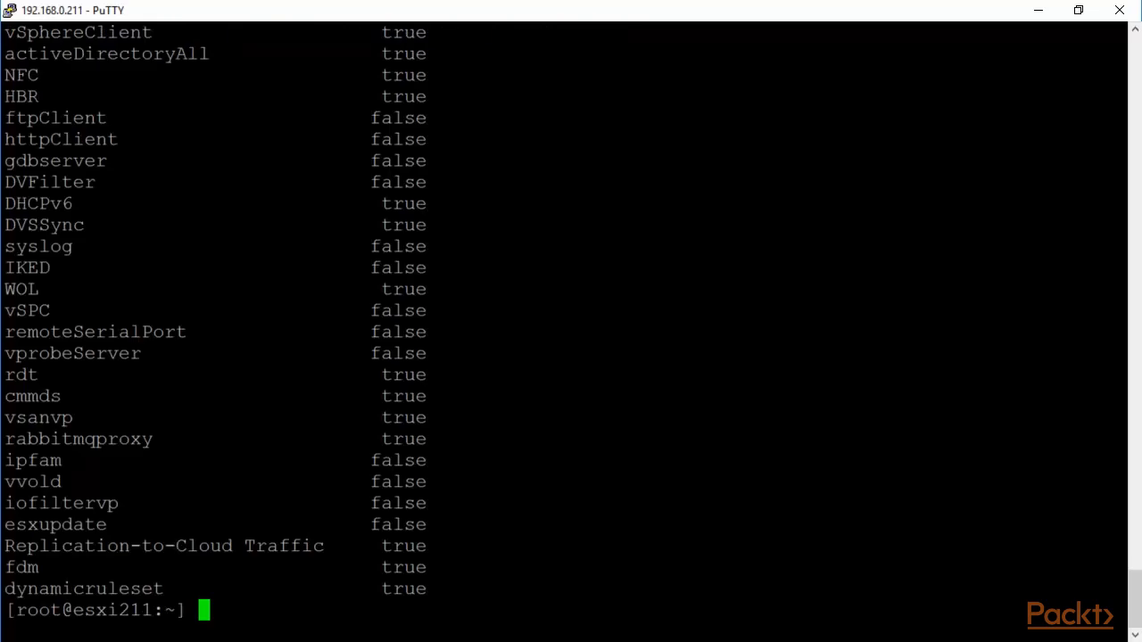
pyautogui.press('Up')
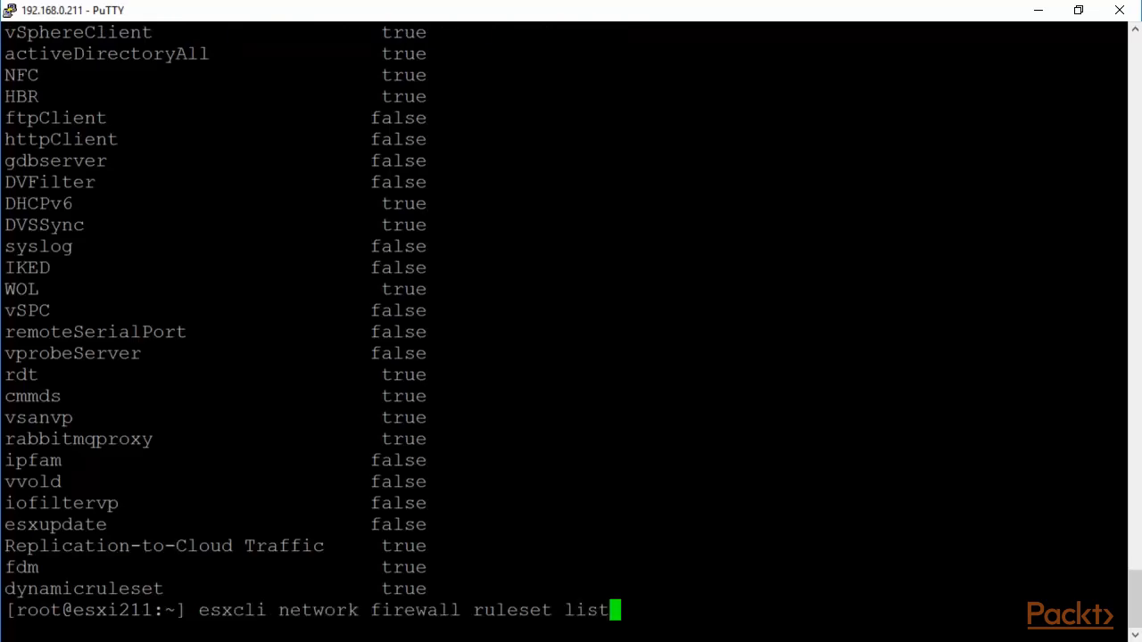
pyautogui.write('| more')
pyautogui.press('Return')
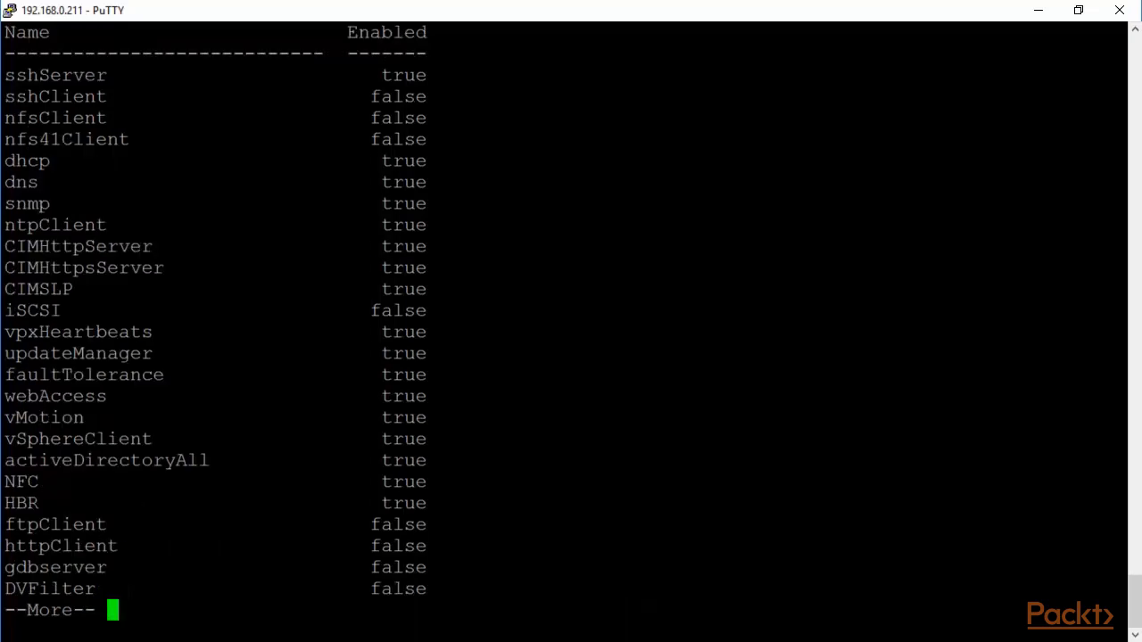
# Step: Point out the snmp ruleset's enabled value true, then quit the pager
pyautogui.moveTo(71, 204); pyautogui.dragTo(7, 205)
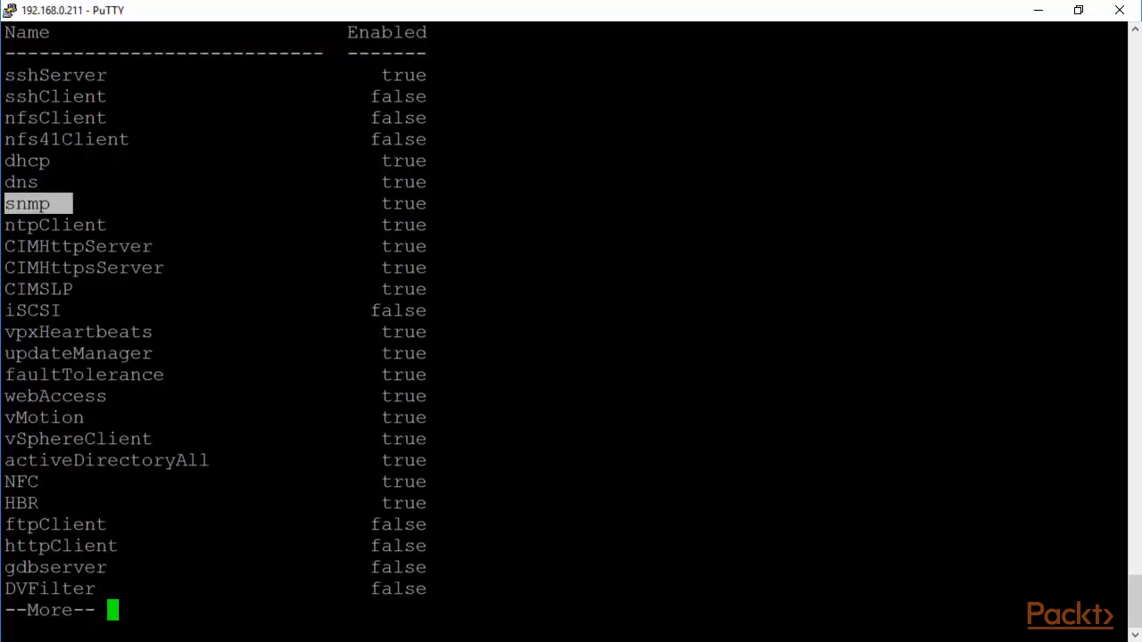
pyautogui.moveTo(373, 204); pyautogui.dragTo(444, 204)
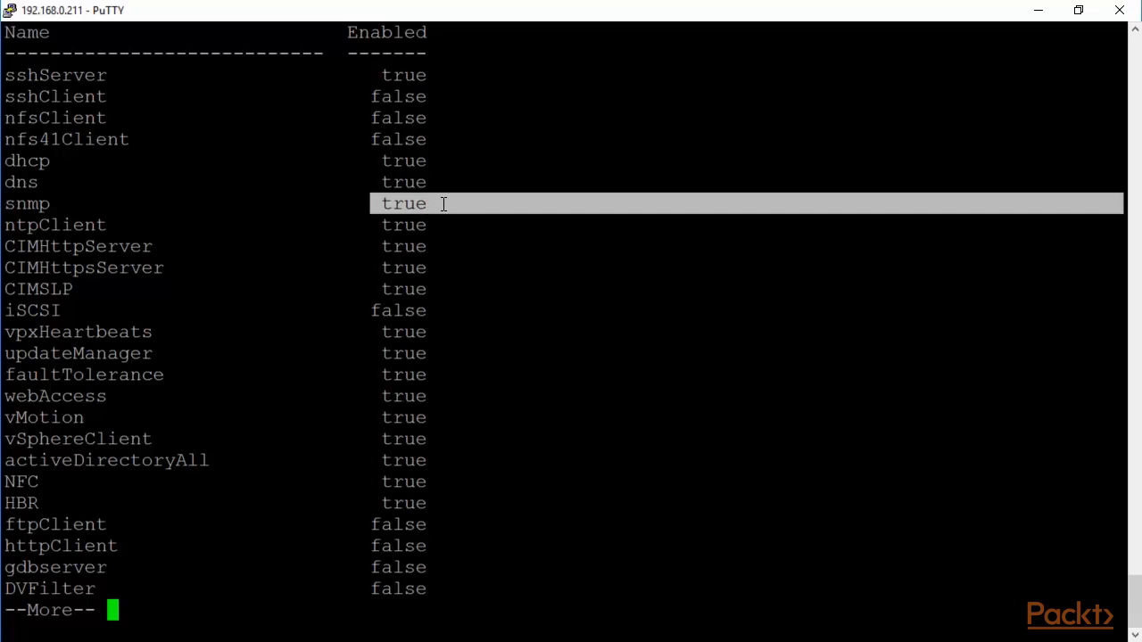
pyautogui.click(464, 212)
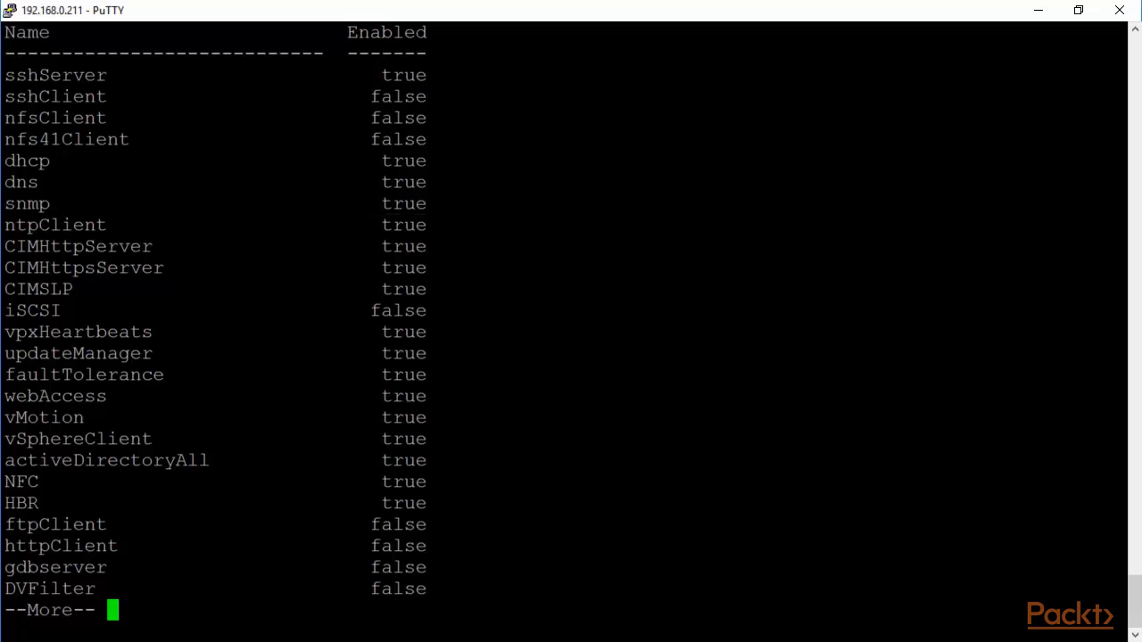
pyautogui.press('q')
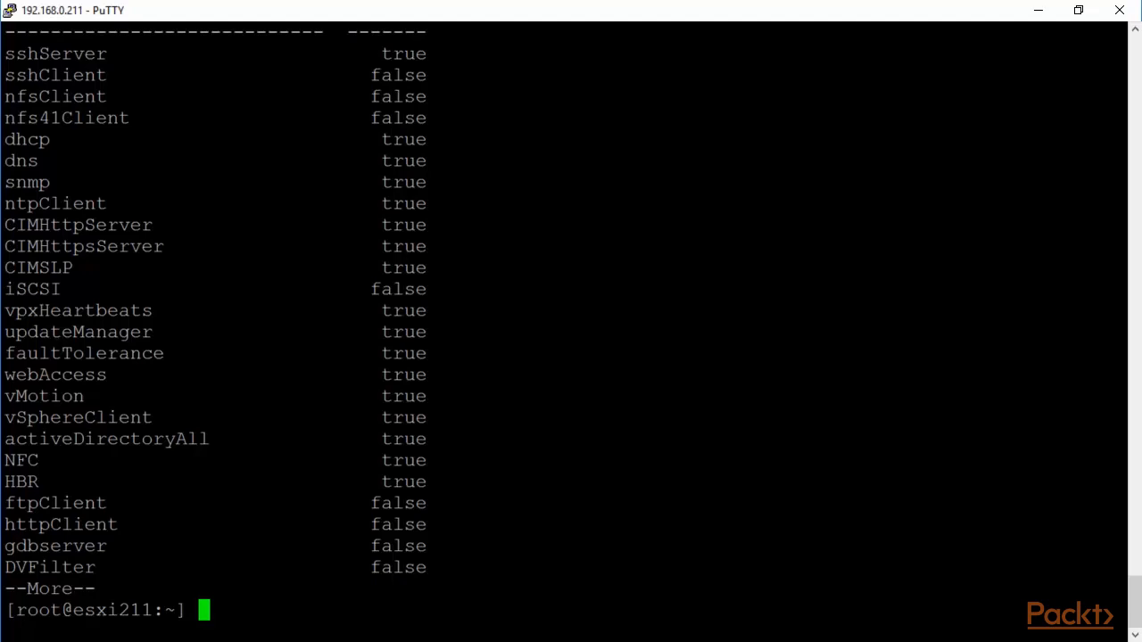
pyautogui.press('Up')
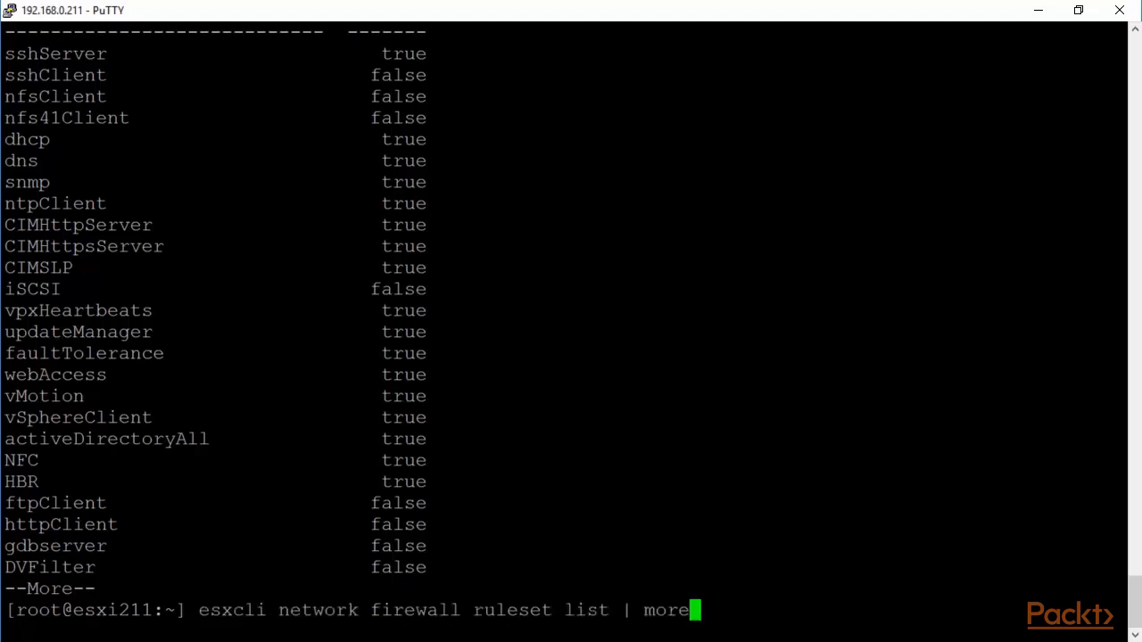
# Step: Allow the snmp firewall ruleset from all IPs with --ruleset-id snmp --allowed-all true
pyautogui.press('BackSpace')
pyautogui.press('BackSpace')
pyautogui.press('BackSpace')
pyautogui.press('BackSpace')
pyautogui.press('BackSpace')
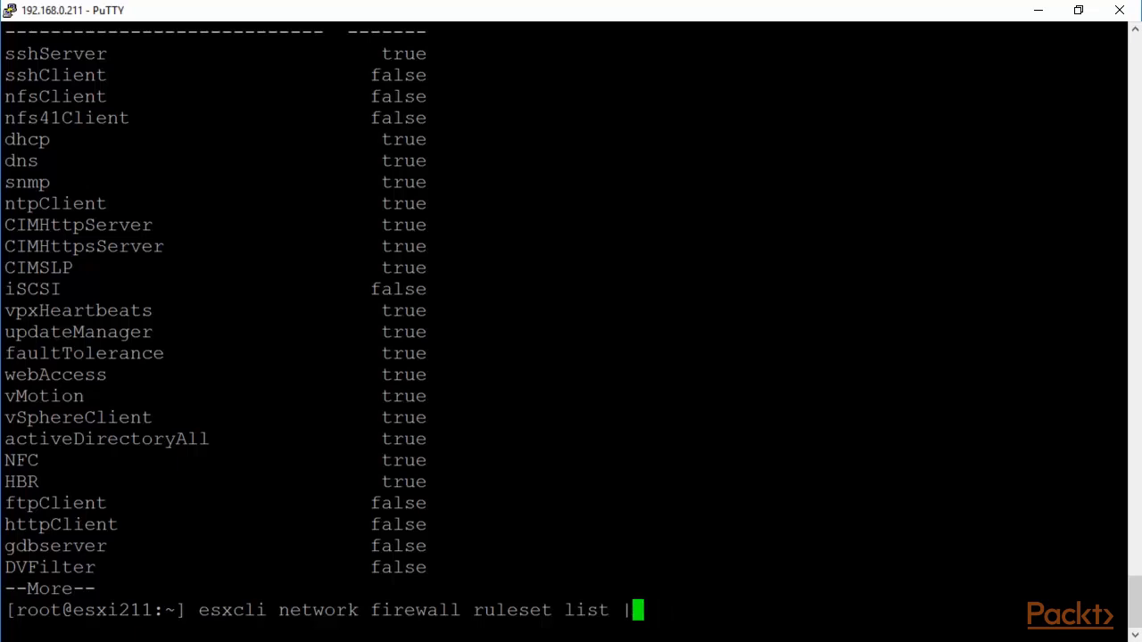
pyautogui.press('BackSpace')
pyautogui.press('BackSpace')
pyautogui.press('BackSpace')
pyautogui.press('BackSpace')
pyautogui.press('BackSpace')
pyautogui.press('BackSpace')
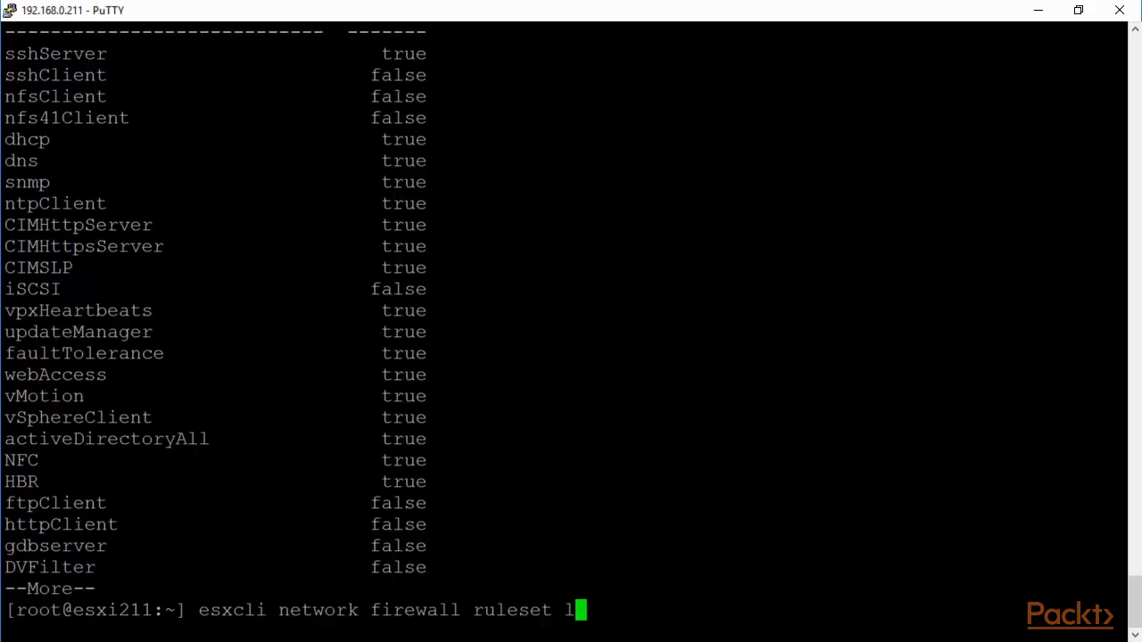
pyautogui.write('set')
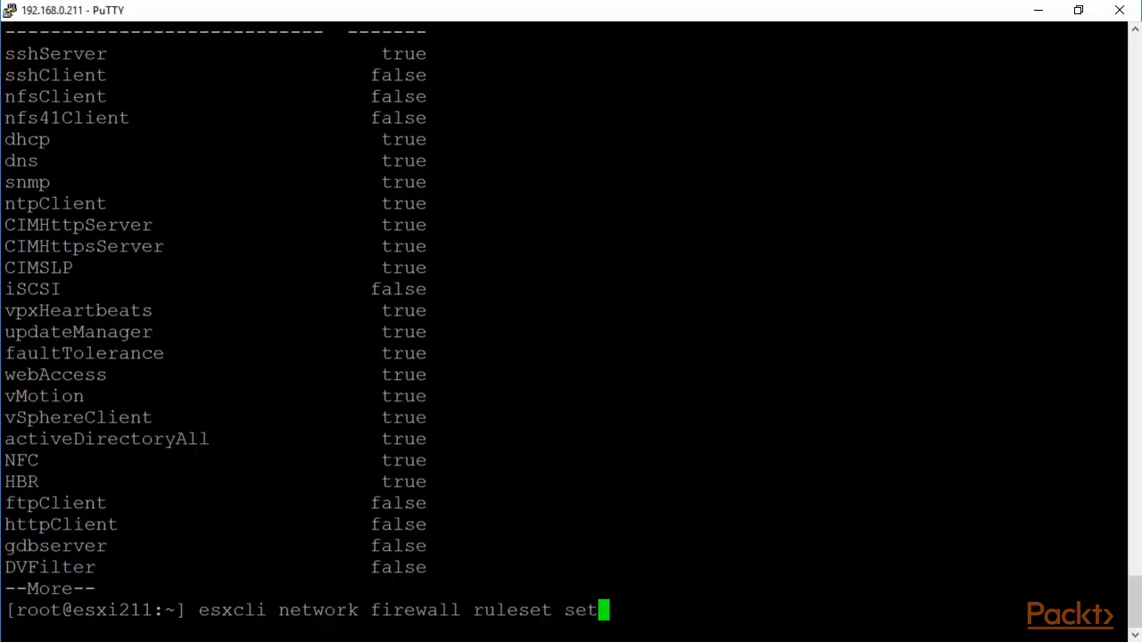
pyautogui.write(' --re')
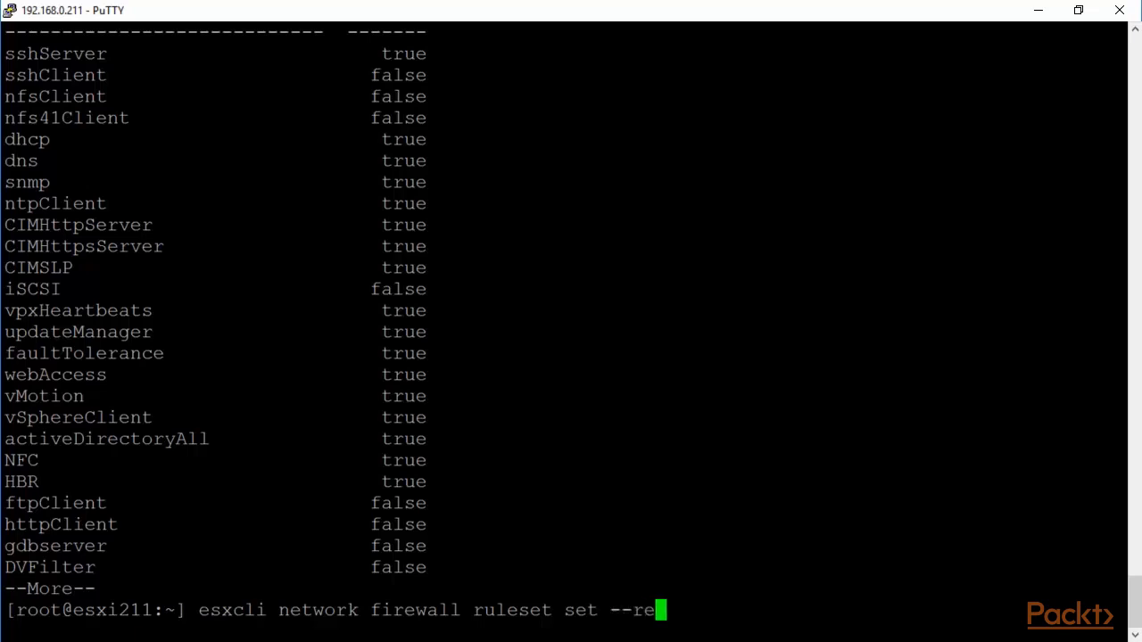
pyautogui.press('BackSpace')
pyautogui.press('BackSpace')
pyautogui.write('ruleset')
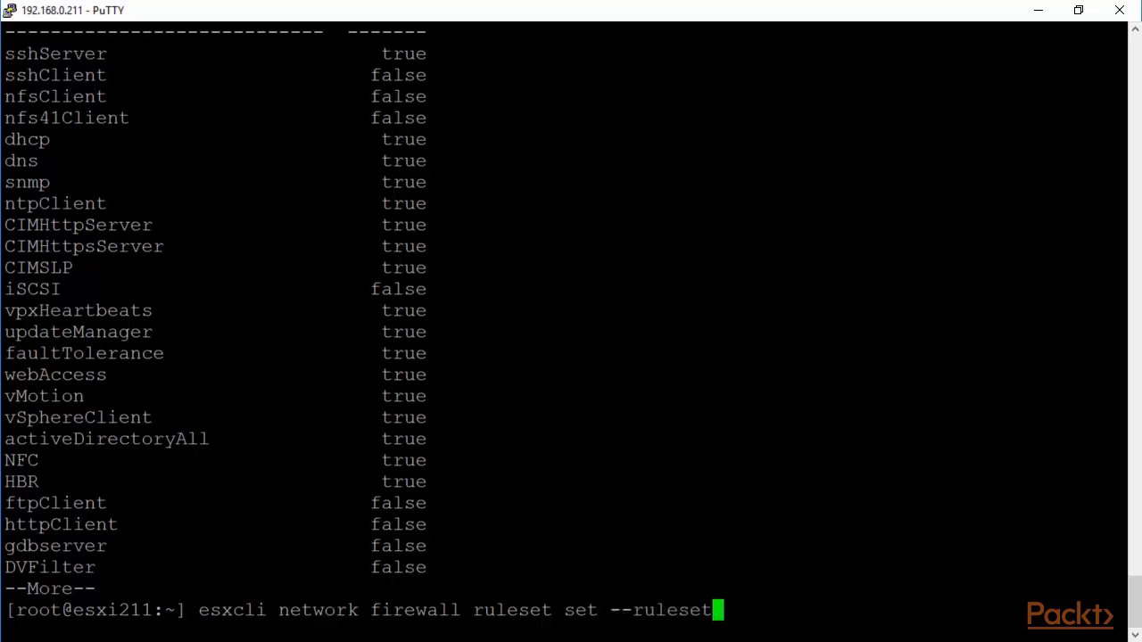
pyautogui.write('-id snmp')
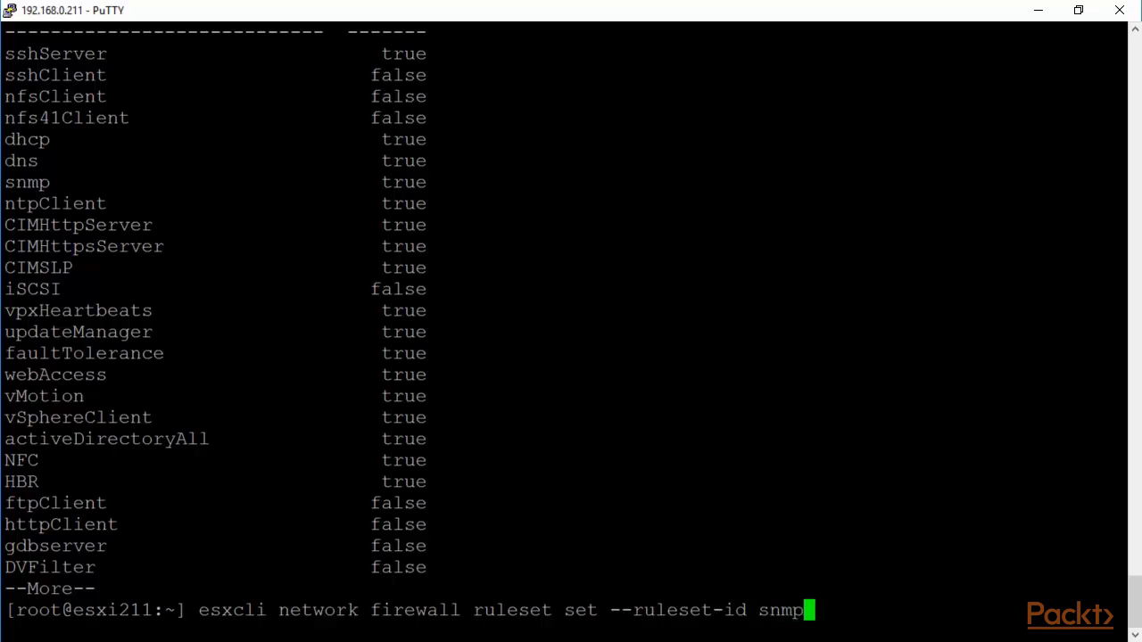
pyautogui.write(' --allowed')
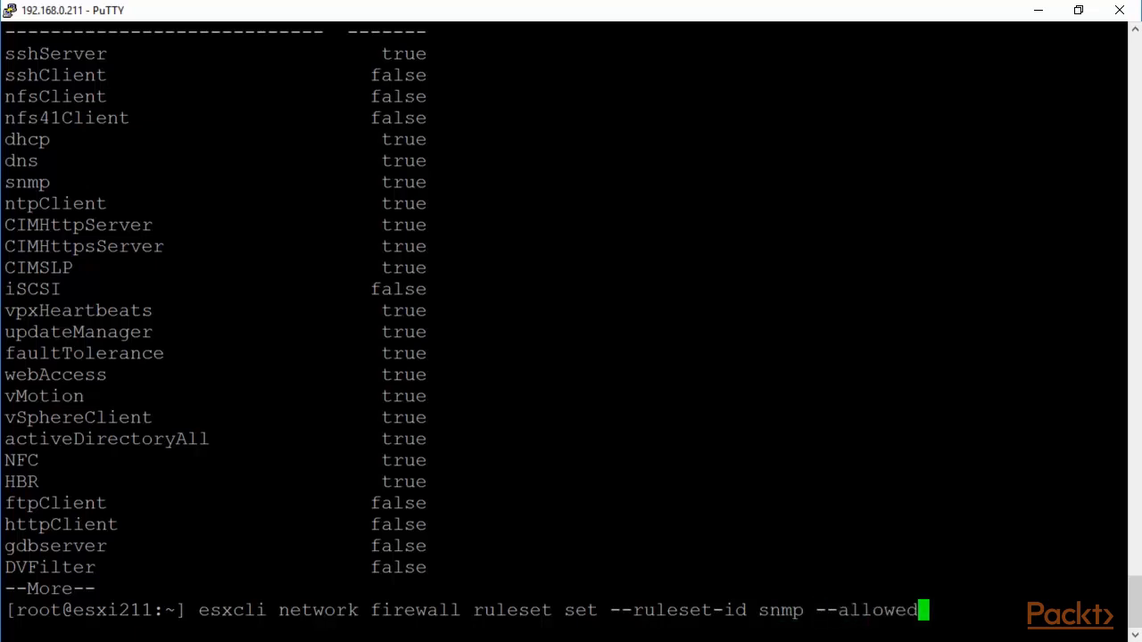
pyautogui.write('-')
pyautogui.write('all')
pyautogui.write(' true')
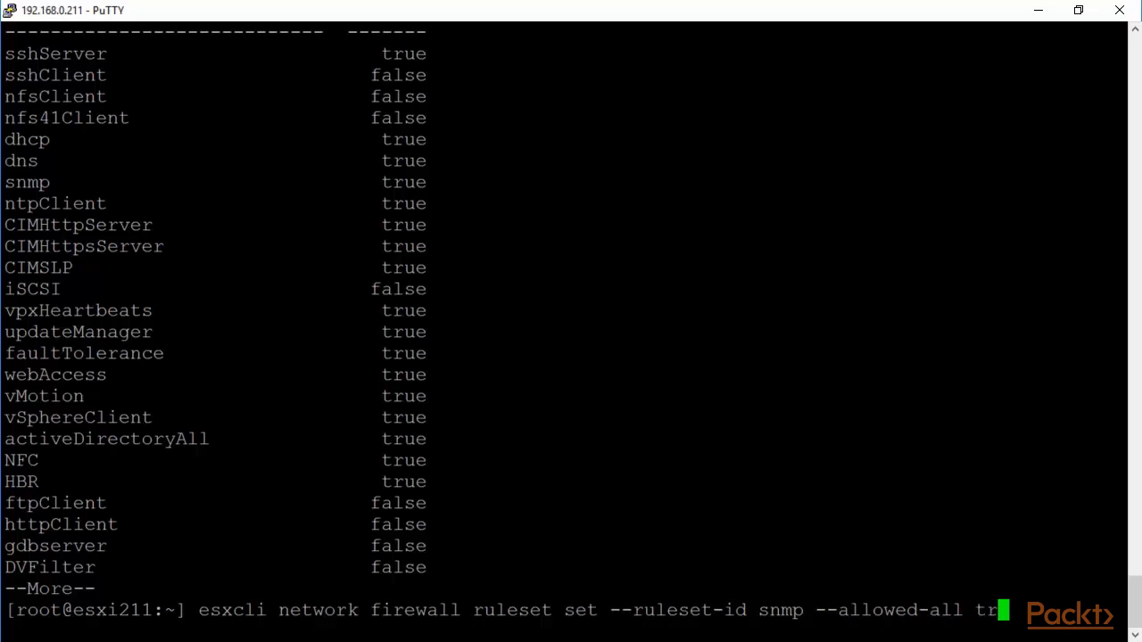
pyautogui.press('Return')
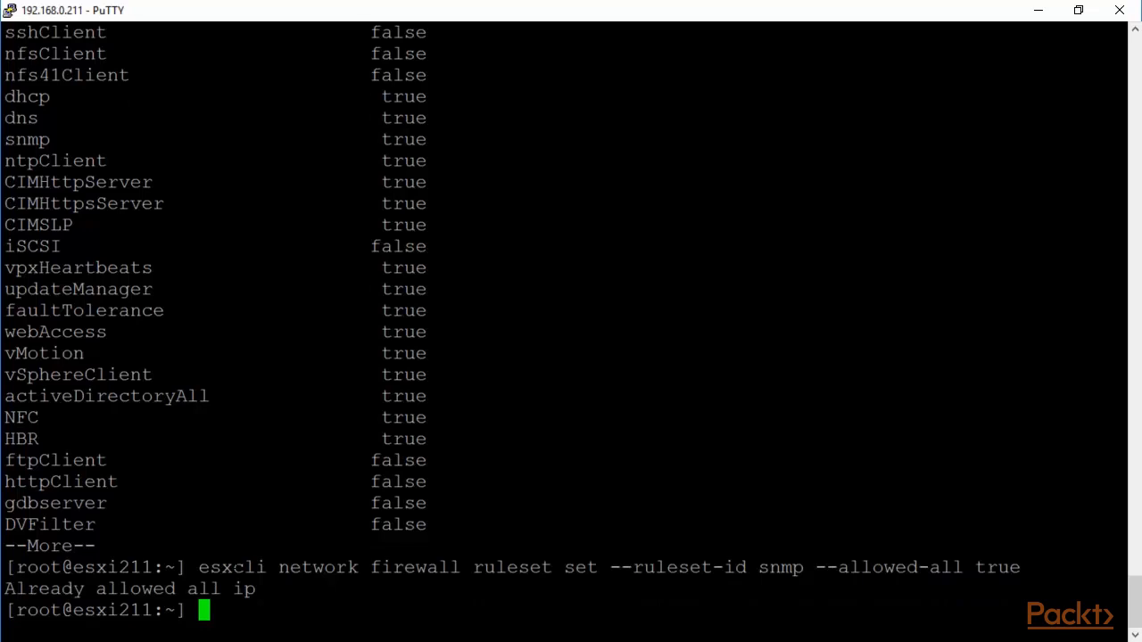
# Step: Enable the snmp firewall ruleset with --enabled true
pyautogui.press('Up')
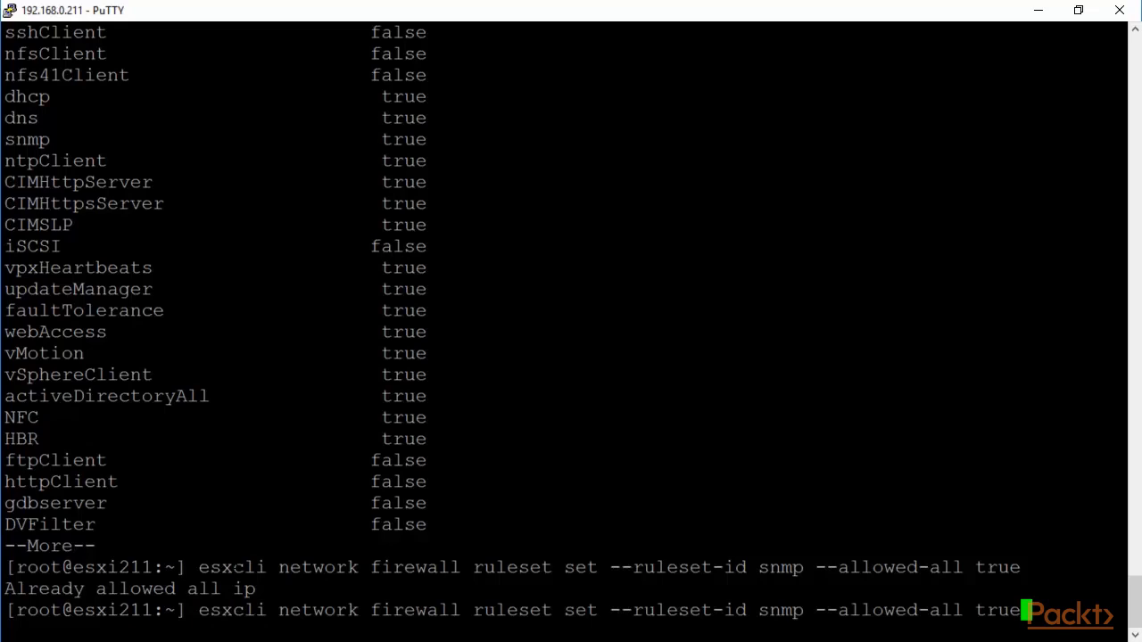
pyautogui.press('BackSpace')
pyautogui.press('BackSpace')
pyautogui.press('BackSpace')
pyautogui.press('BackSpace')
pyautogui.press('BackSpace')
pyautogui.press('BackSpace')
pyautogui.press('BackSpace')
pyautogui.press('BackSpace')
pyautogui.press('BackSpace')
pyautogui.press('BackSpace')
pyautogui.press('BackSpace')
pyautogui.press('BackSpace')
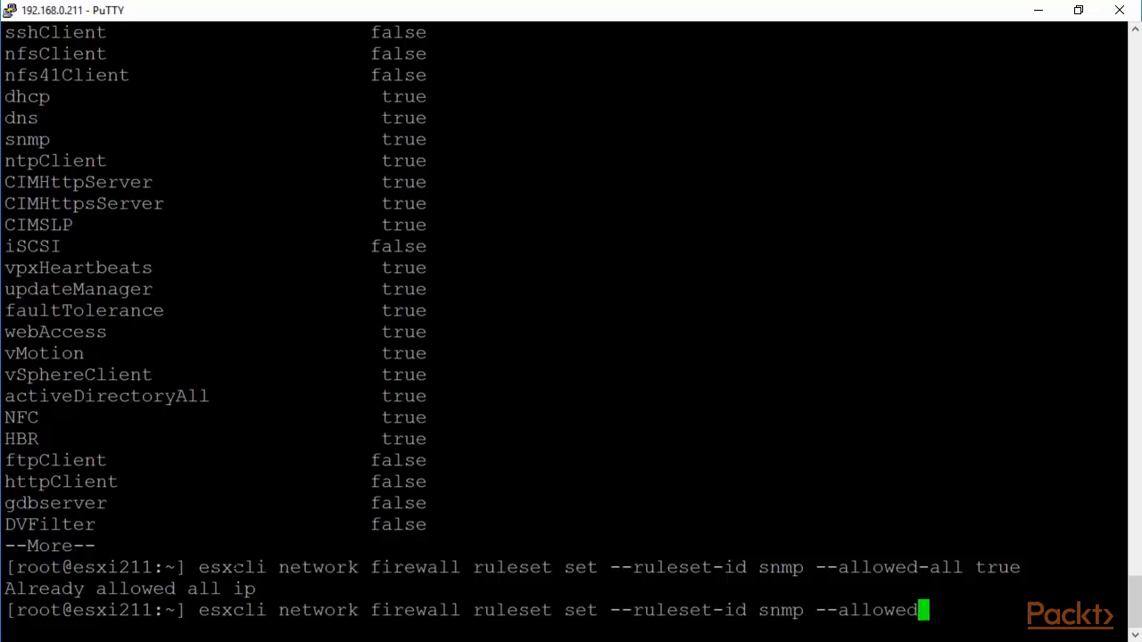
pyautogui.press('BackSpace')
pyautogui.press('BackSpace')
pyautogui.press('BackSpace')
pyautogui.press('BackSpace')
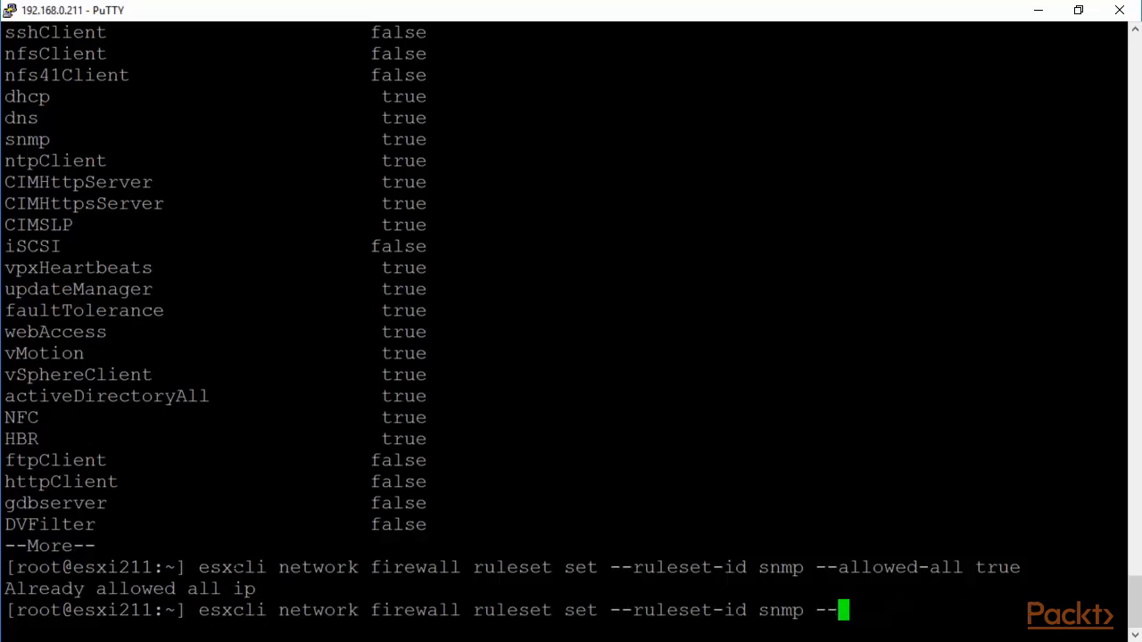
pyautogui.write('enabled')
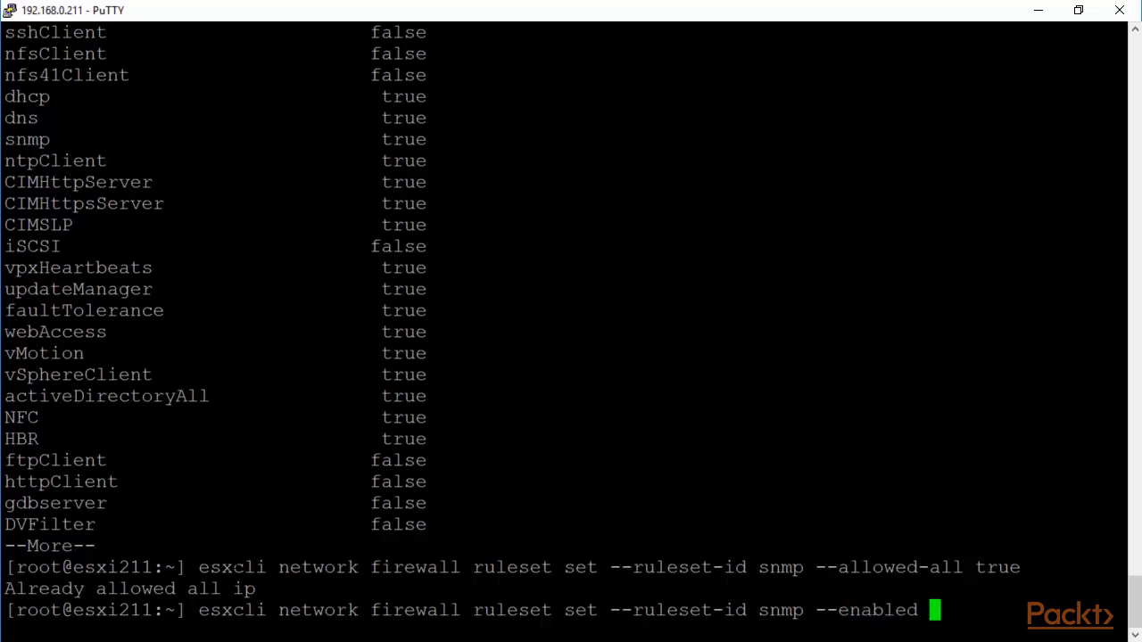
pyautogui.write(' true')
pyautogui.press('Return')
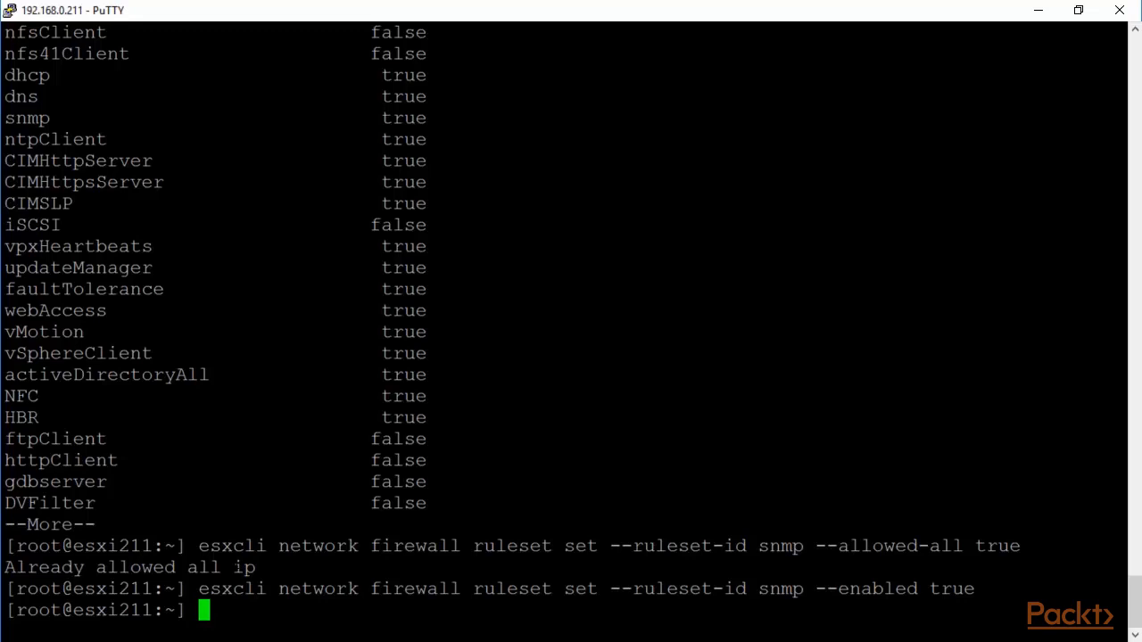
# Step: Restart snmpd and point out the esxcli system snmp get output still showing Enable: false
pyautogui.write('/etc/')
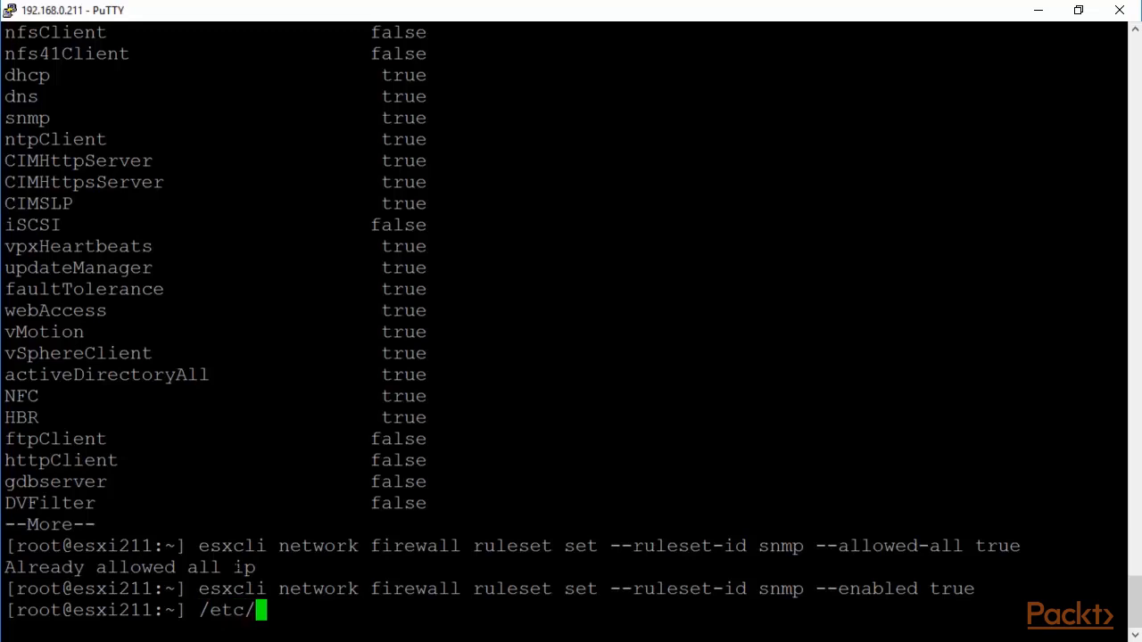
pyautogui.write('init')
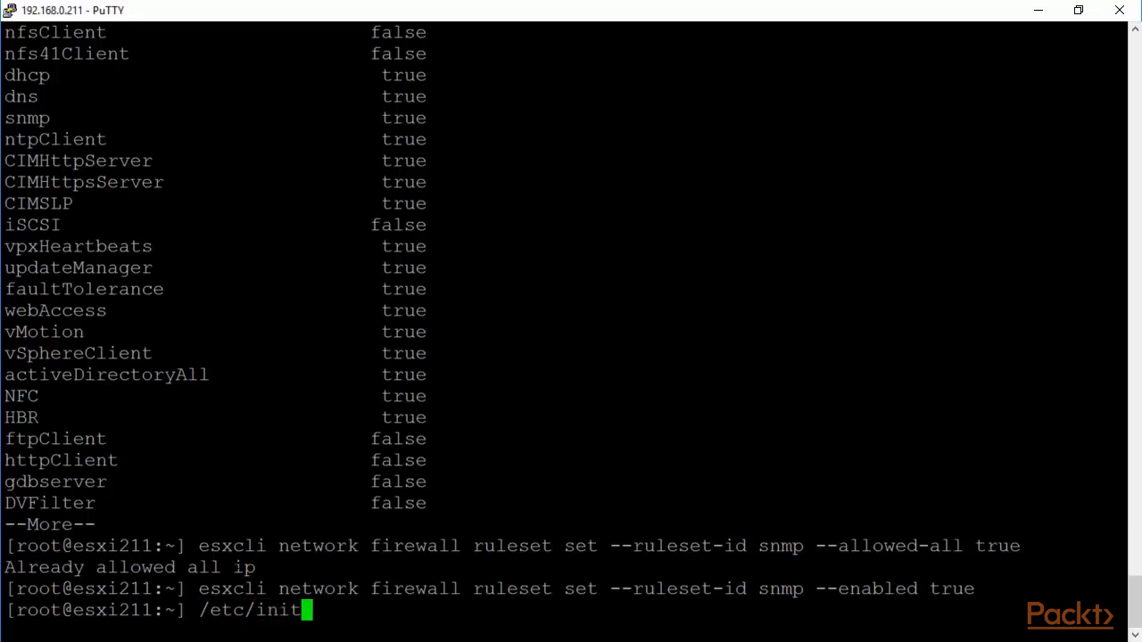
pyautogui.write('.d/')
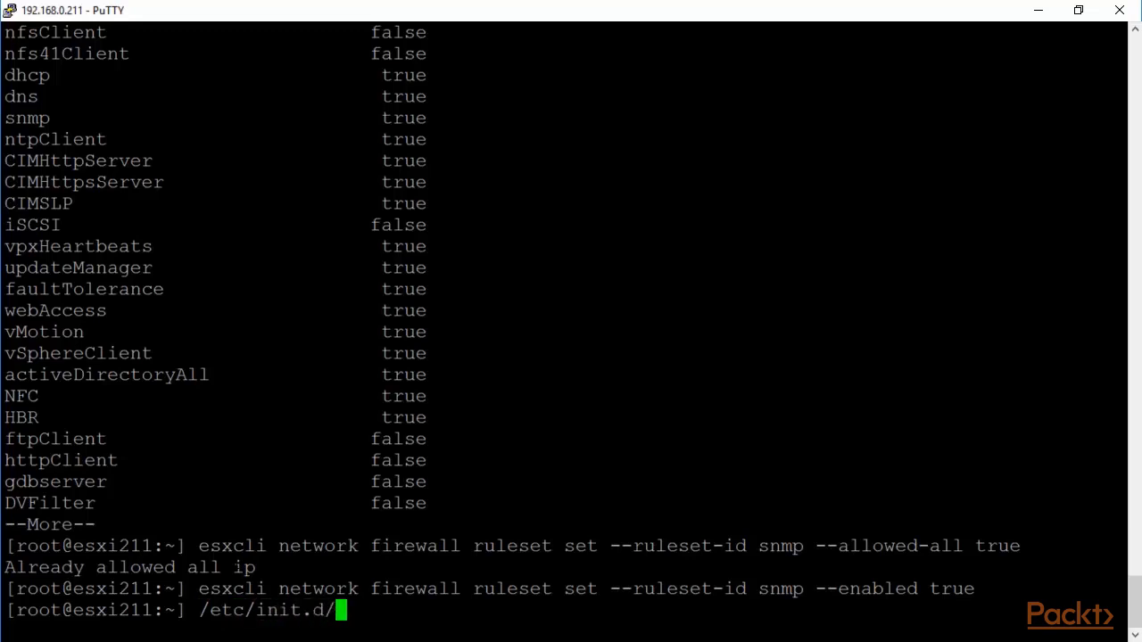
pyautogui.write('snmp')
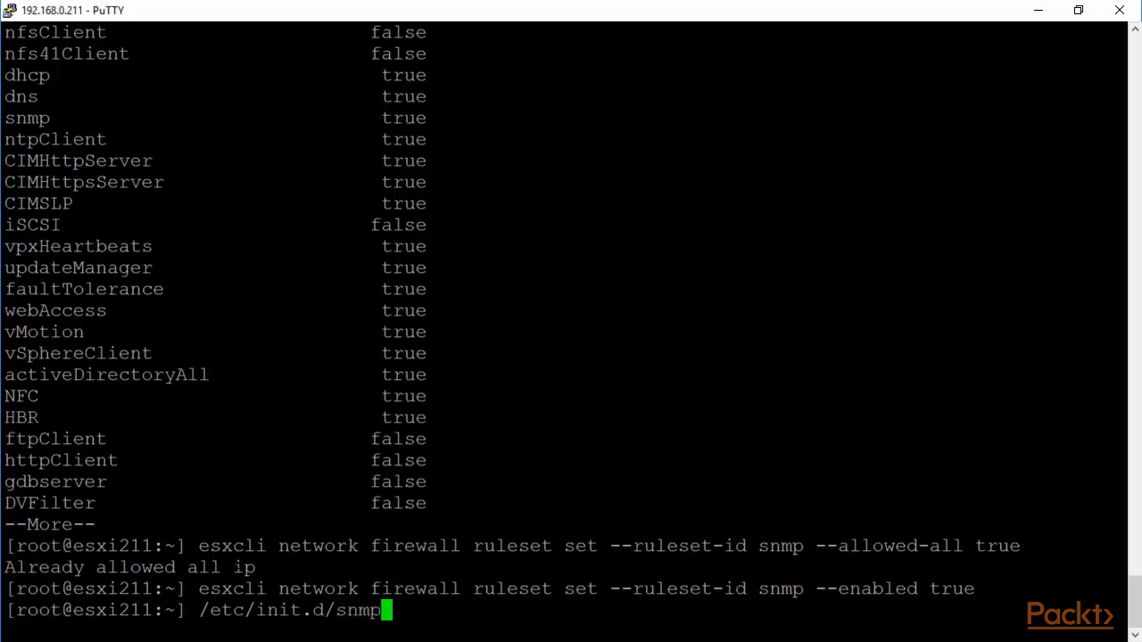
pyautogui.write('d restart')
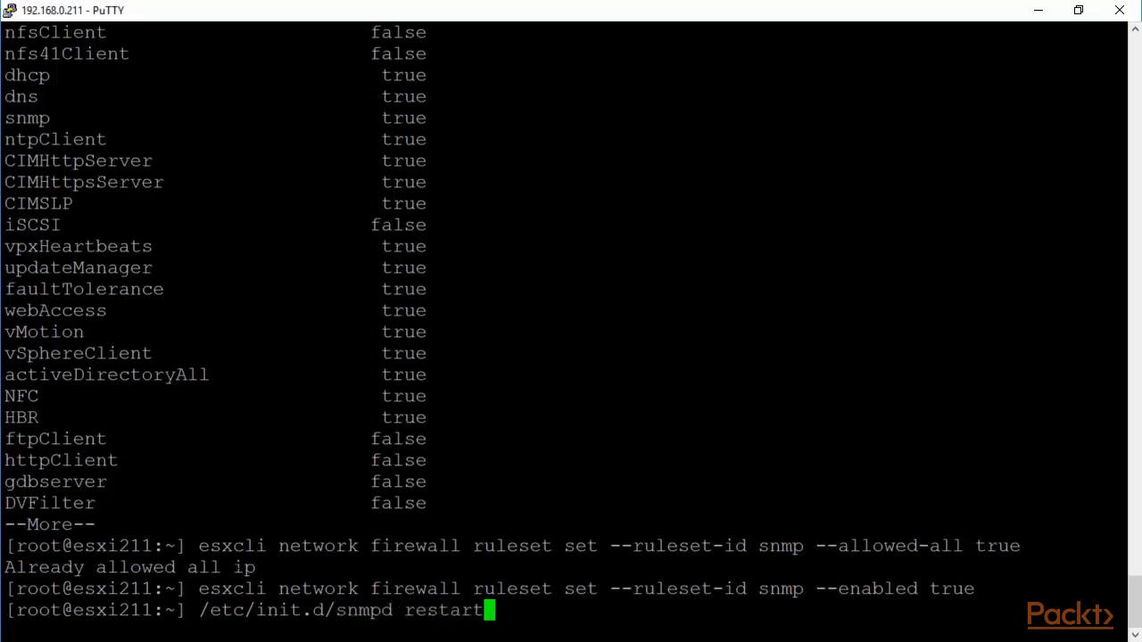
pyautogui.press('Return')
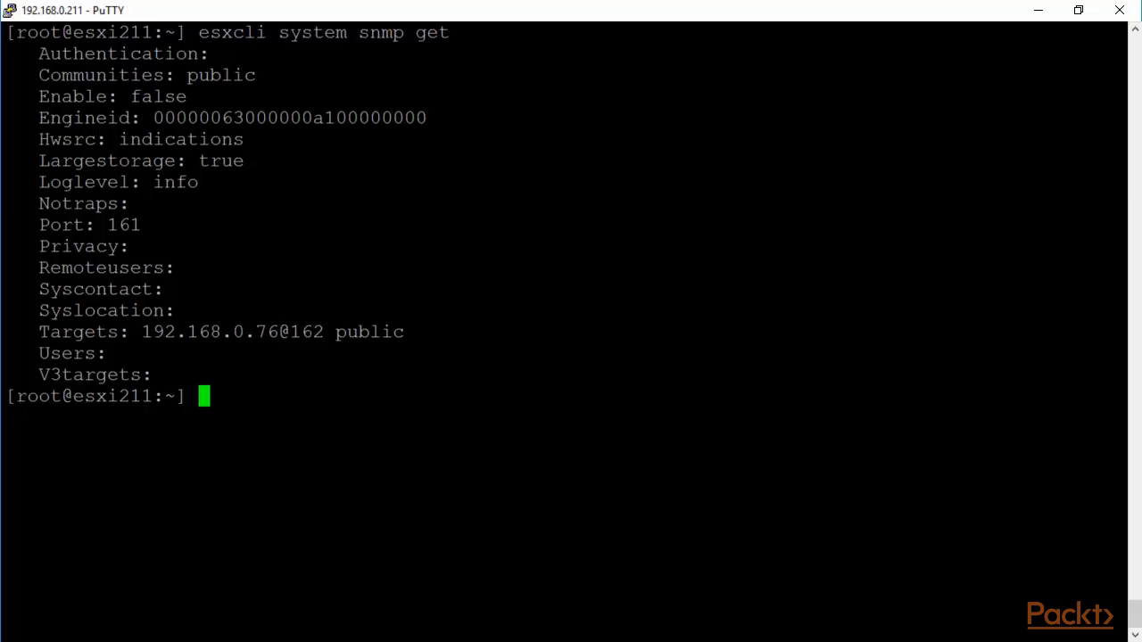
pyautogui.moveTo(1123, 32); pyautogui.dragTo(198, 32)
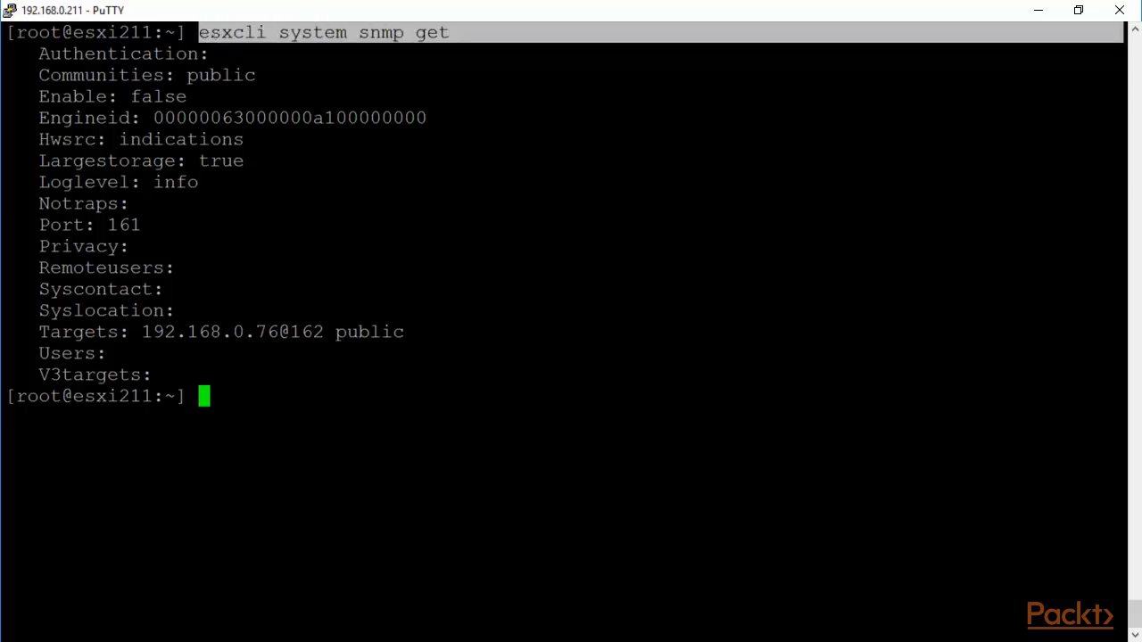
pyautogui.moveTo(1122, 96); pyautogui.dragTo(38, 96)
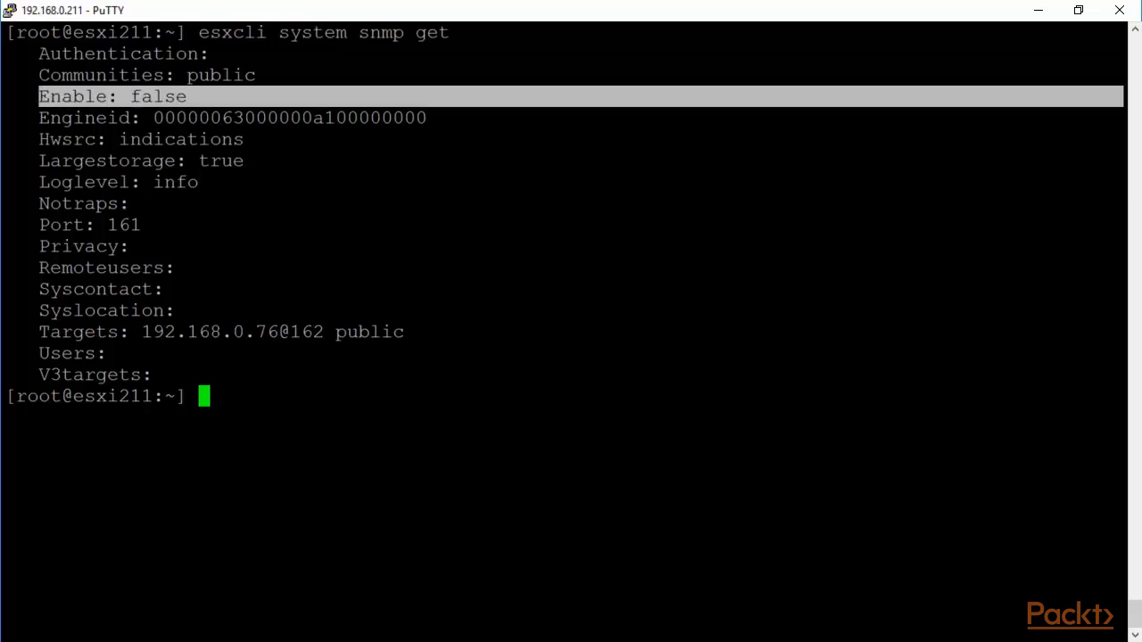